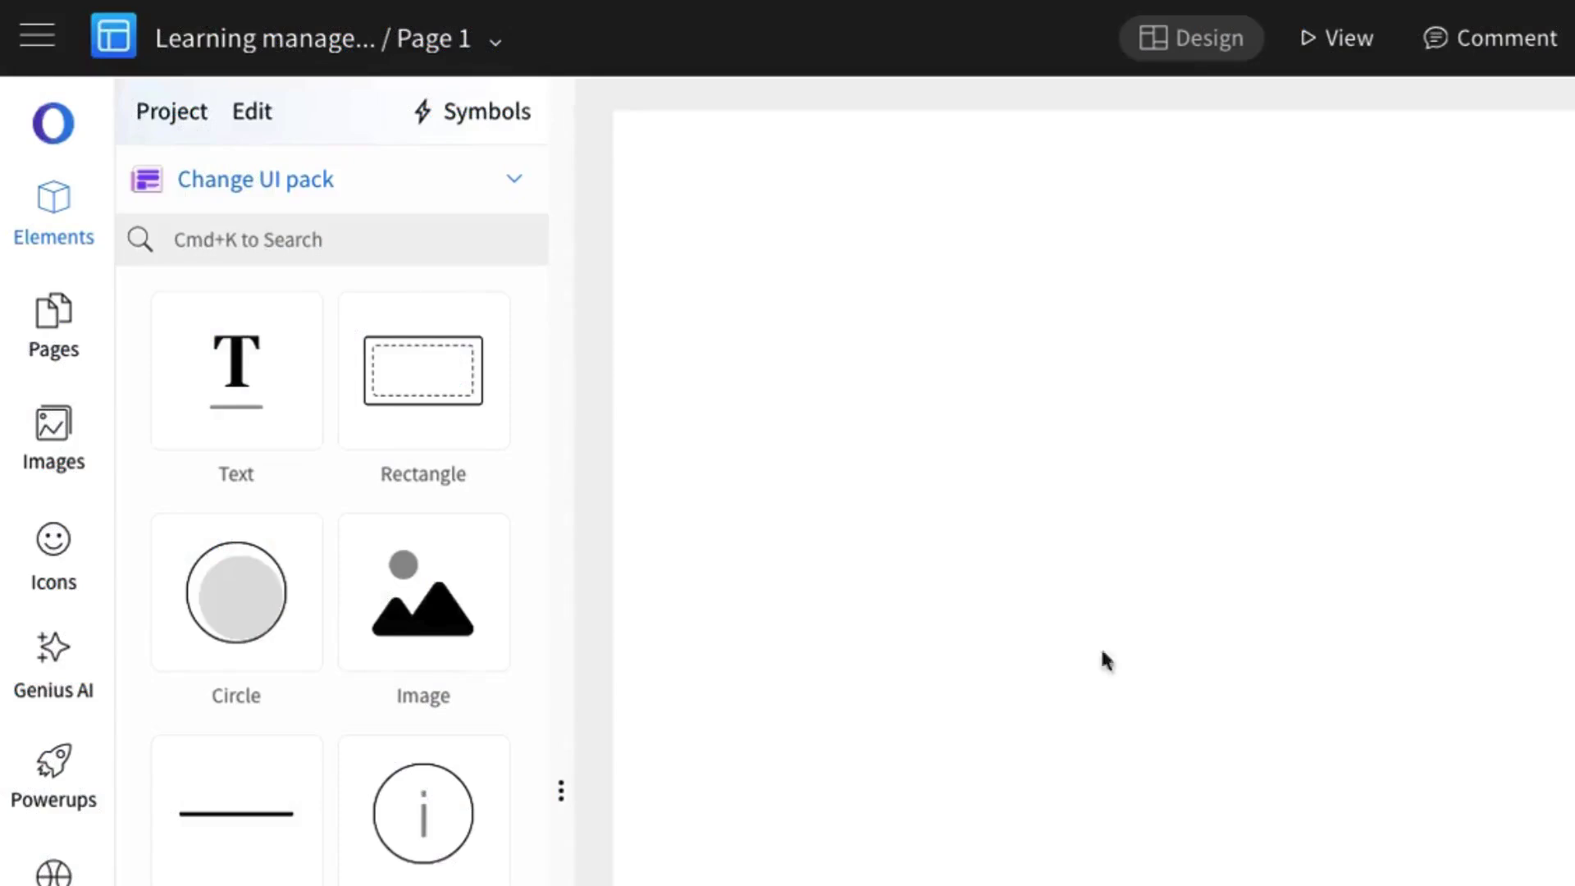
# Load the Learning management app UI pack and look through its component categories, from frames and navigation to UI screens.
pyautogui.click(474, 194)
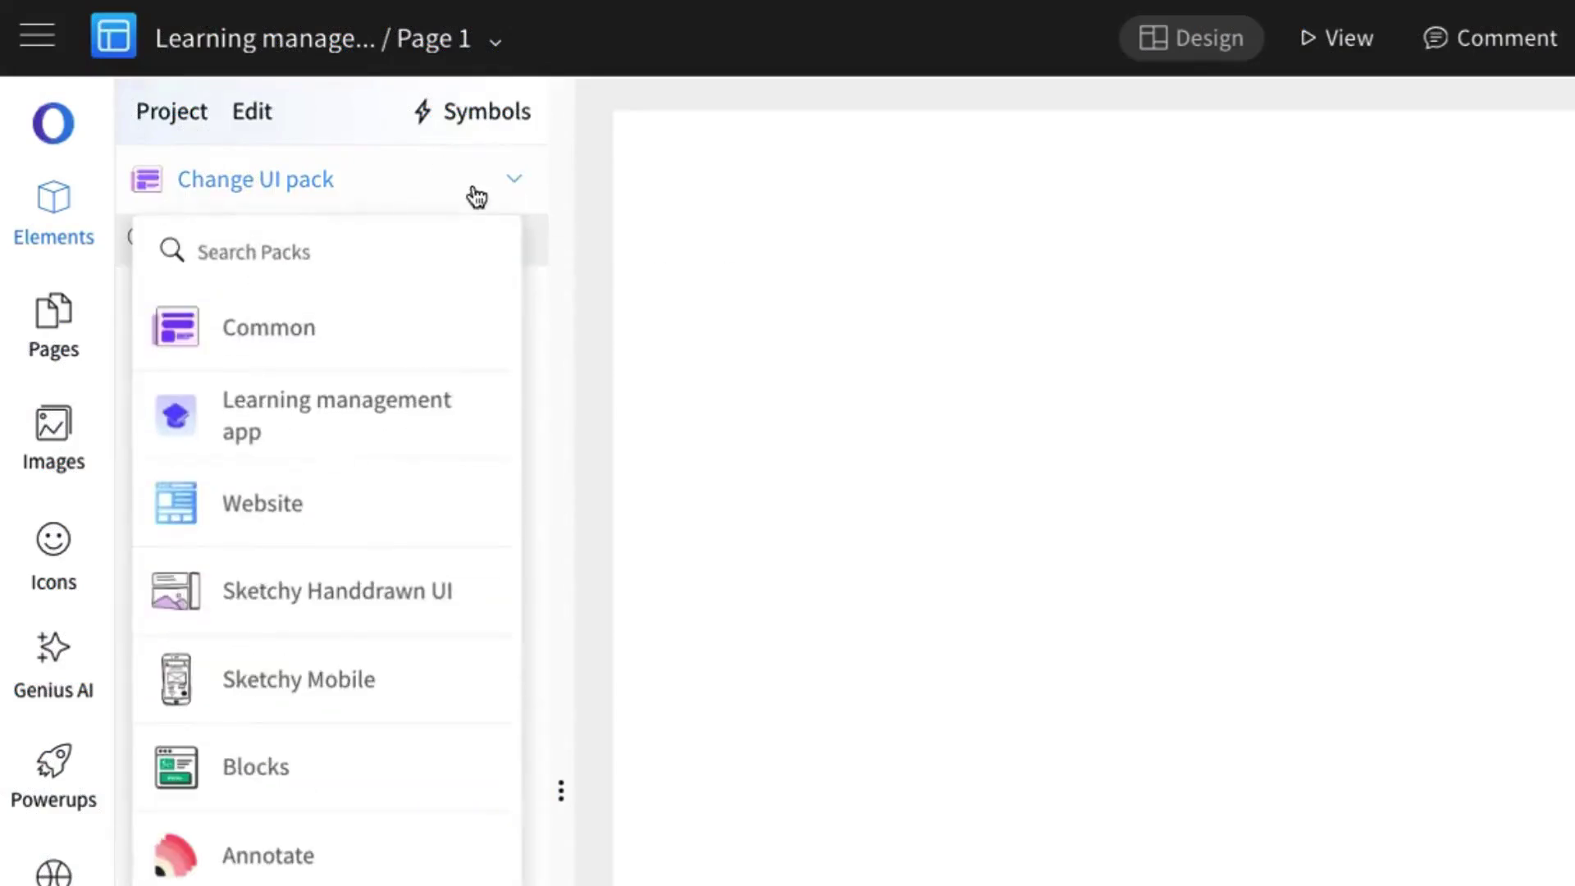
pyautogui.click(420, 447)
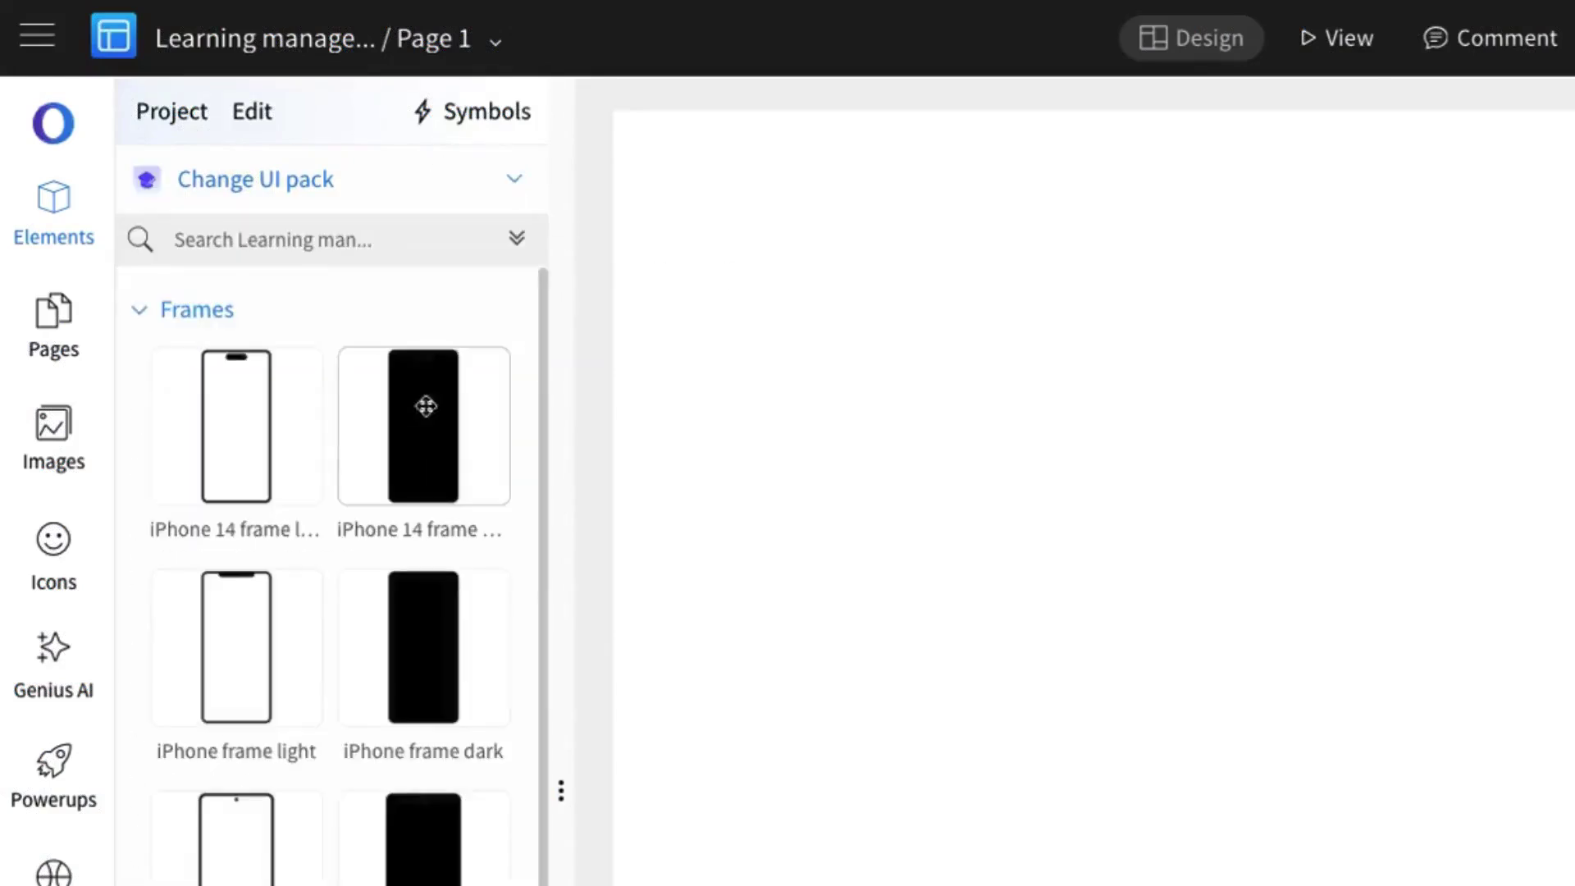
pyautogui.click(518, 241)
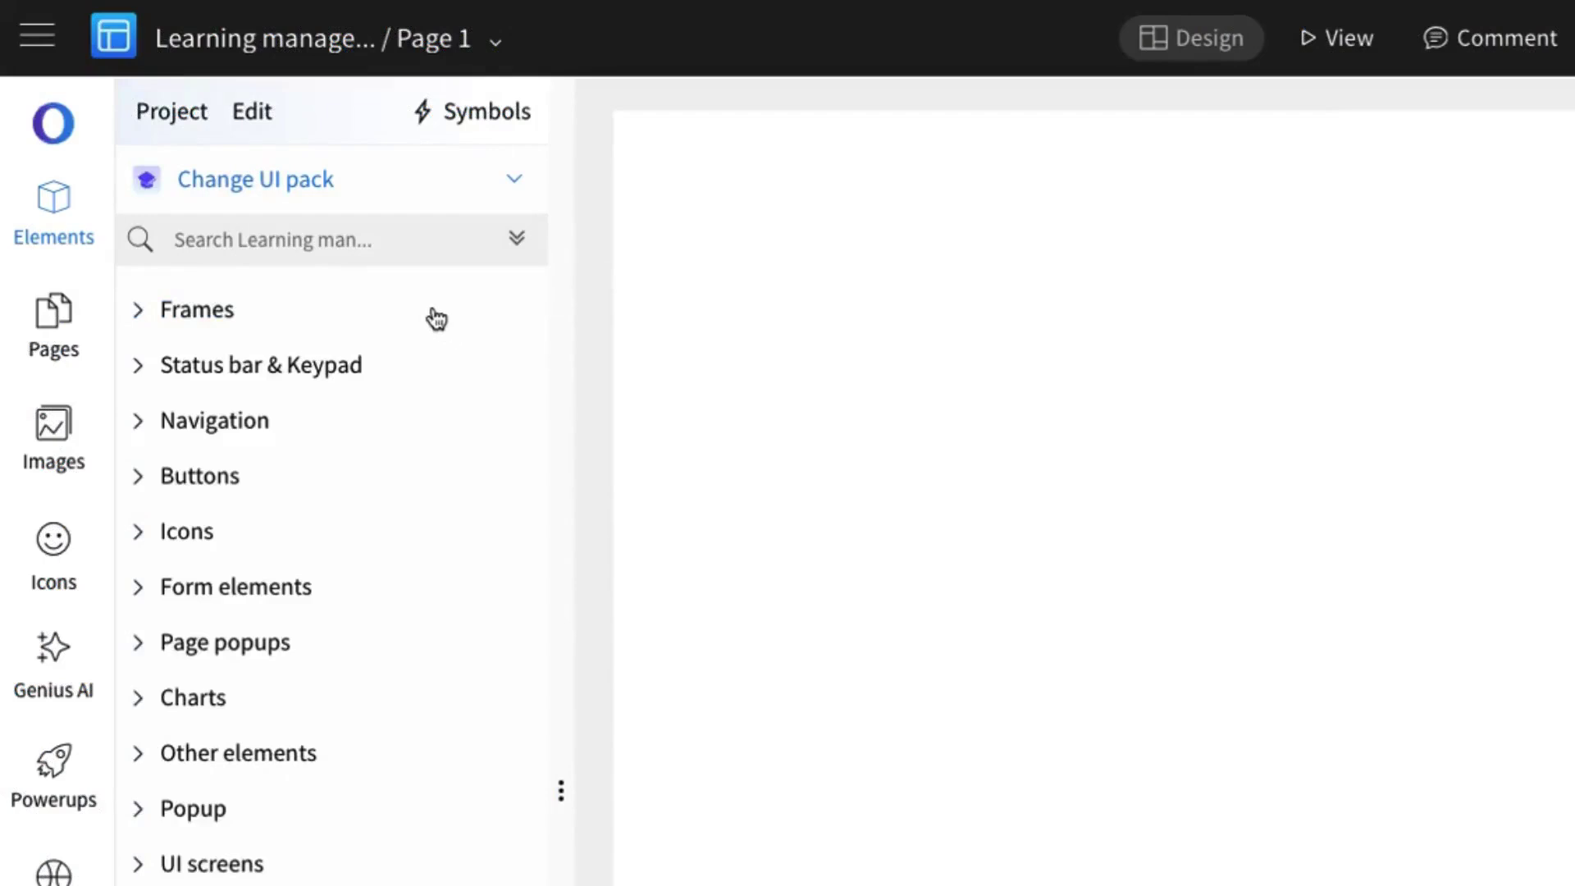
pyautogui.click(435, 319)
pyautogui.scroll(-10, 436, 318)
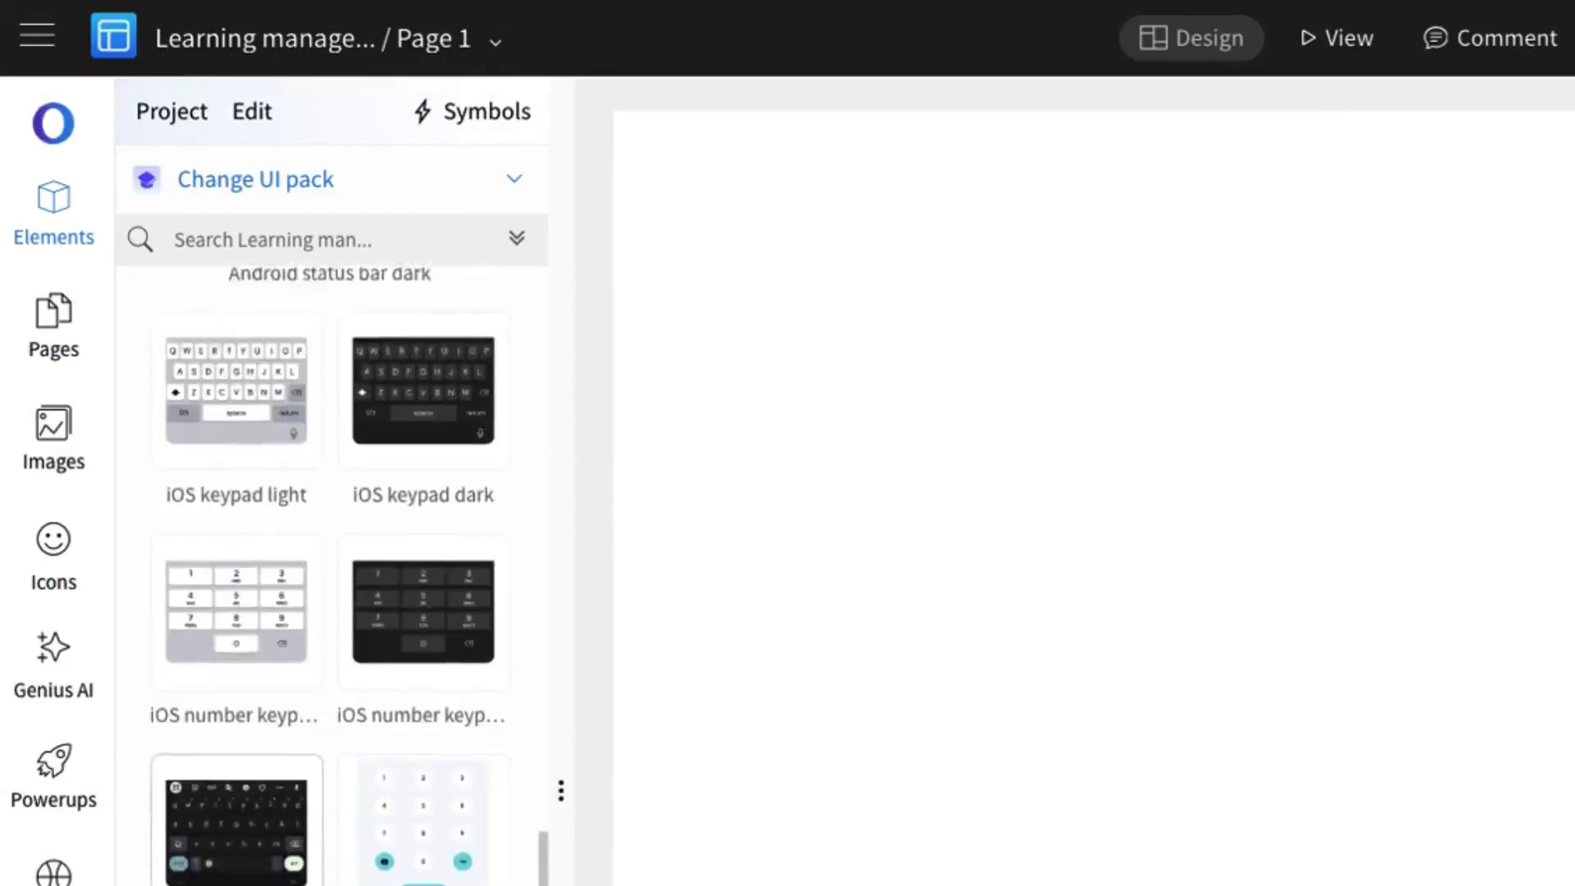
pyautogui.scroll(-10, 309, 881)
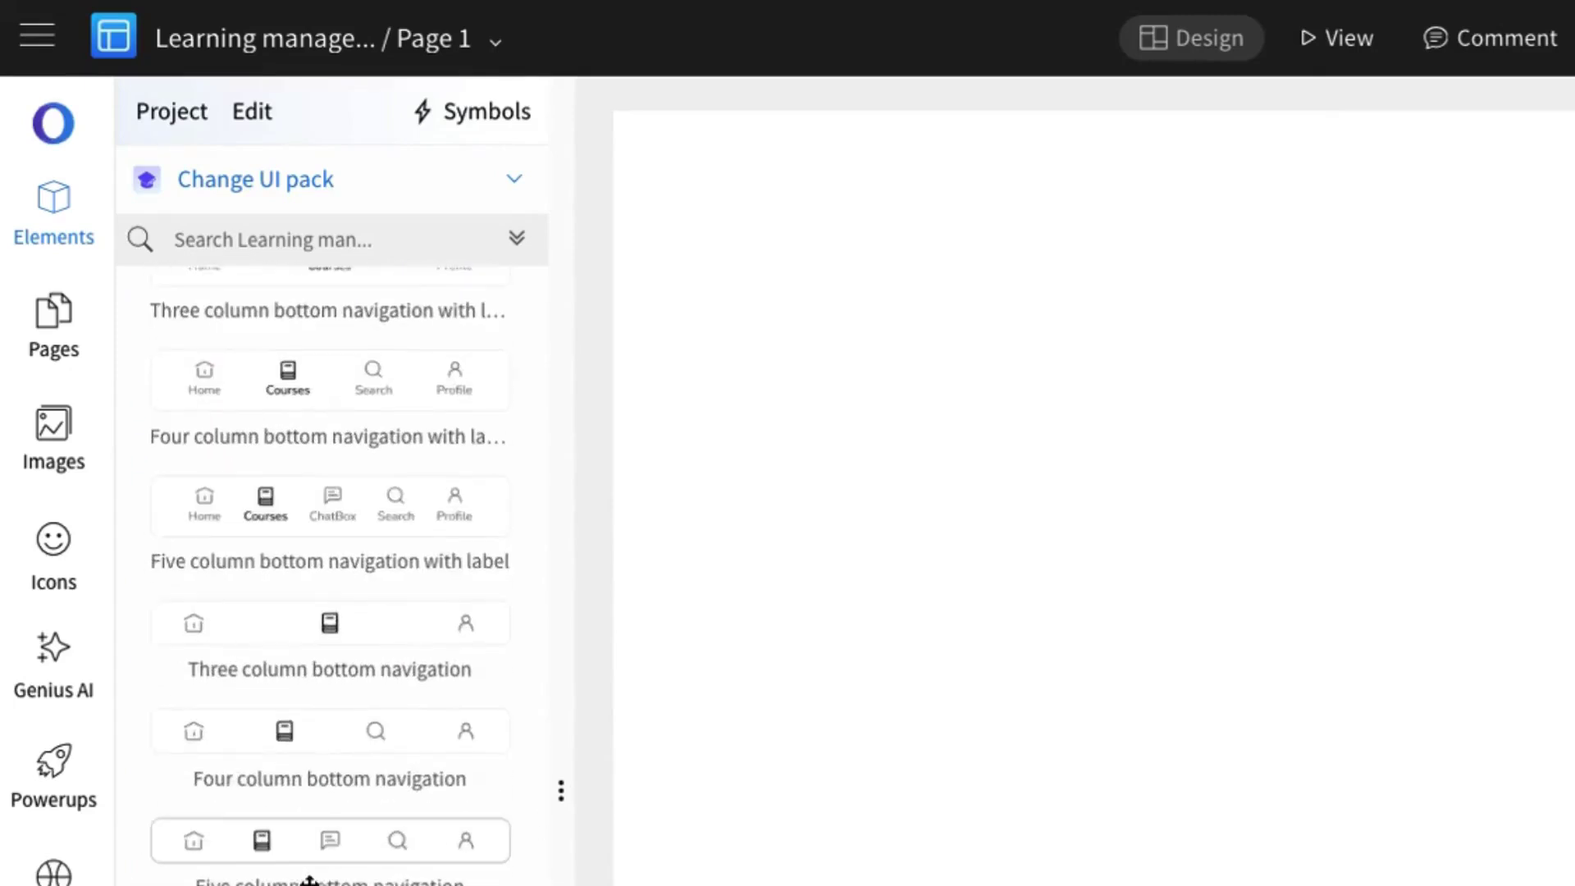
pyautogui.scroll(-10, 310, 882)
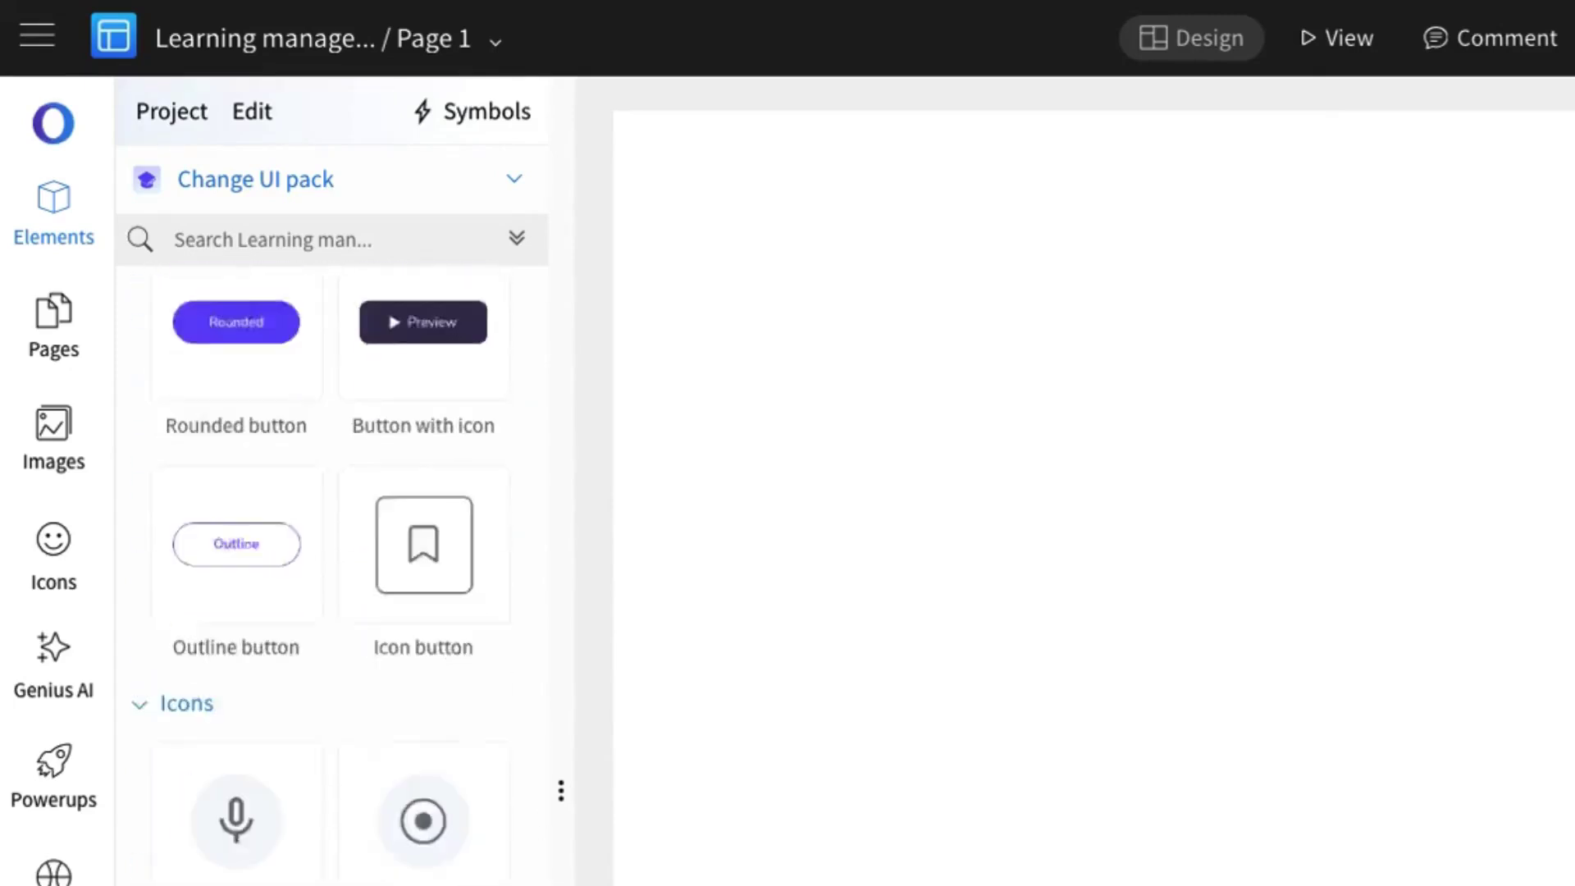
pyautogui.scroll(-10, 333, 575)
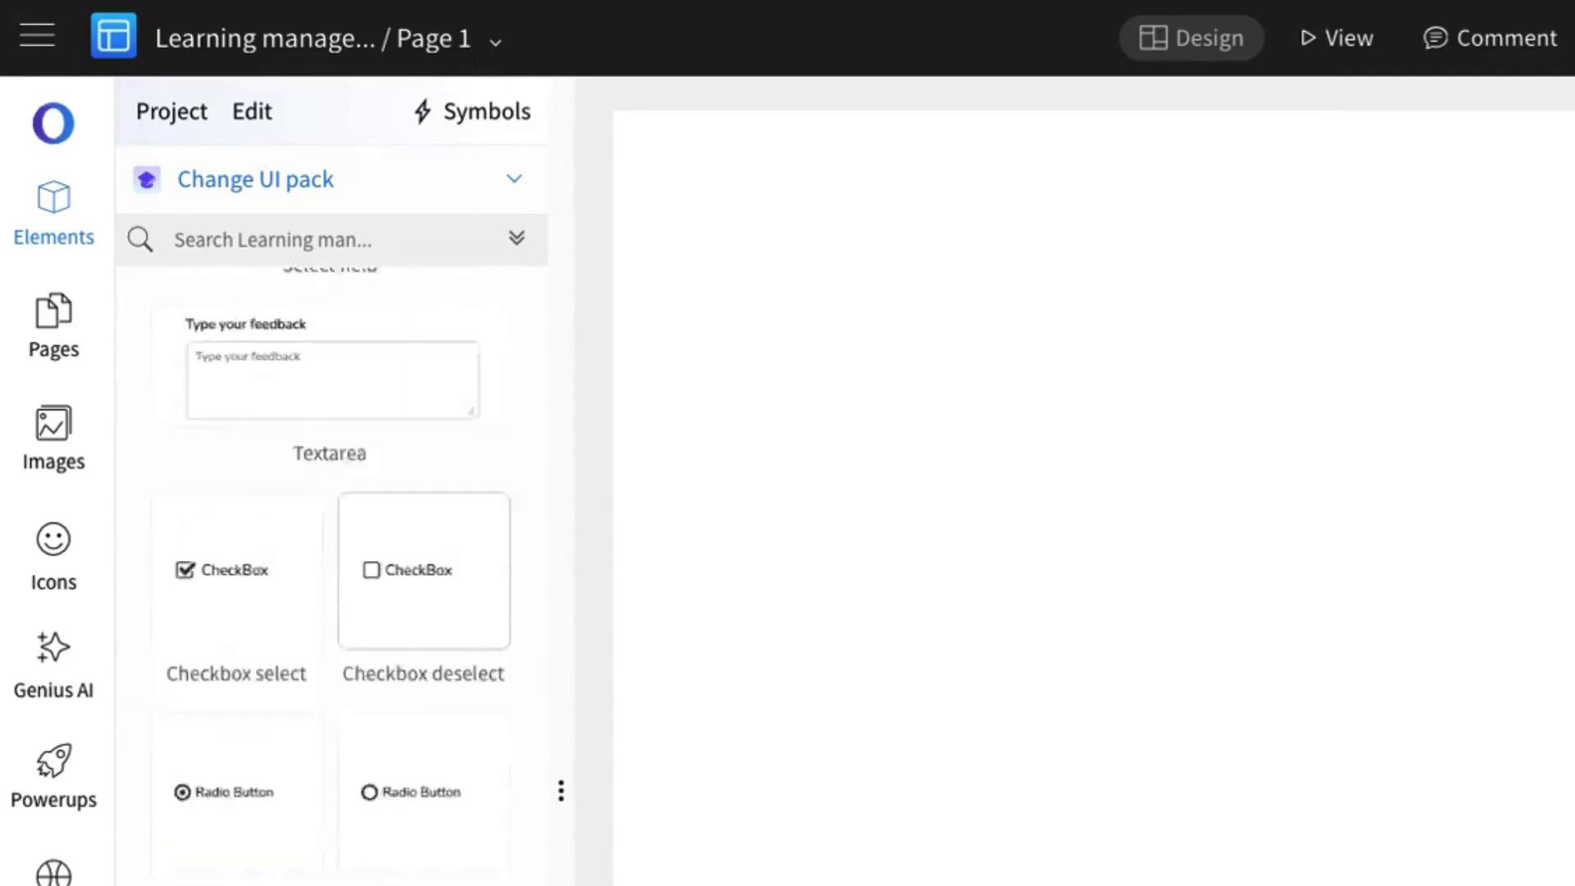
pyautogui.scroll(-15, 424, 571)
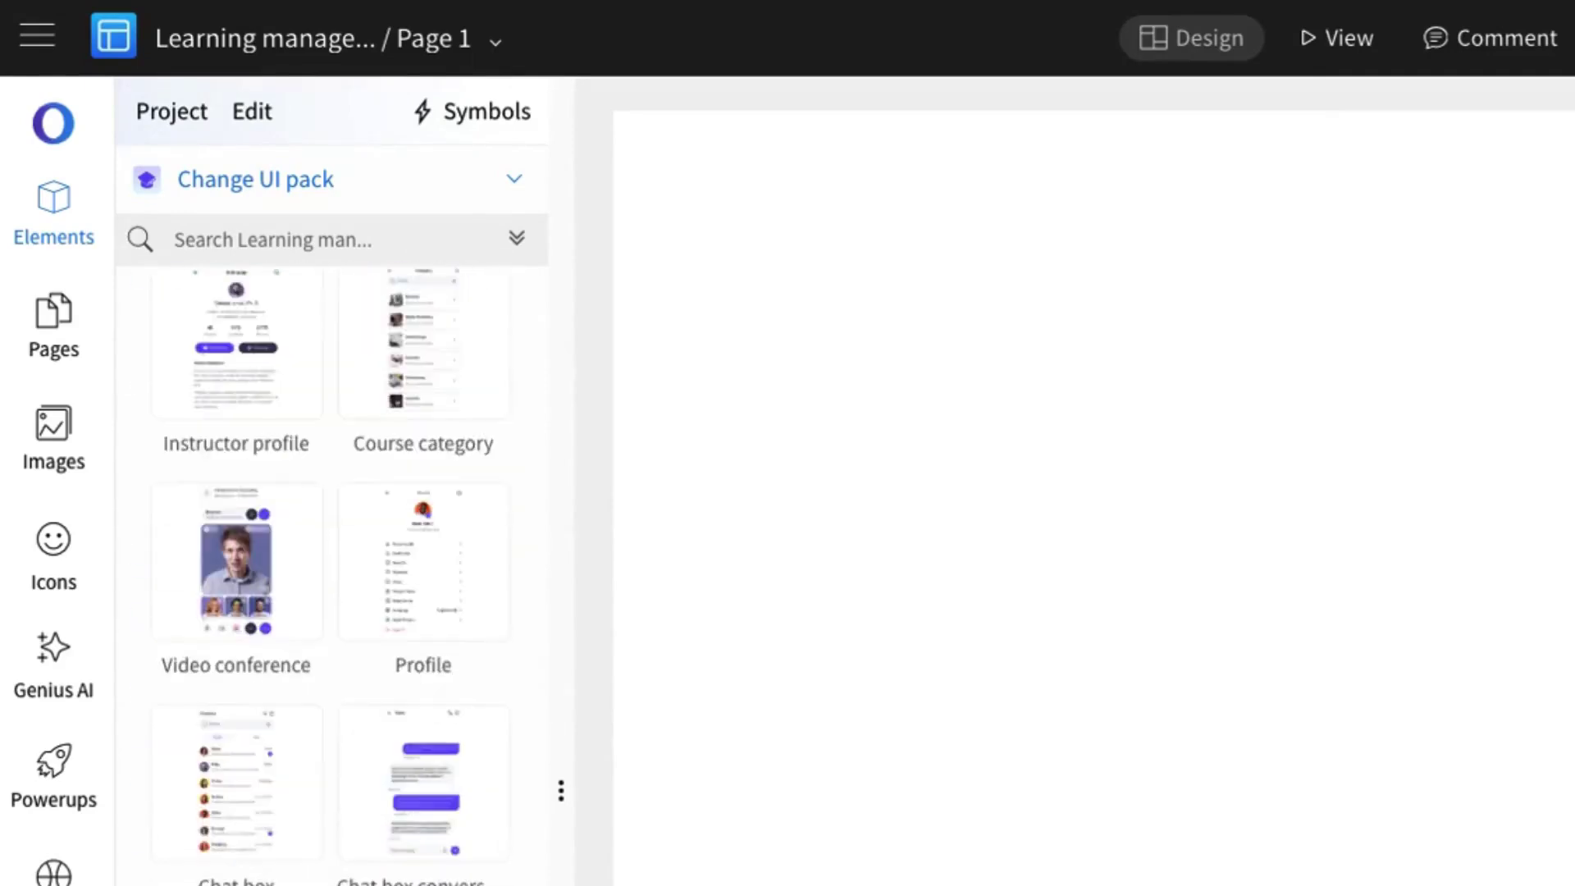
pyautogui.scroll(-5, 332, 574)
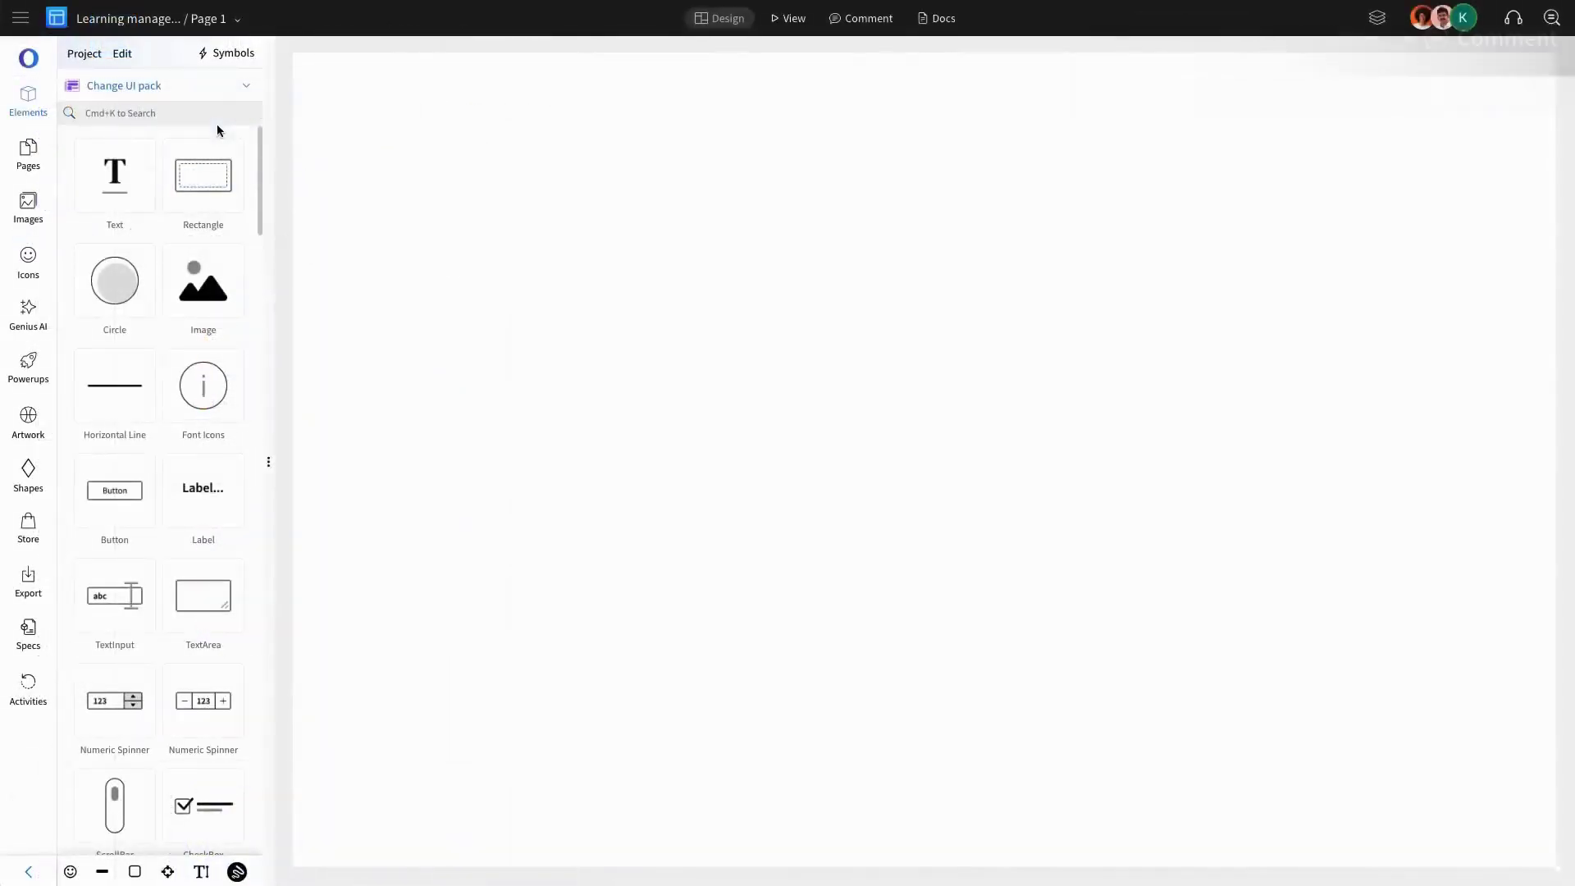
# Find the Learning management app UI pack by searching for "lear" and load it.
pyautogui.click(152, 92)
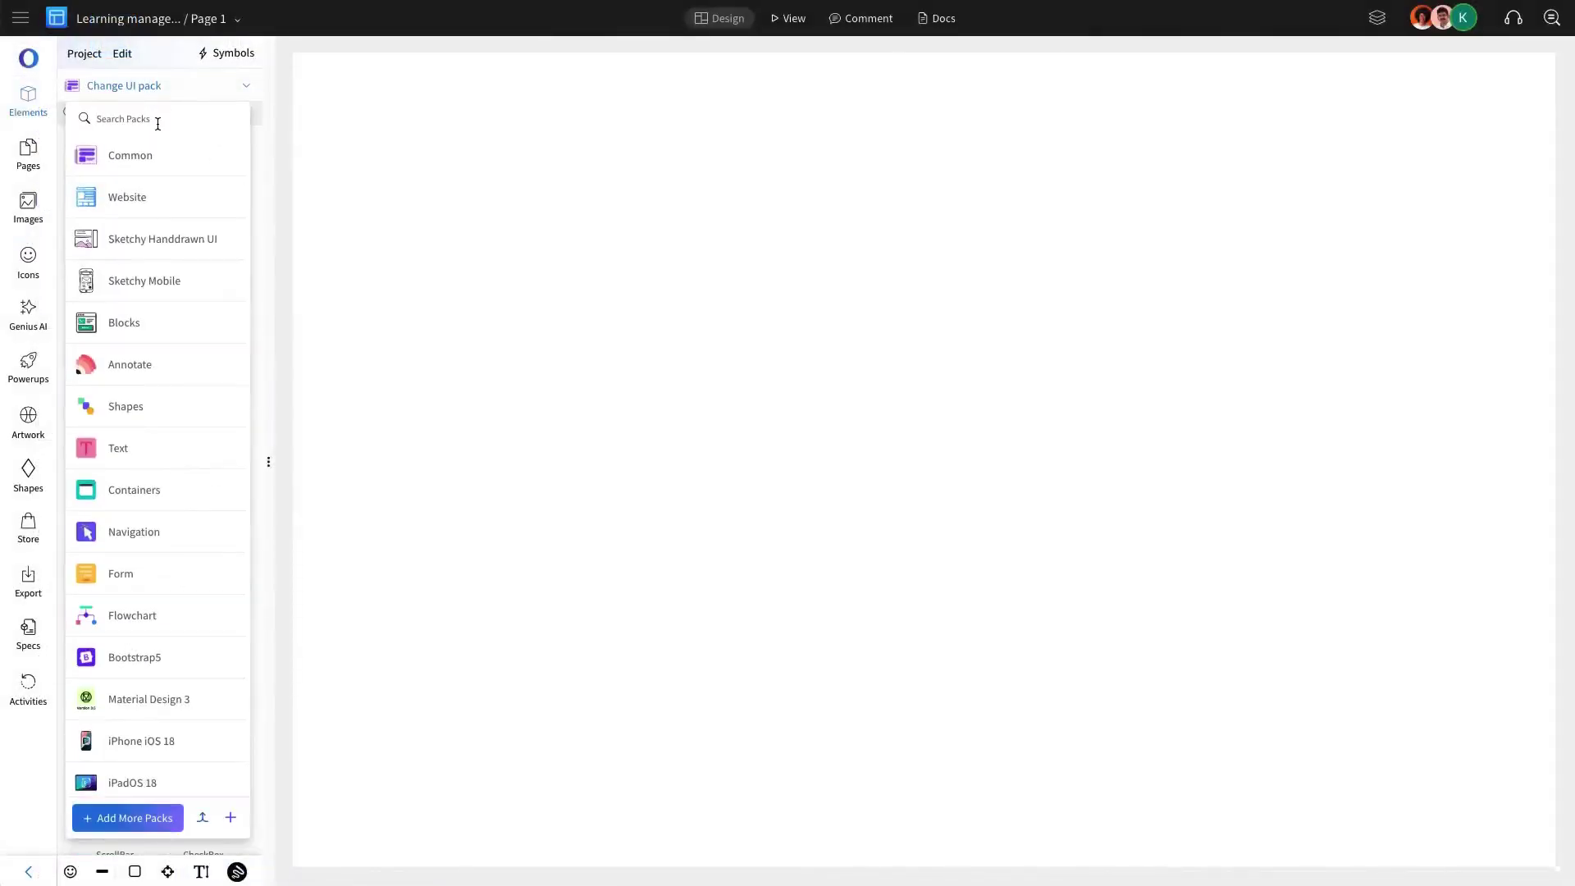
pyautogui.write('lear')
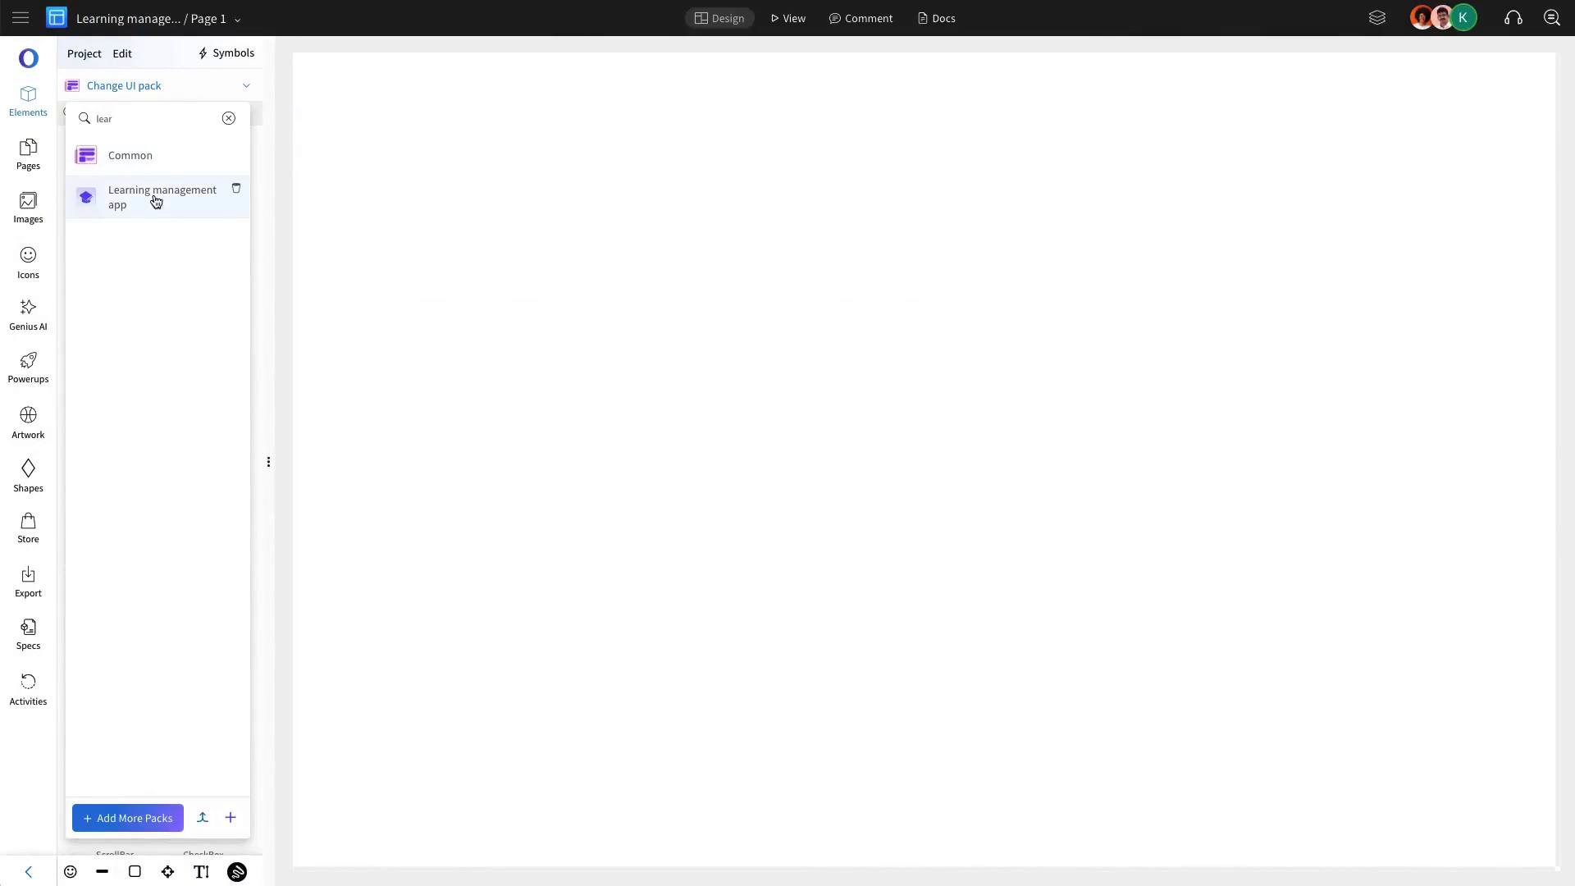
pyautogui.click(151, 201)
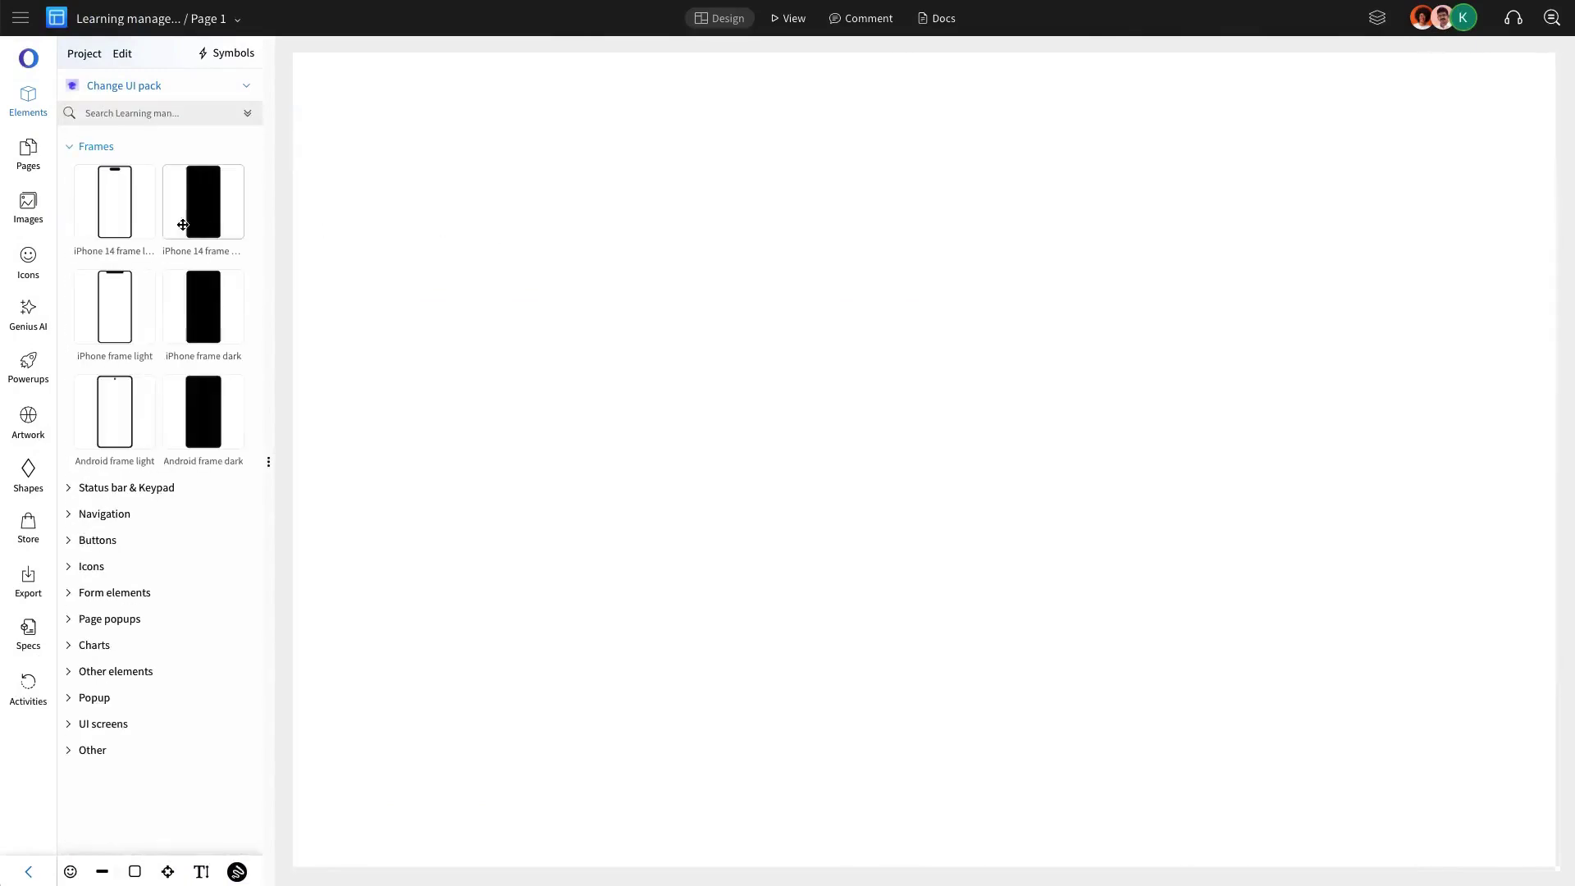
# Place the light iPhone 14 frame on the page and add the iOS status bar light at the top of its screen.
pyautogui.click(114, 201)
pyautogui.click(107, 153)
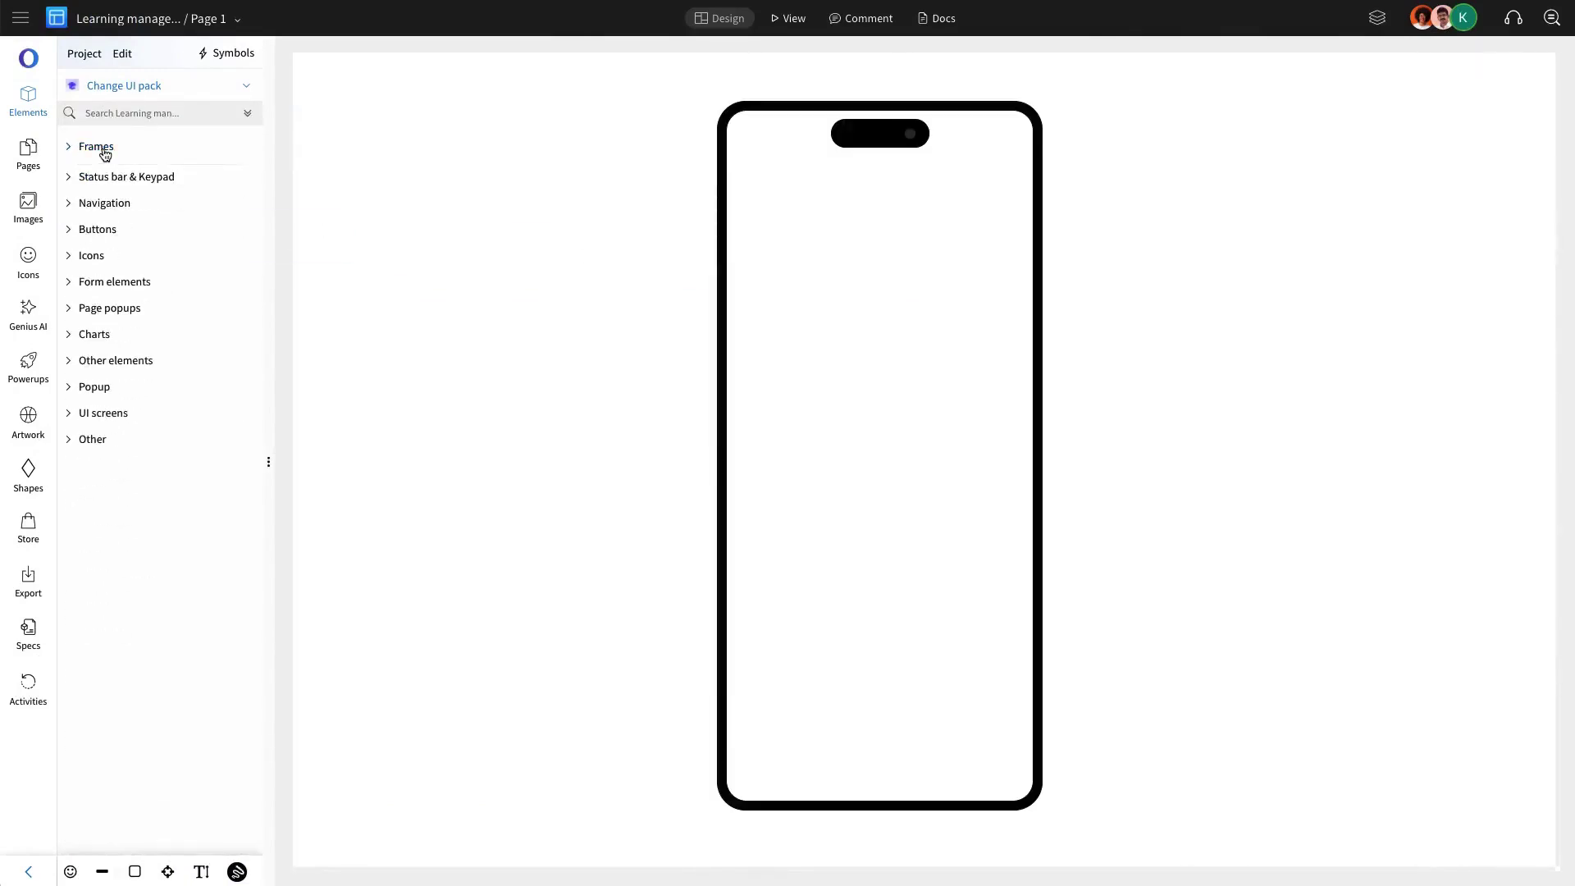
pyautogui.click(112, 172)
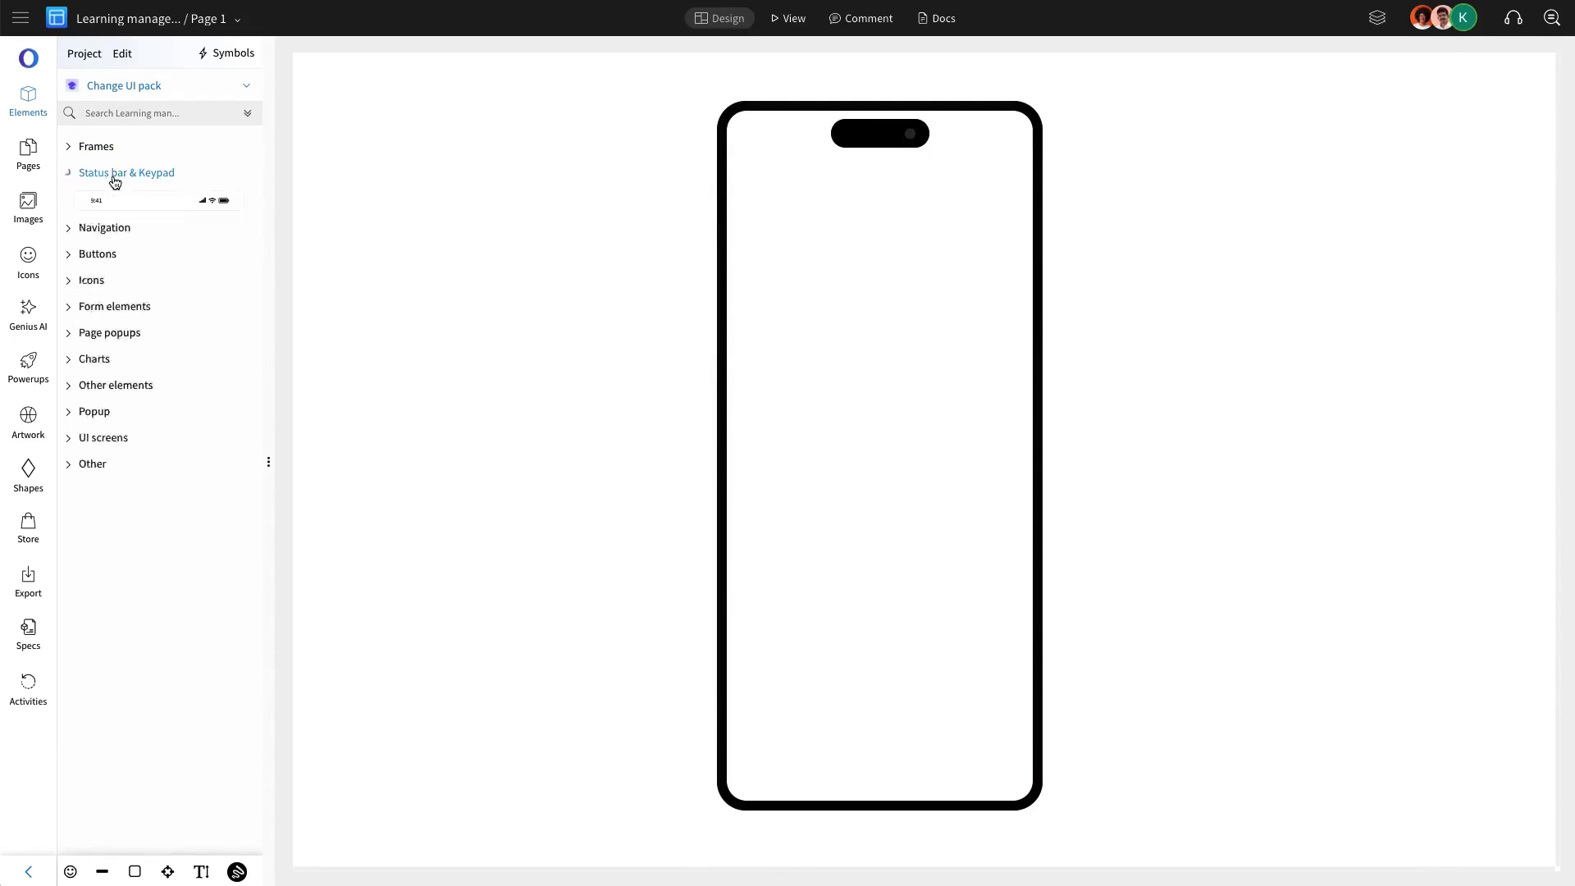
pyautogui.moveTo(148, 193); pyautogui.dragTo(758, 144)
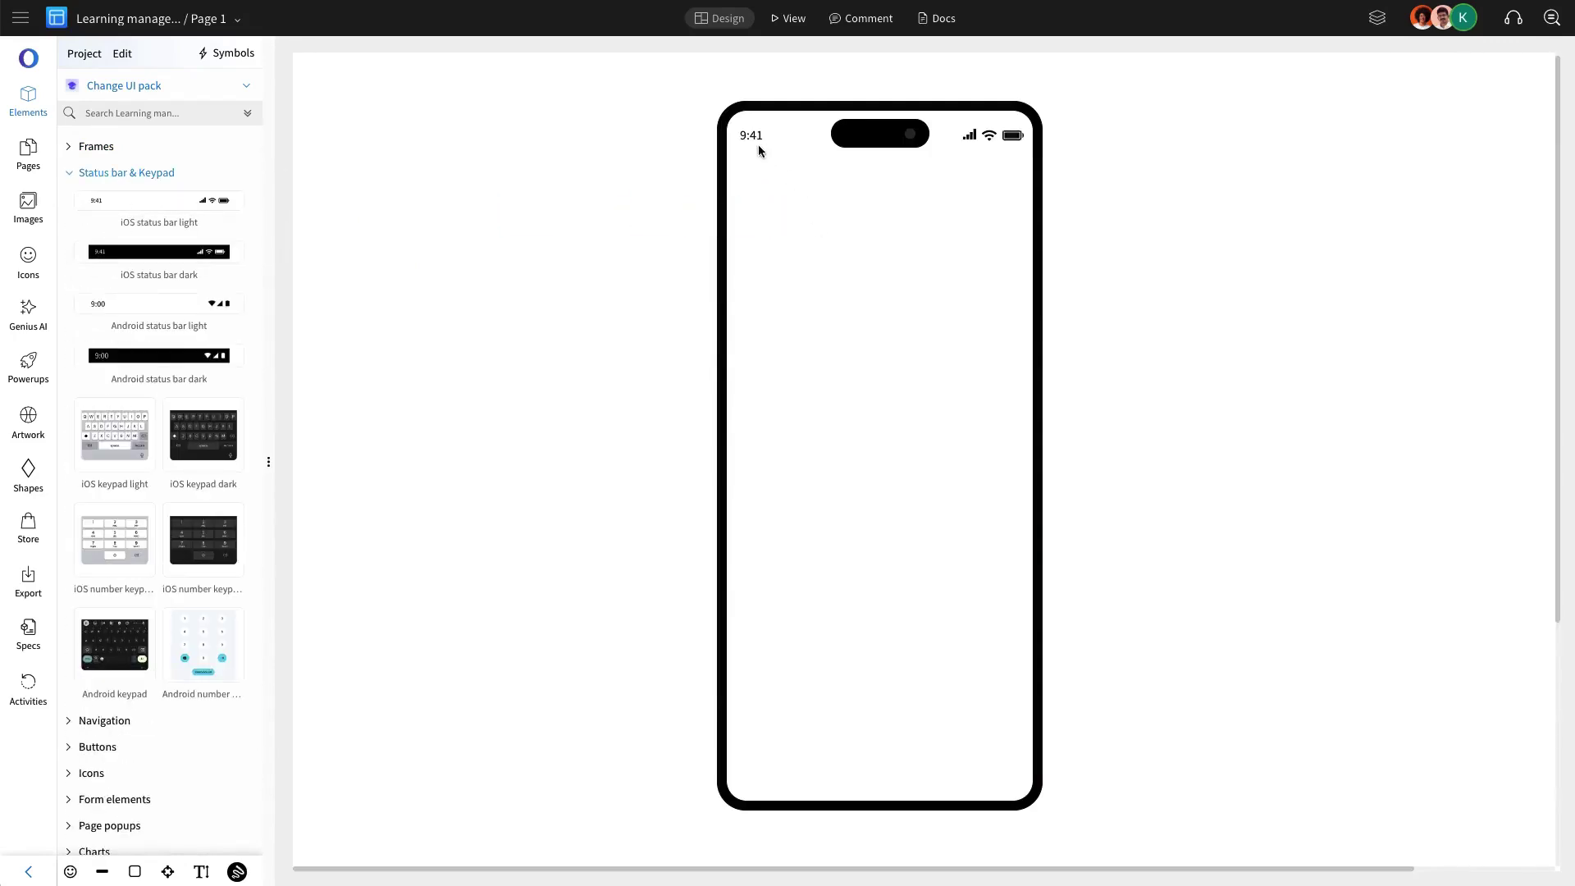
pyautogui.click(756, 140)
pyautogui.click(1321, 303)
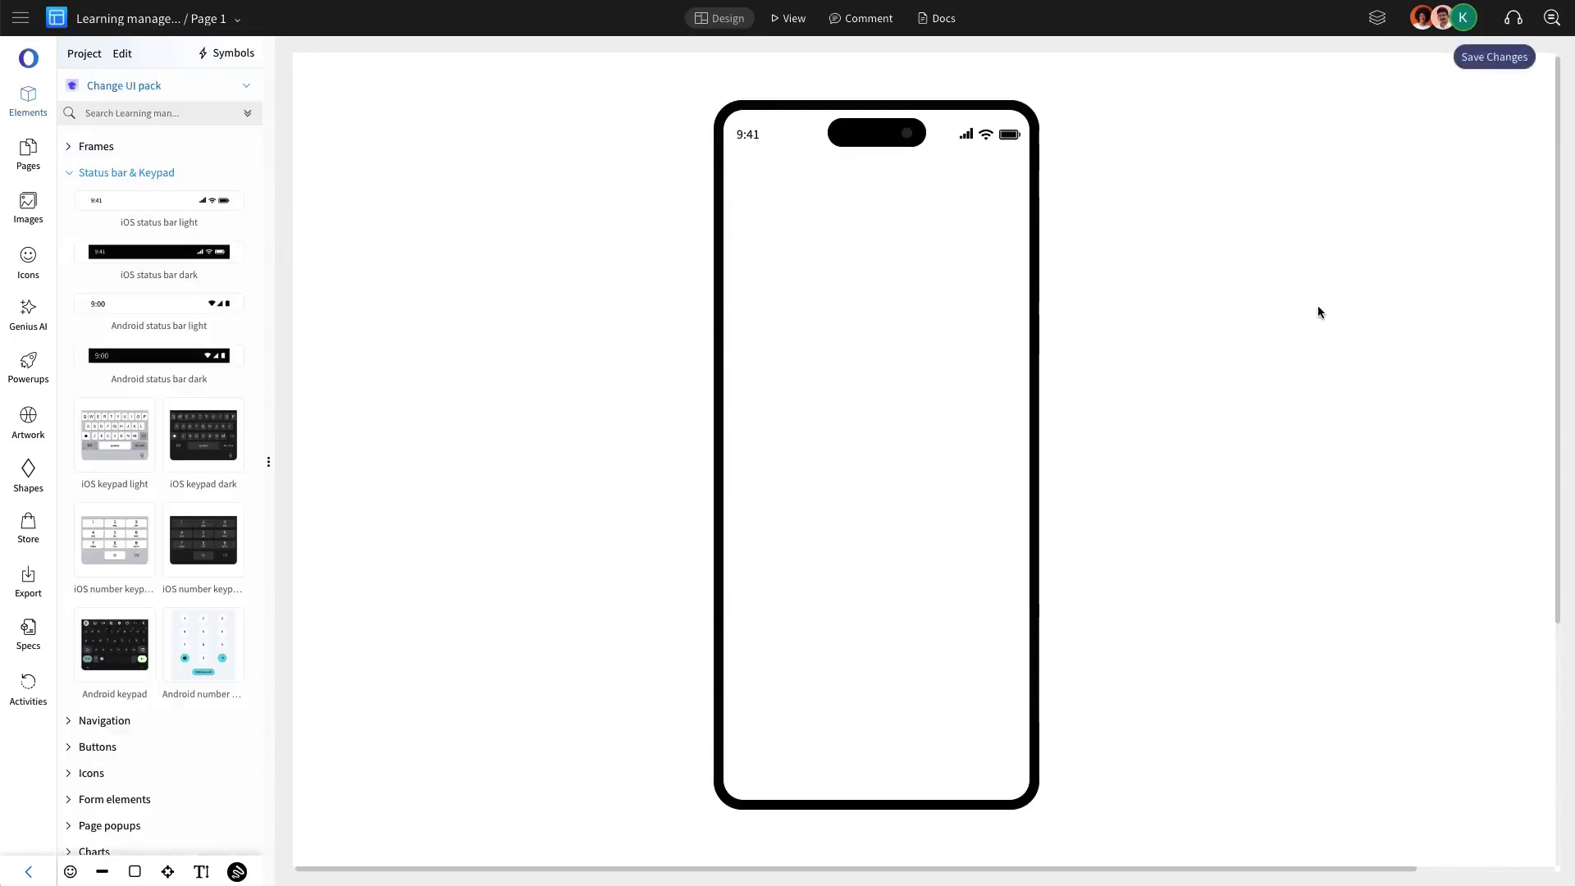
# Add the four column bottom navigation with label at the bottom of the phone frame.
pyautogui.click(142, 173)
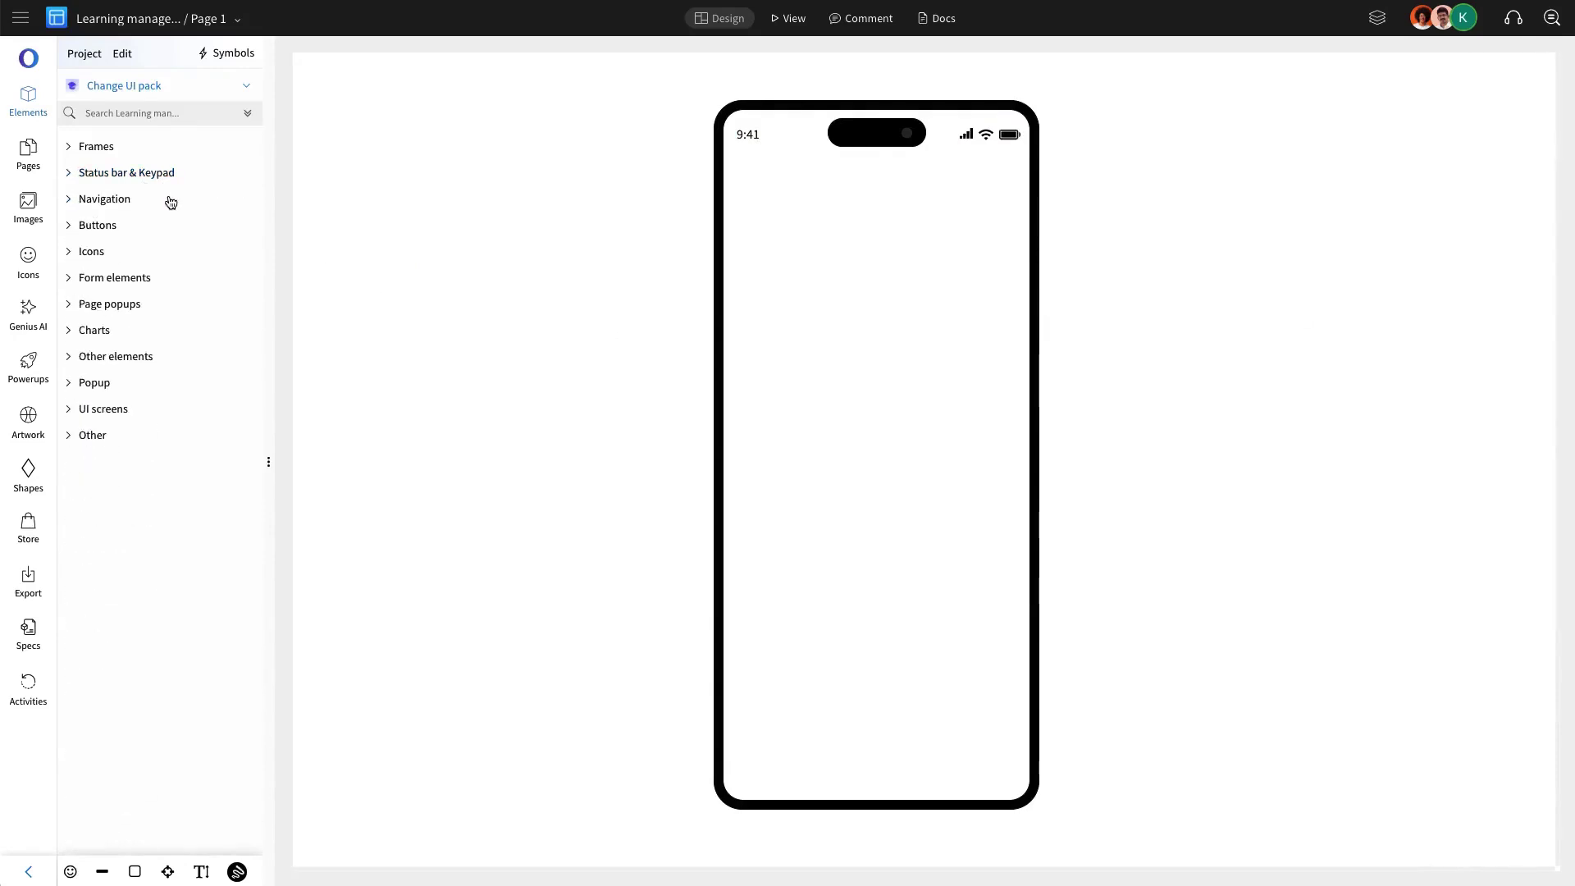
pyautogui.click(124, 198)
pyautogui.scroll(-2, 182, 461)
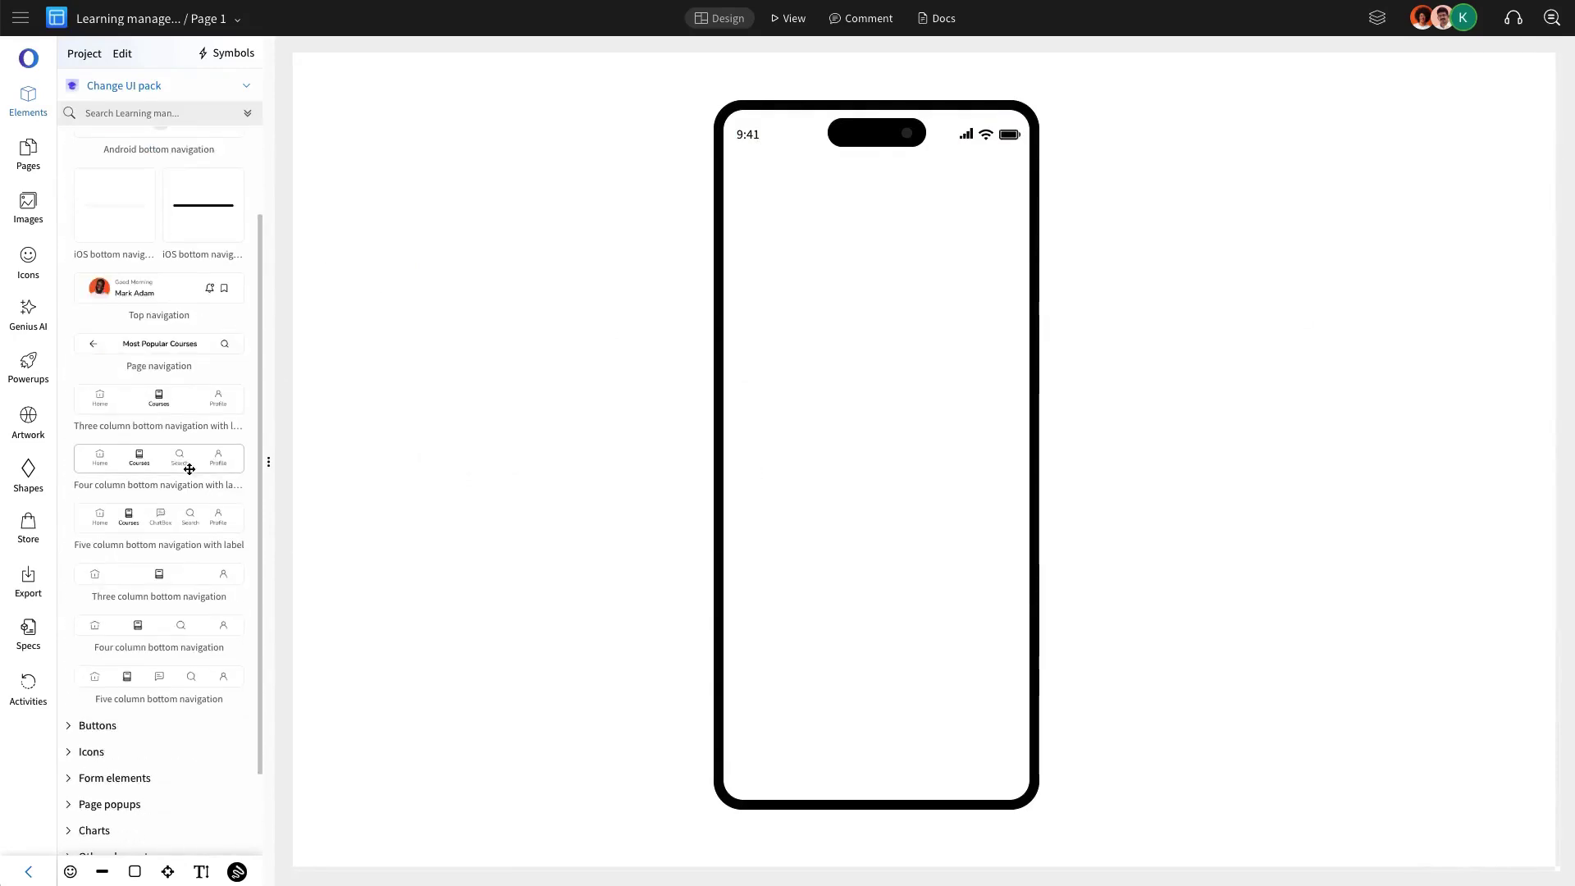
pyautogui.moveTo(182, 459); pyautogui.dragTo(835, 761)
# Recolour the bottom navigation's Courses icon to #737a82 and its label to matching grey, and save the changes.
pyautogui.click(835, 757)
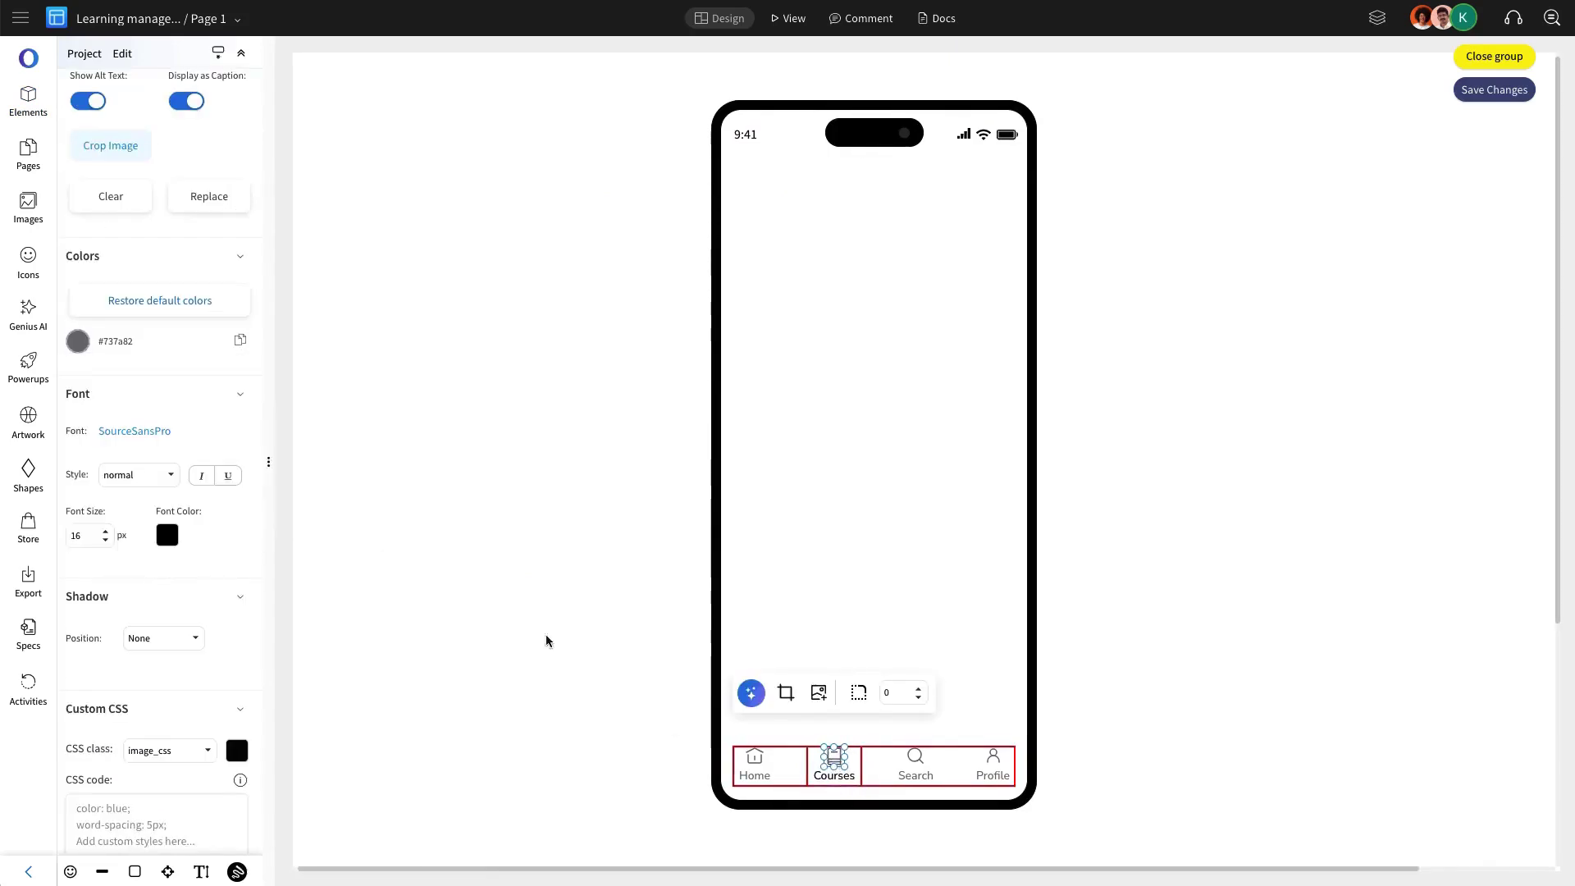
pyautogui.click(824, 776)
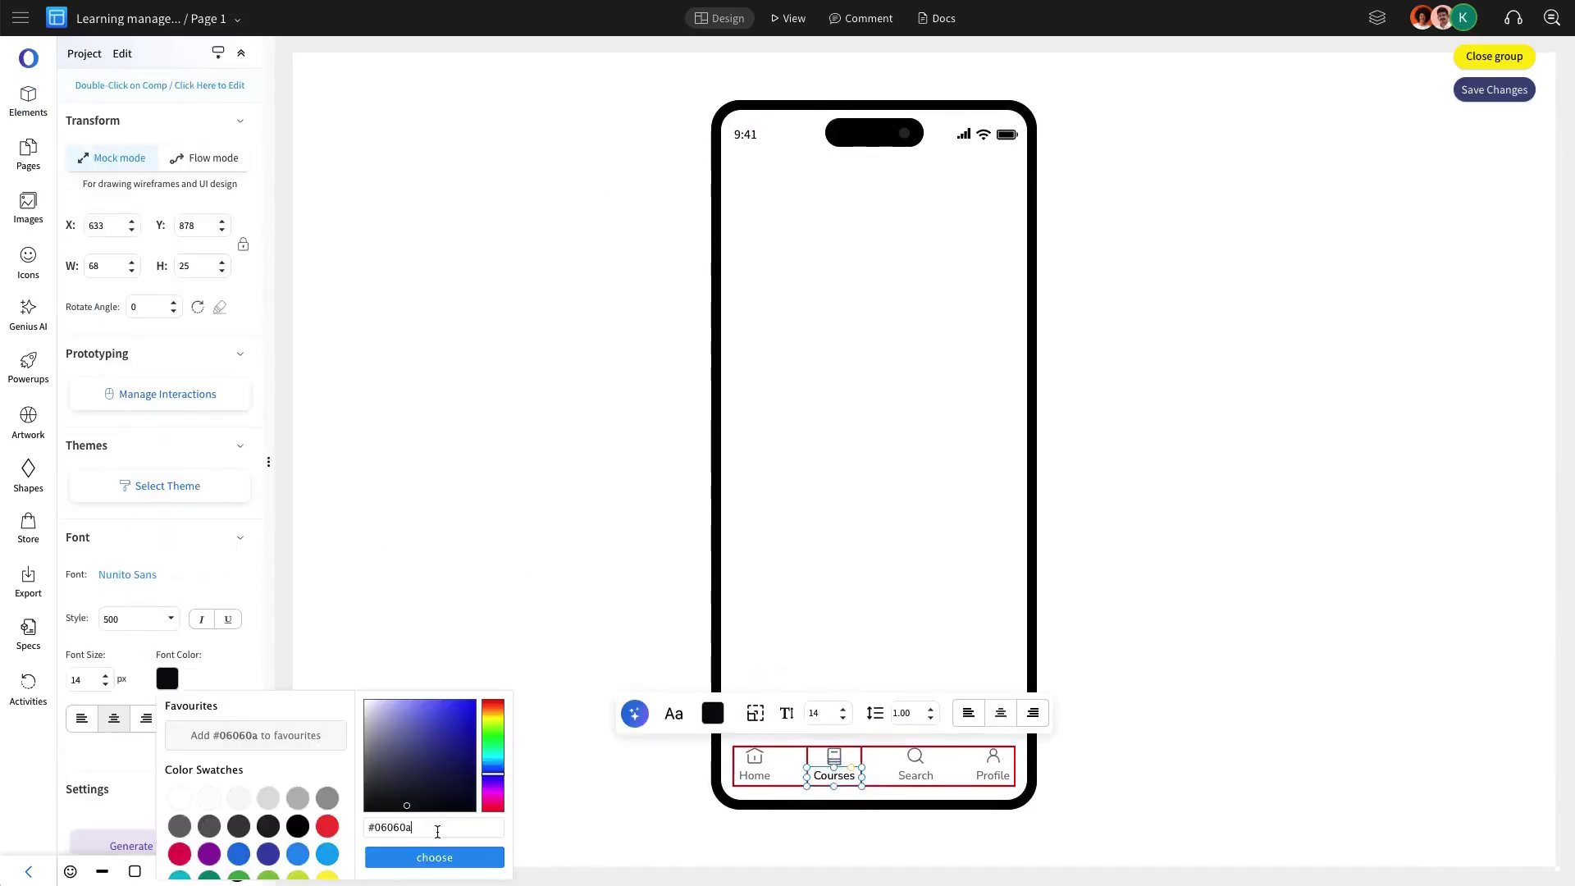
pyautogui.click(1494, 90)
# Rename Page 1 as Frame.
pyautogui.click(28, 152)
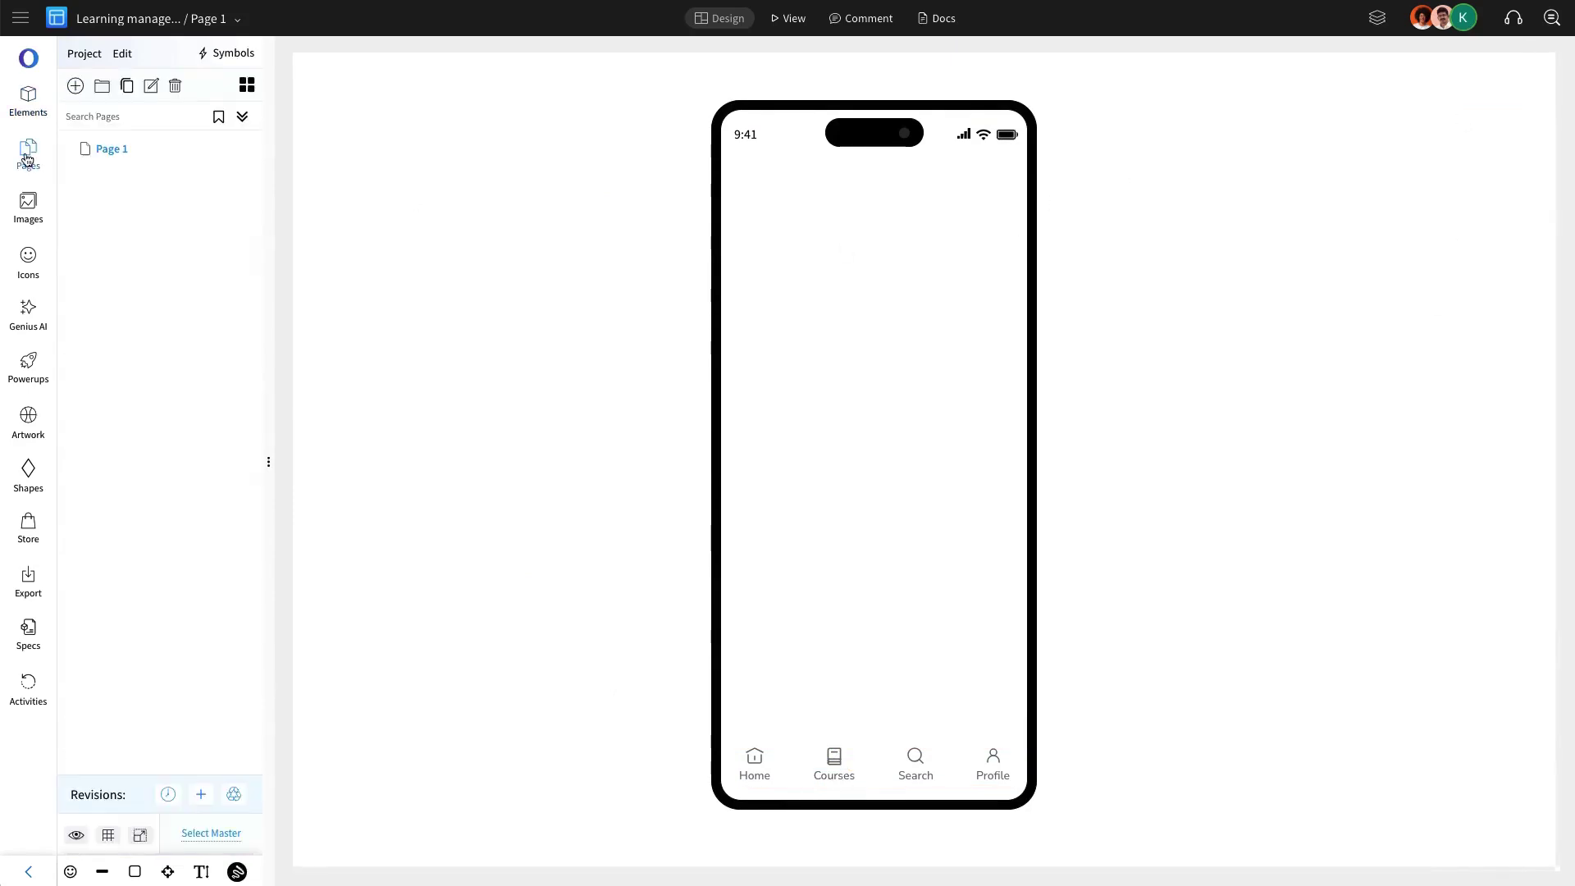
pyautogui.doubleClick(112, 149)
pyautogui.write('Frame')
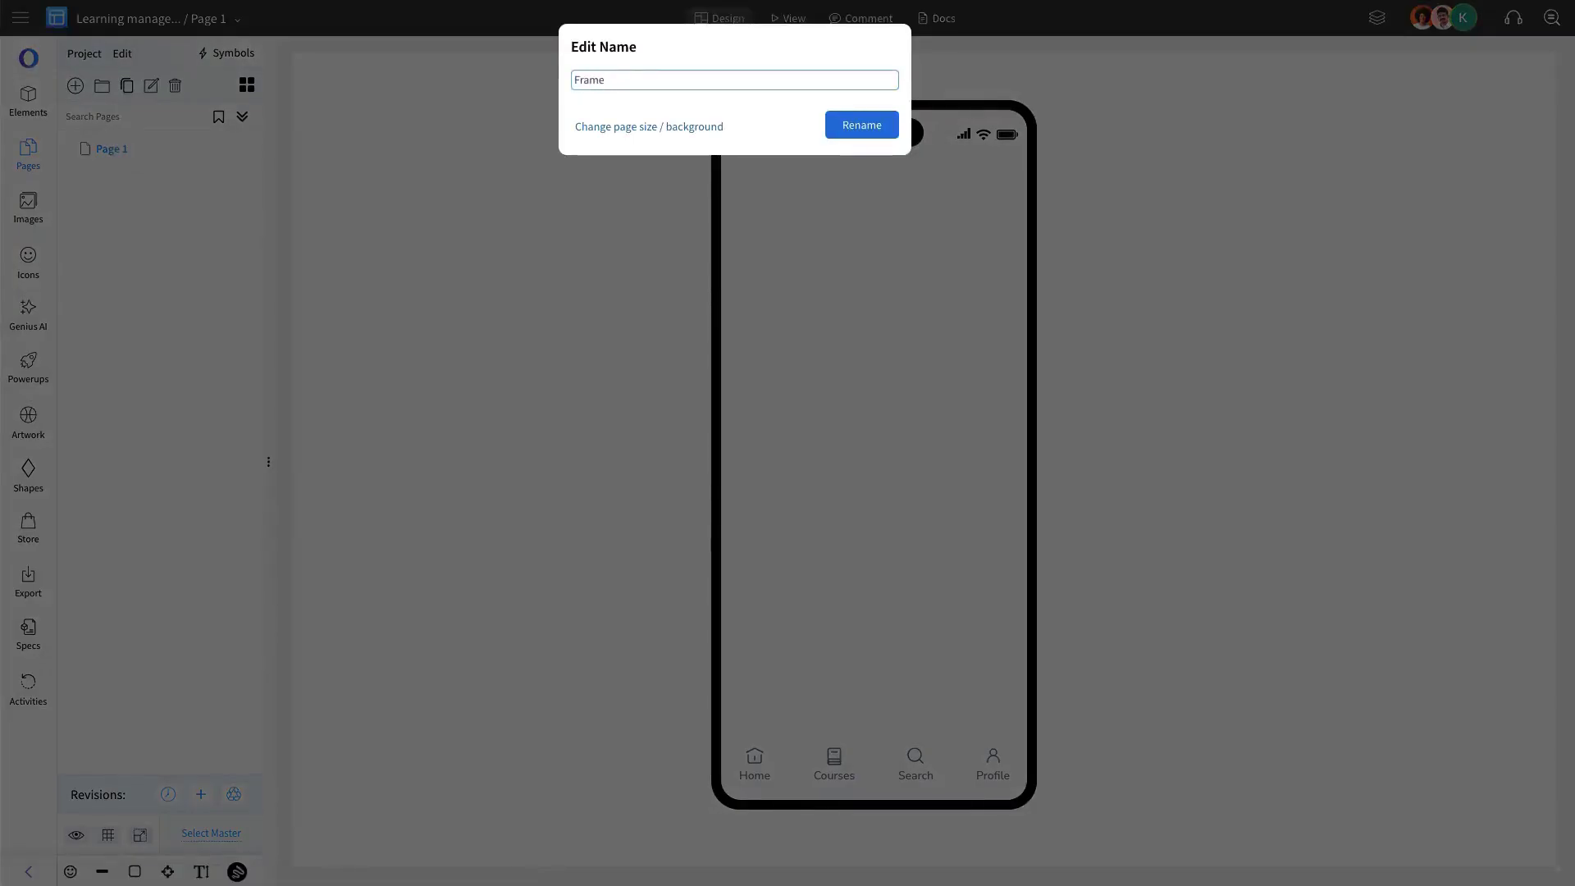
pyautogui.press('Return')
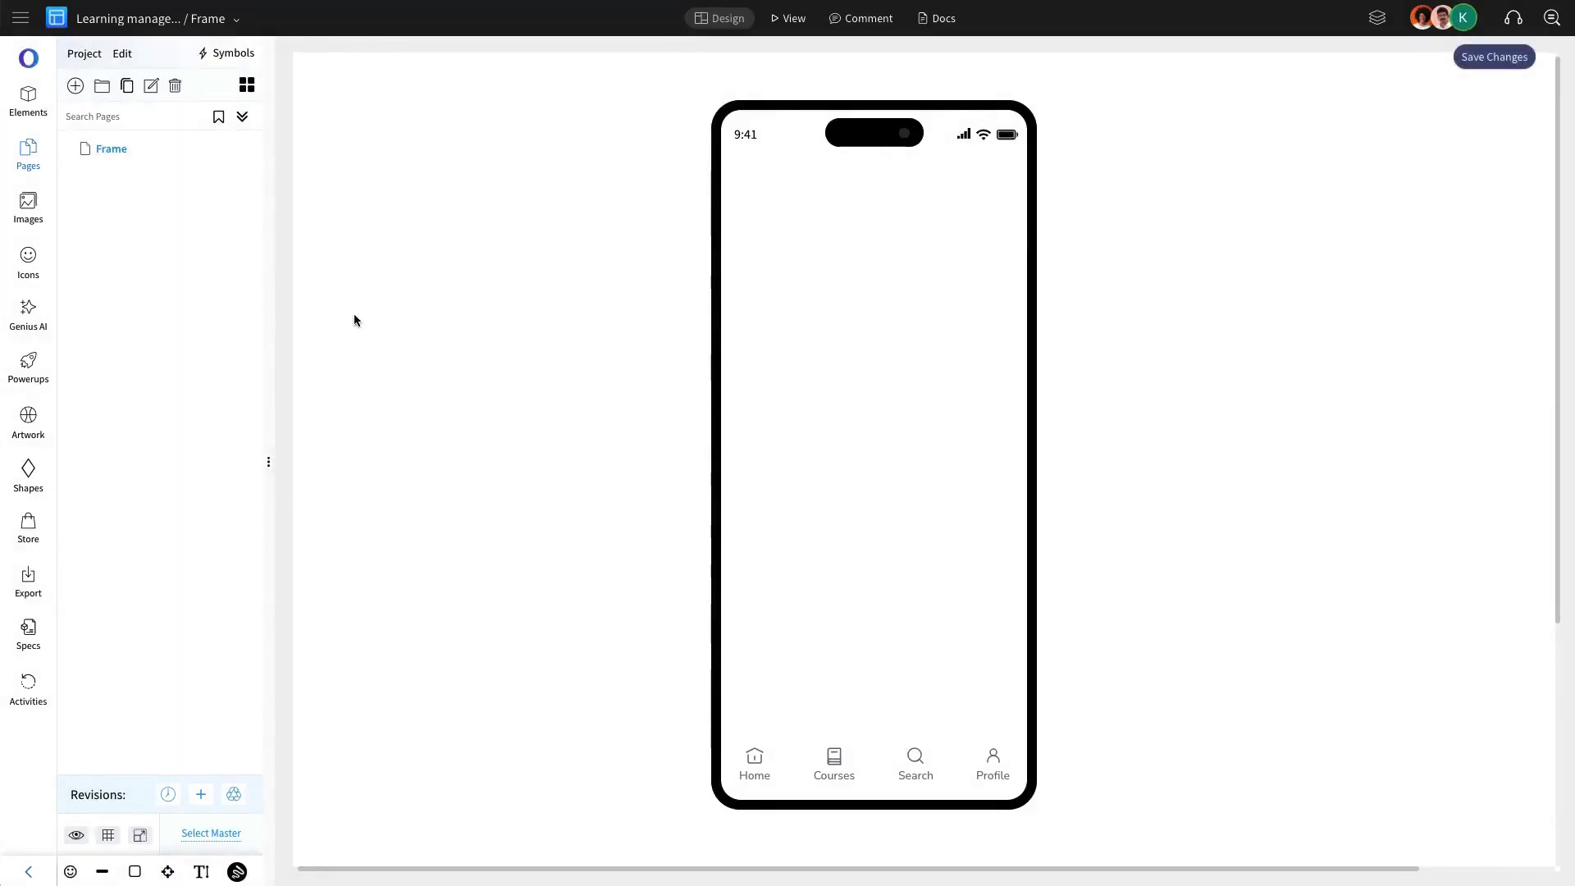
# Add a second page and name it Home.
pyautogui.click(90, 87)
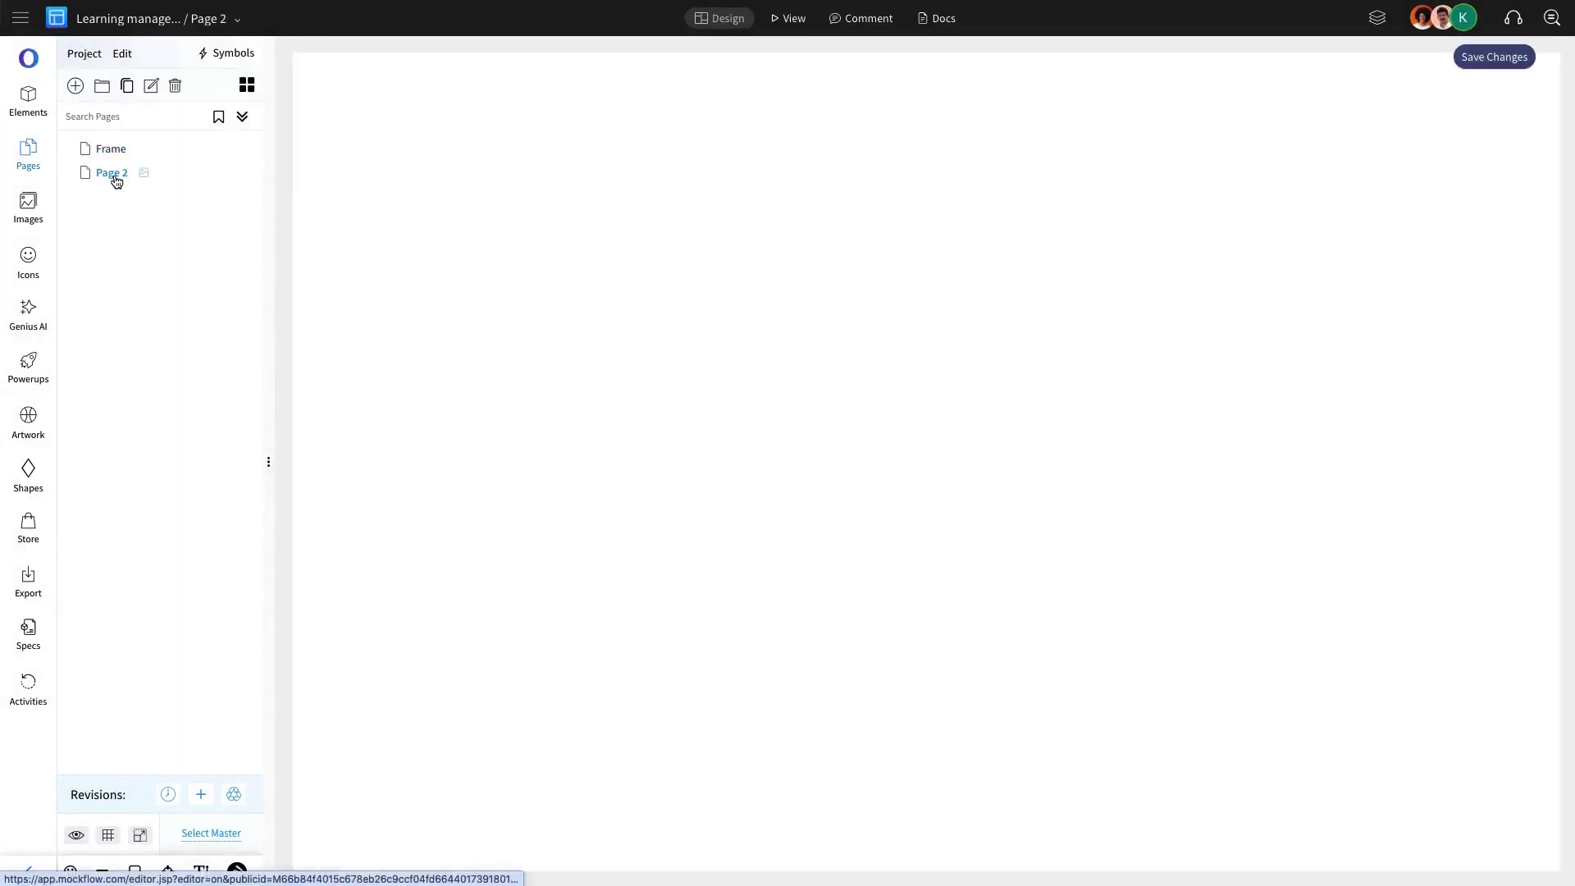
pyautogui.doubleClick(113, 173)
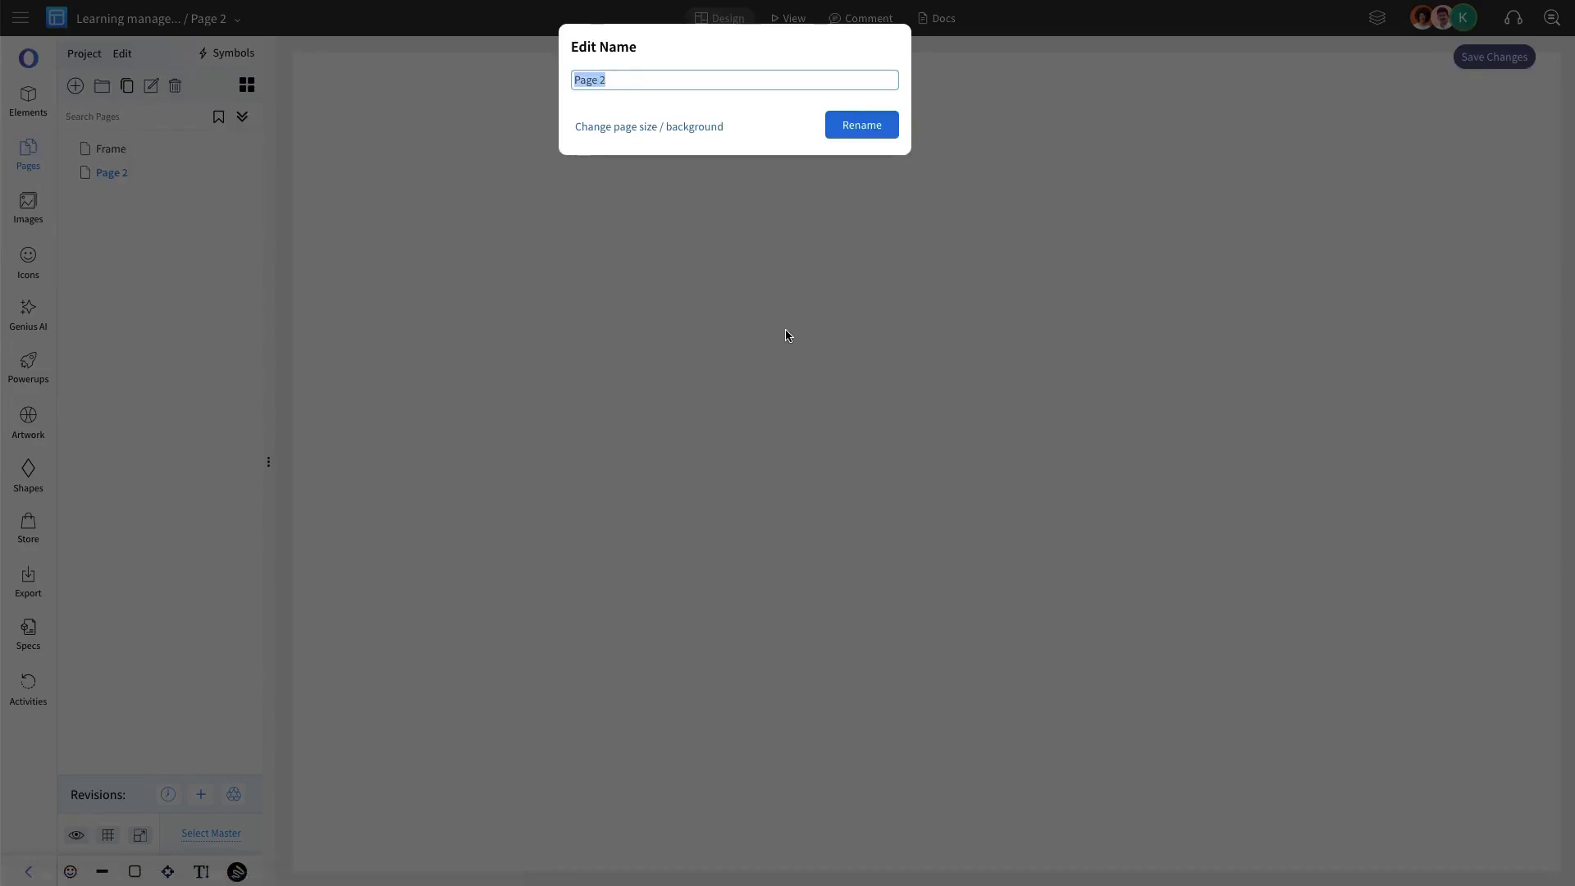
pyautogui.write('Home')
pyautogui.press('Return')
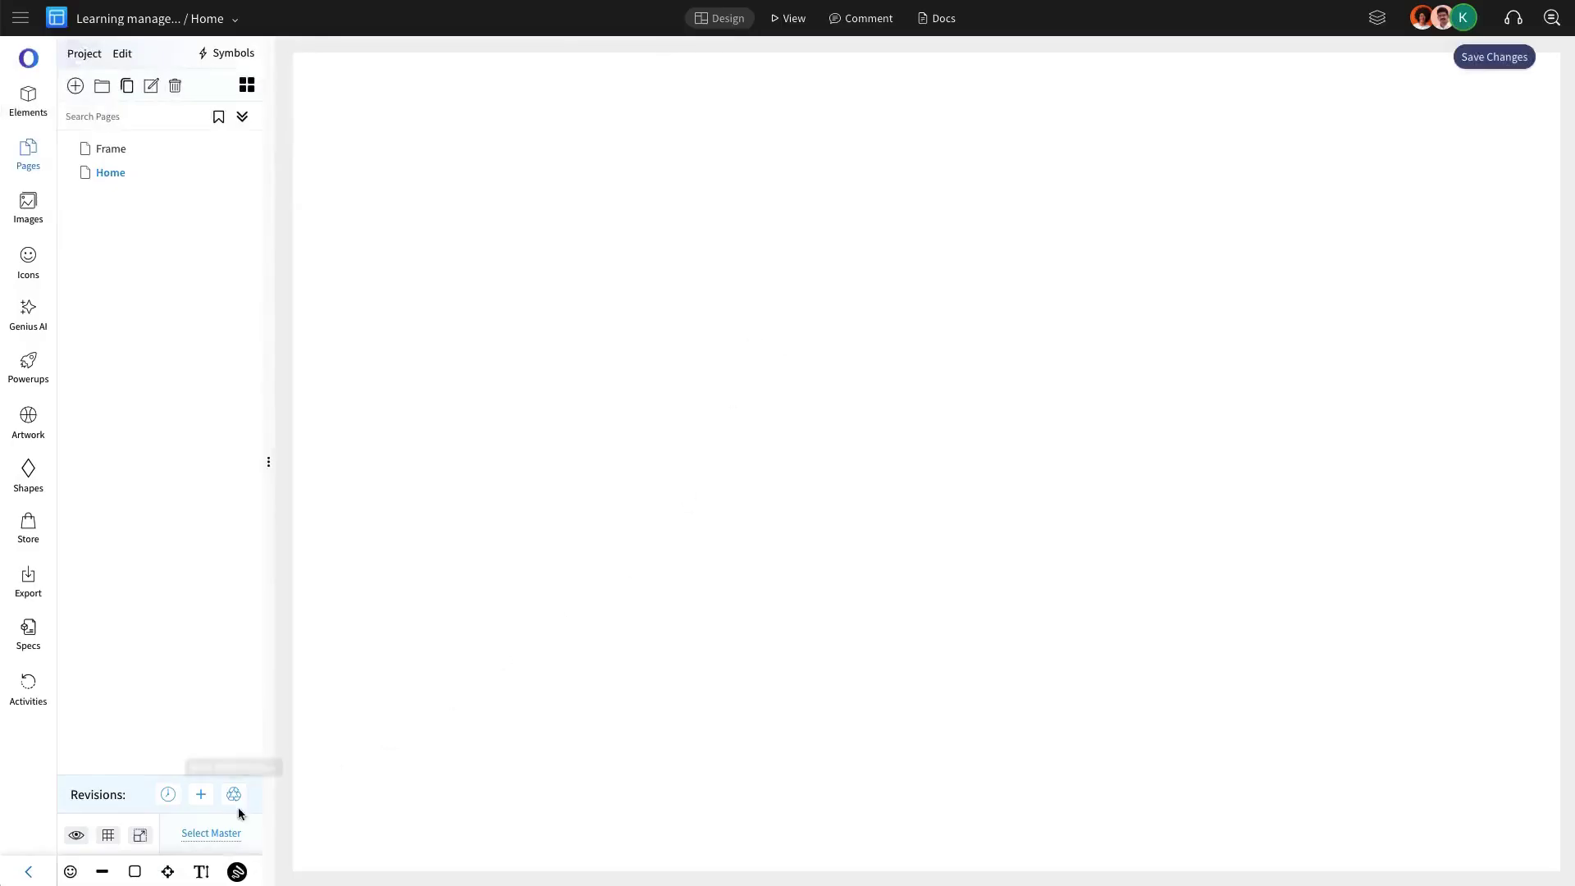
# Set the Frame page as the master page of the Home page.
pyautogui.click(211, 833)
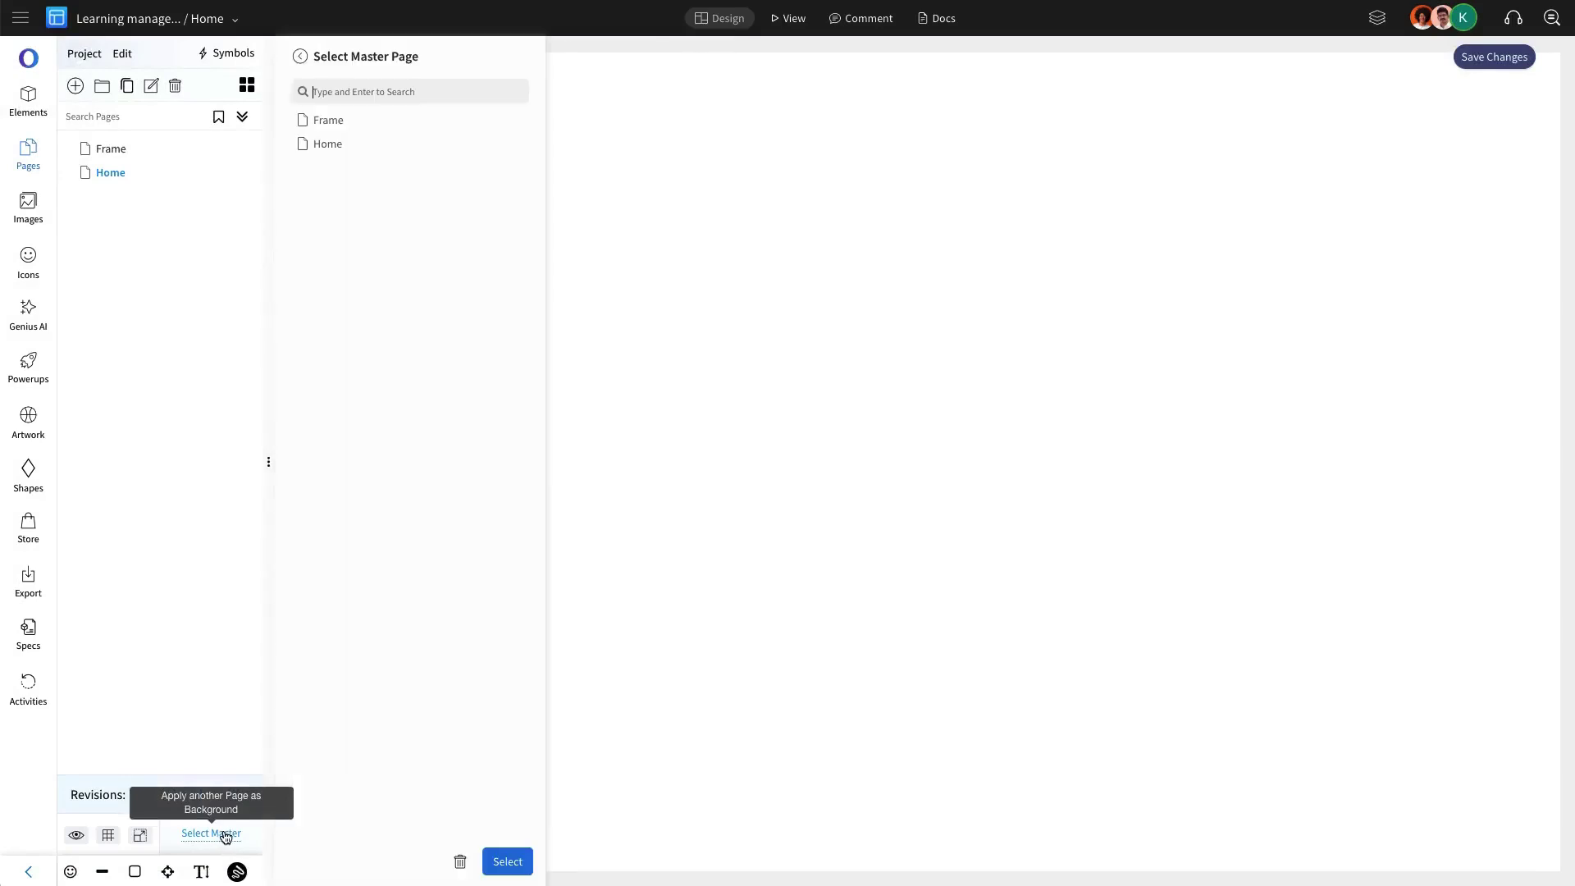
pyautogui.click(333, 121)
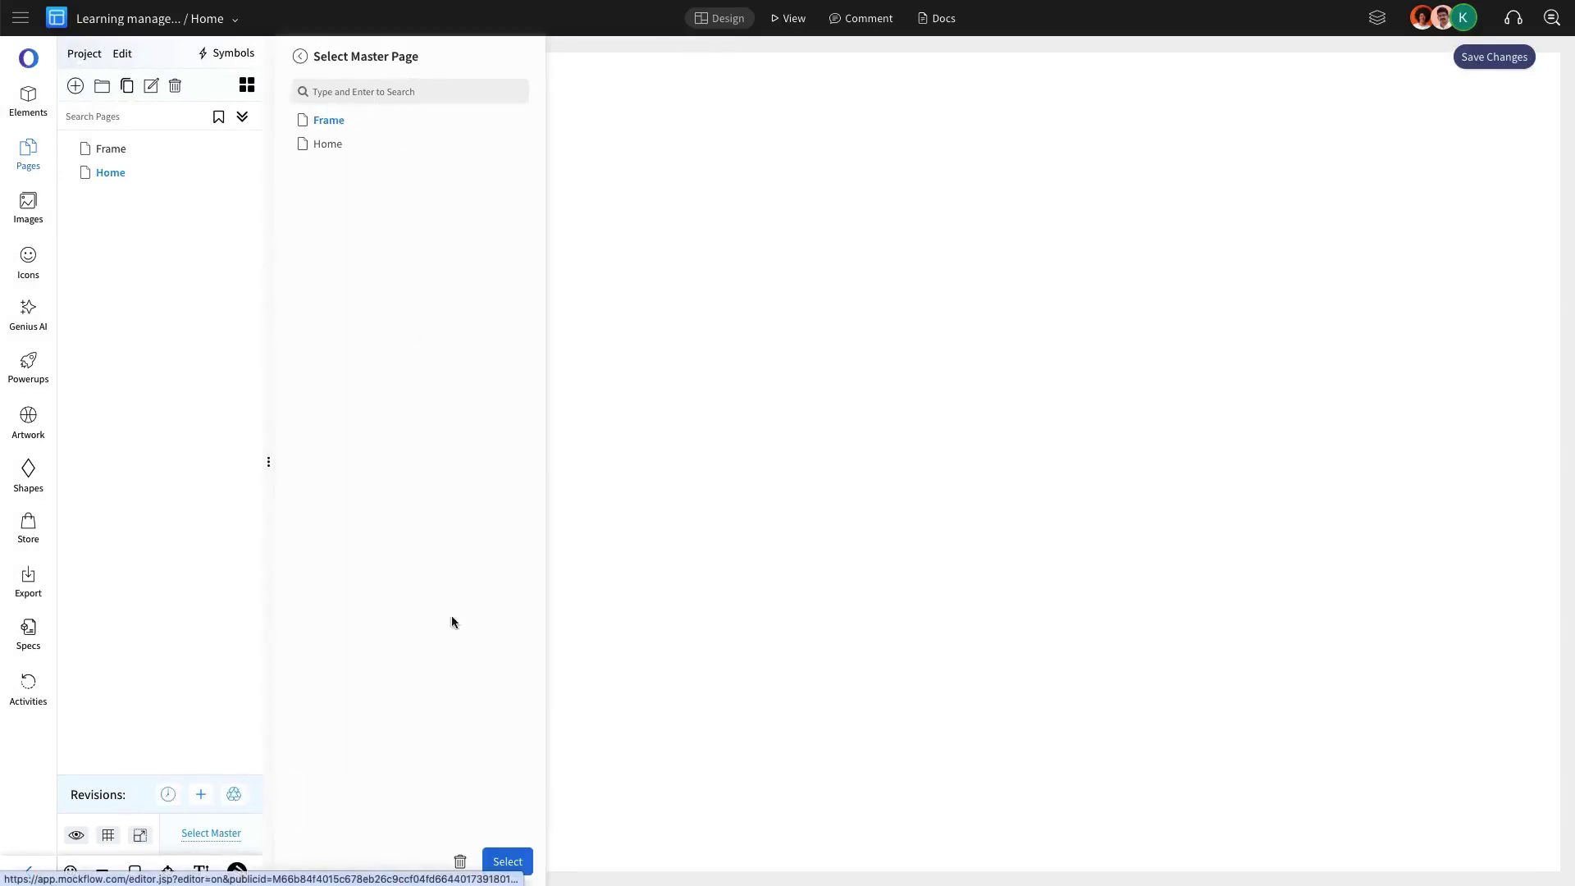
pyautogui.click(510, 862)
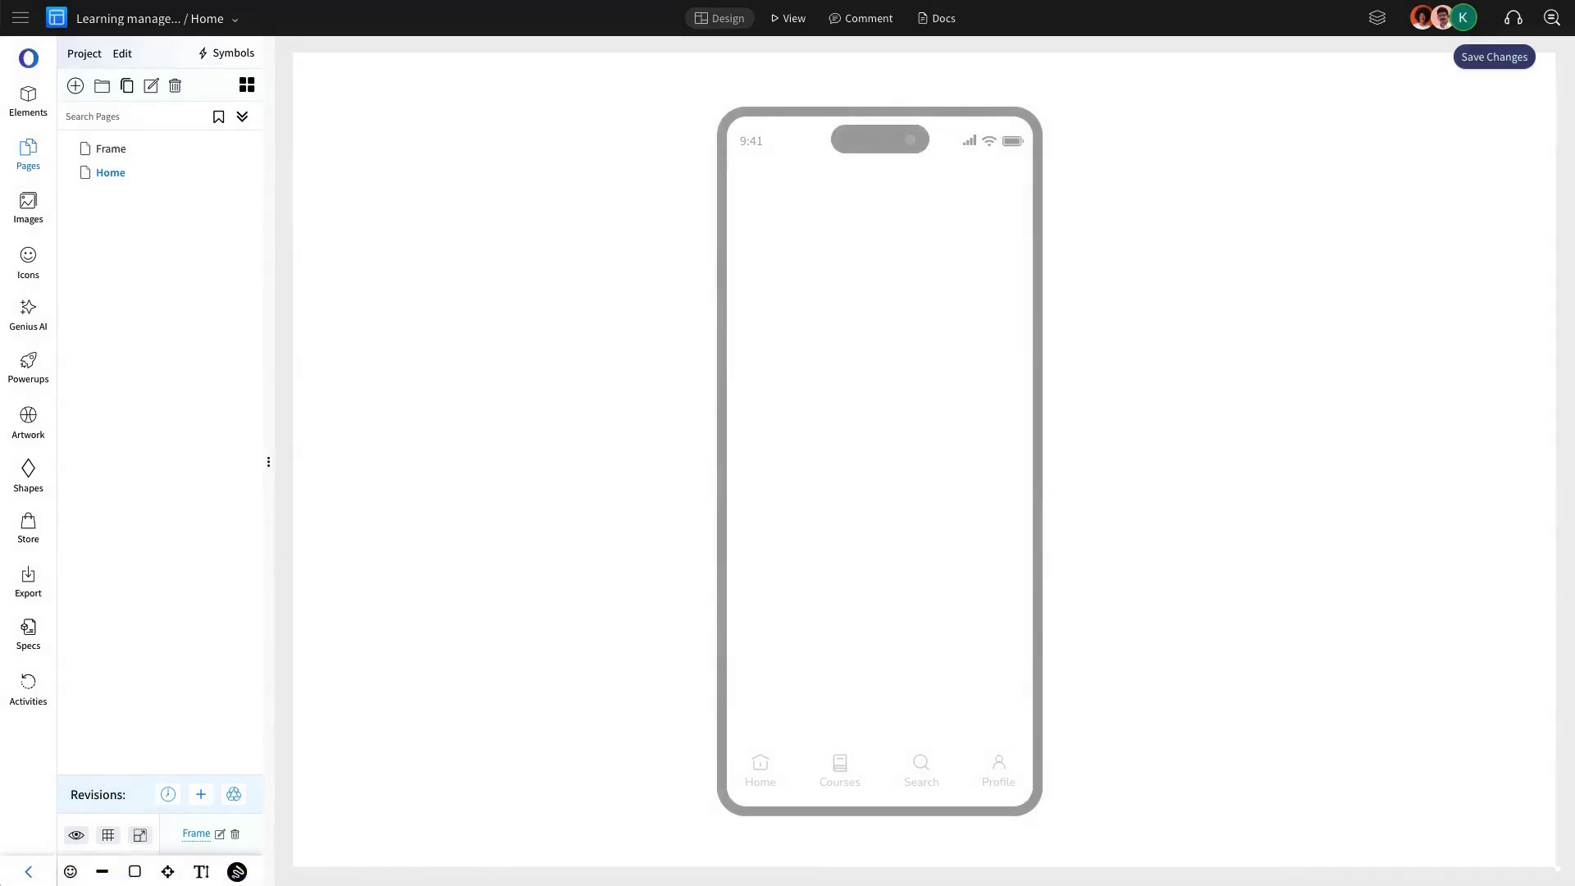
# Add the Top navigation component to the Home page, just below the phone's status bar.
pyautogui.click(24, 98)
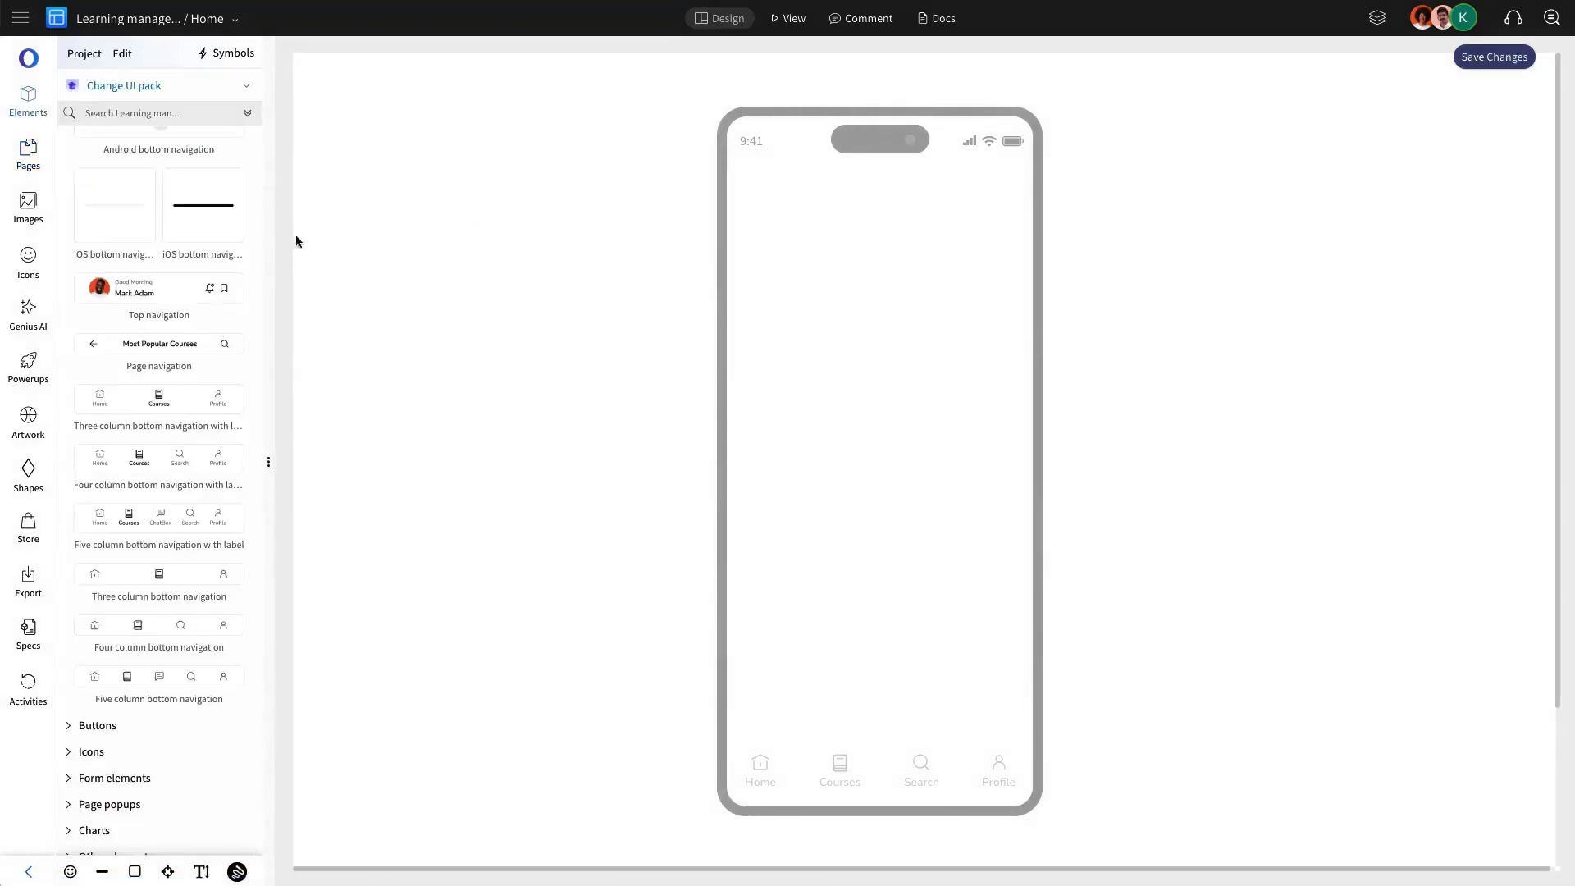
pyautogui.scroll(1, 178, 290)
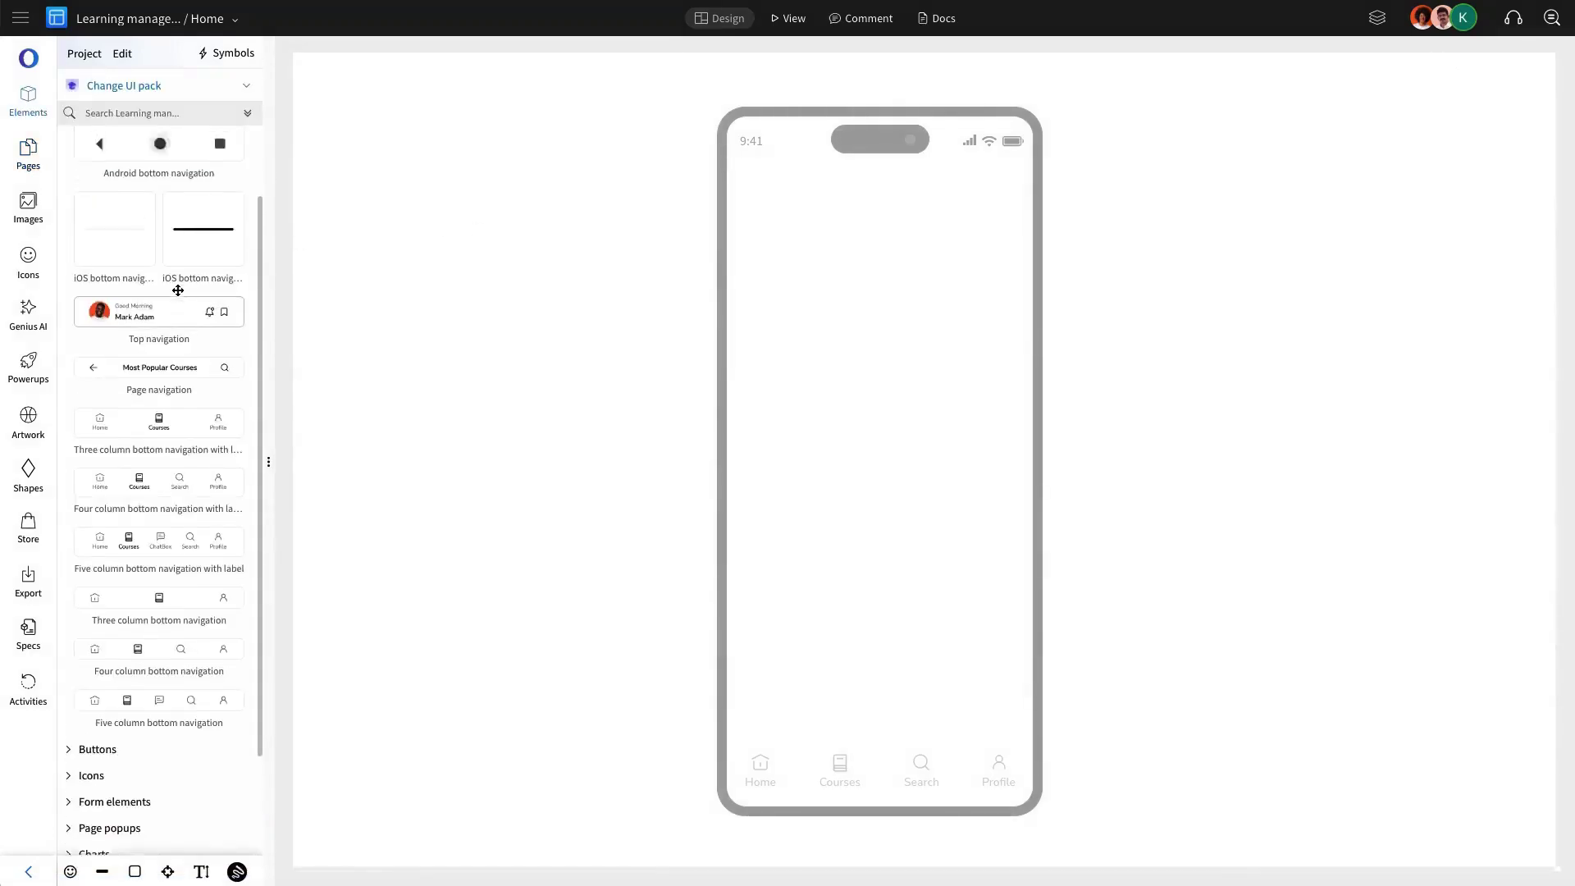
pyautogui.scroll(2, 178, 290)
pyautogui.moveTo(173, 356); pyautogui.dragTo(689, 235)
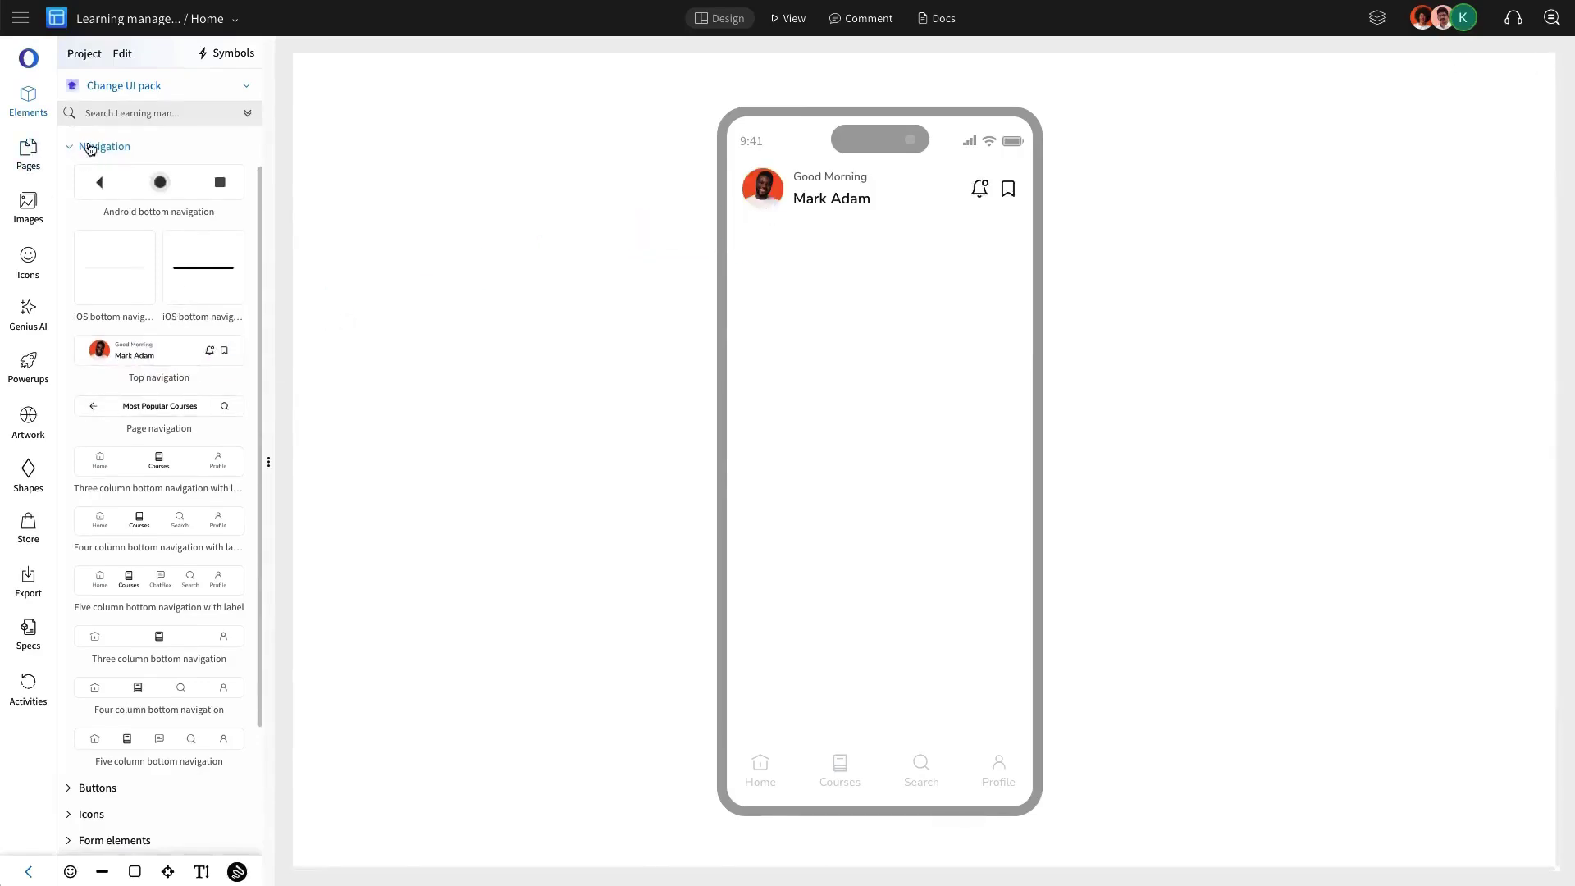
# Place the Course overview card from the pack's other elements below the top navigation, centred in the phone frame.
pyautogui.click(91, 148)
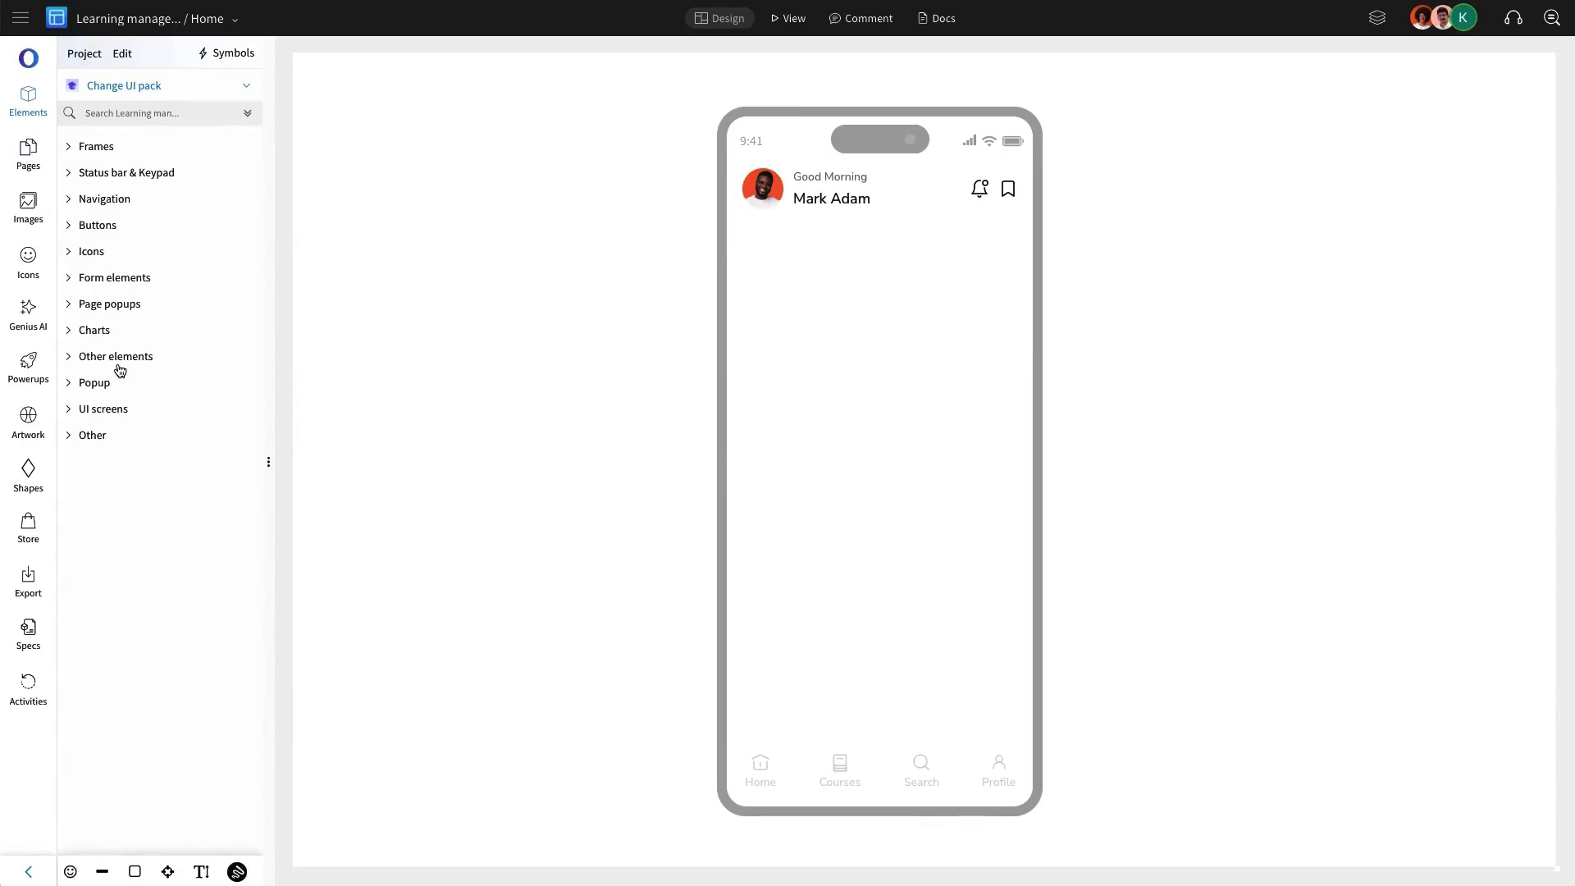
pyautogui.click(120, 366)
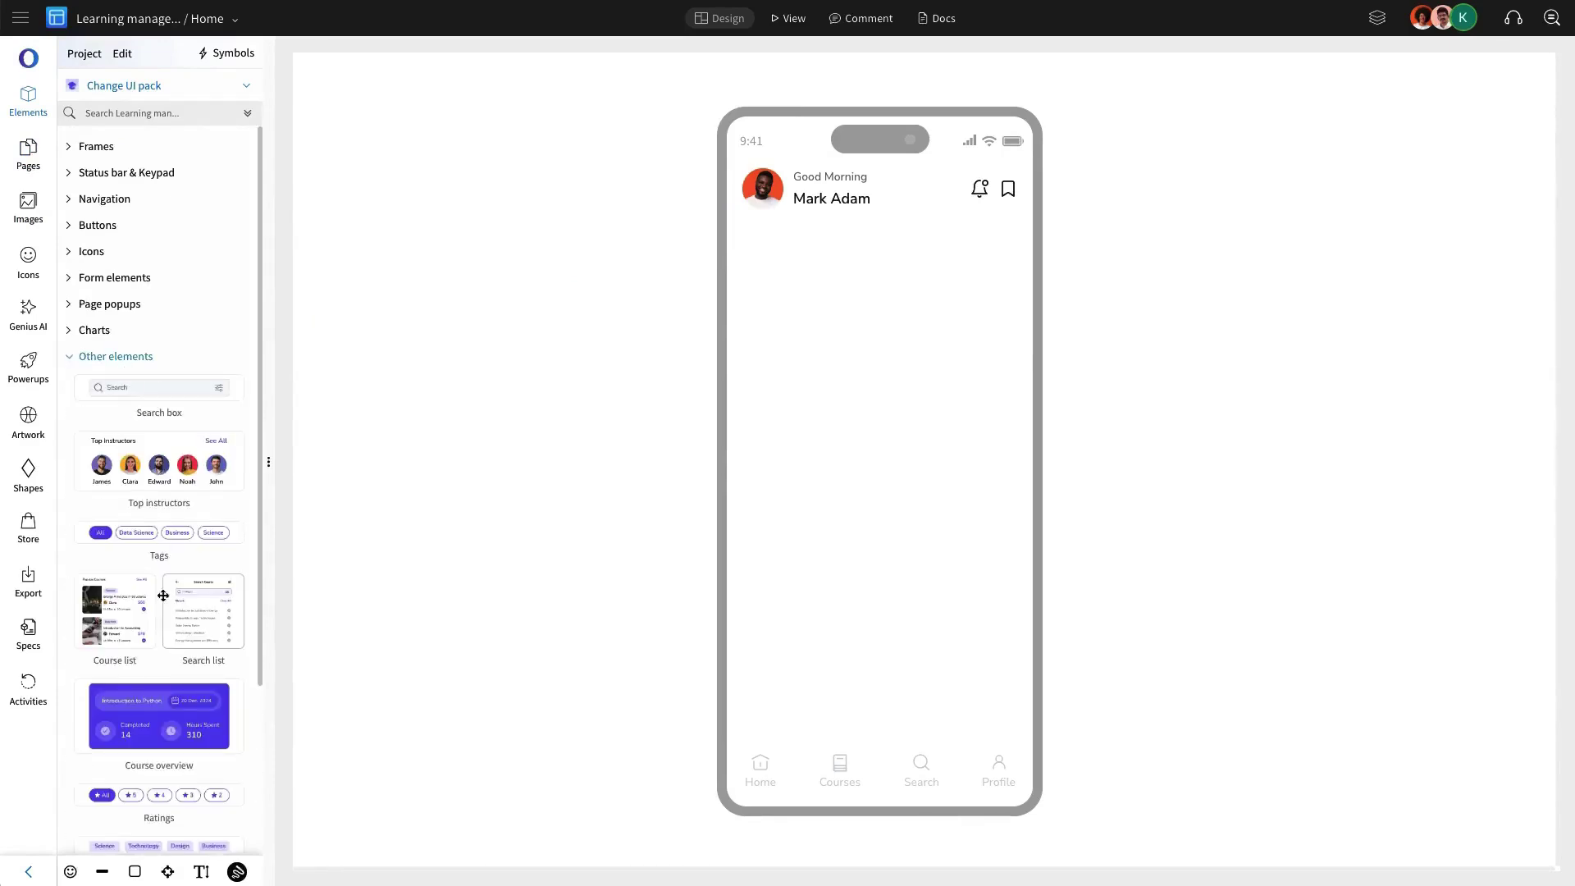
pyautogui.moveTo(165, 683); pyautogui.dragTo(825, 291)
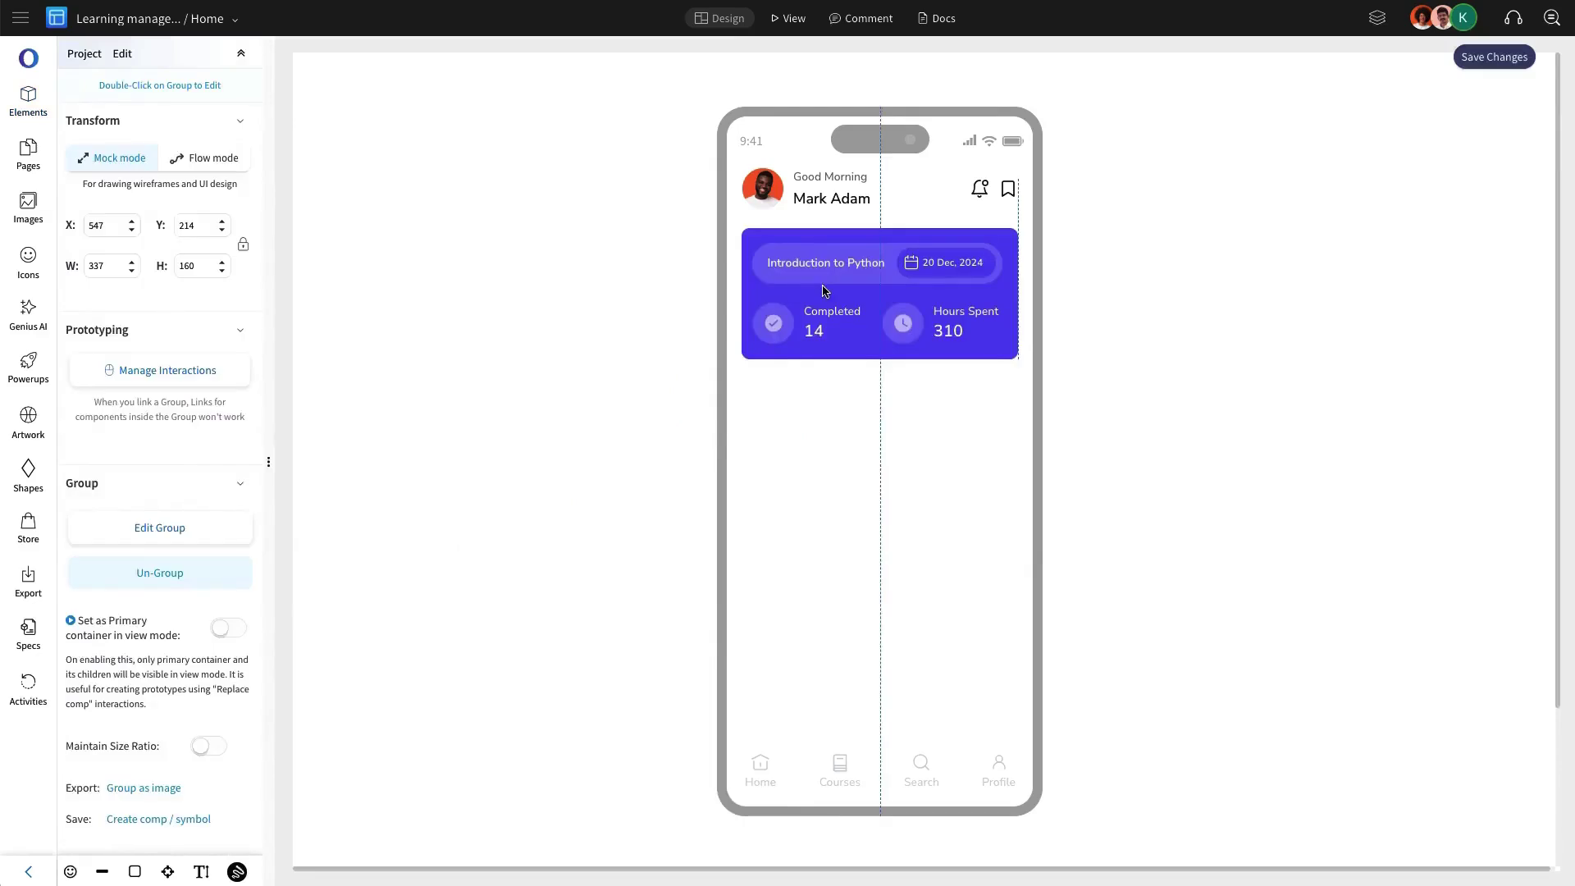
# Add the Tags component below the Course overview card, lined up with the card's left edge.
pyautogui.press('Escape')
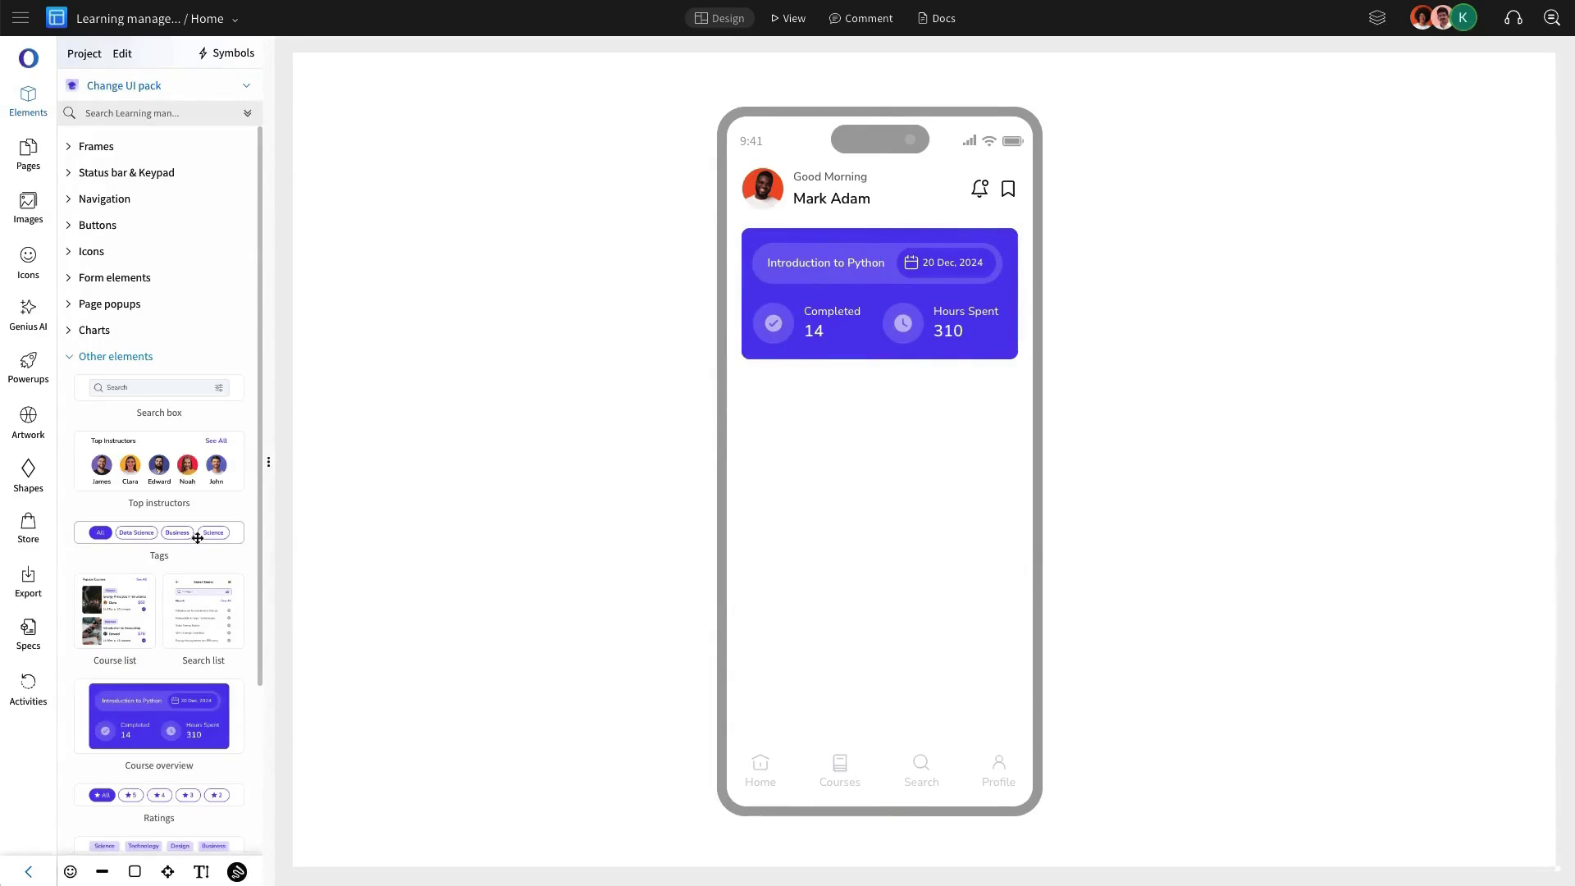
pyautogui.moveTo(198, 537); pyautogui.dragTo(903, 443)
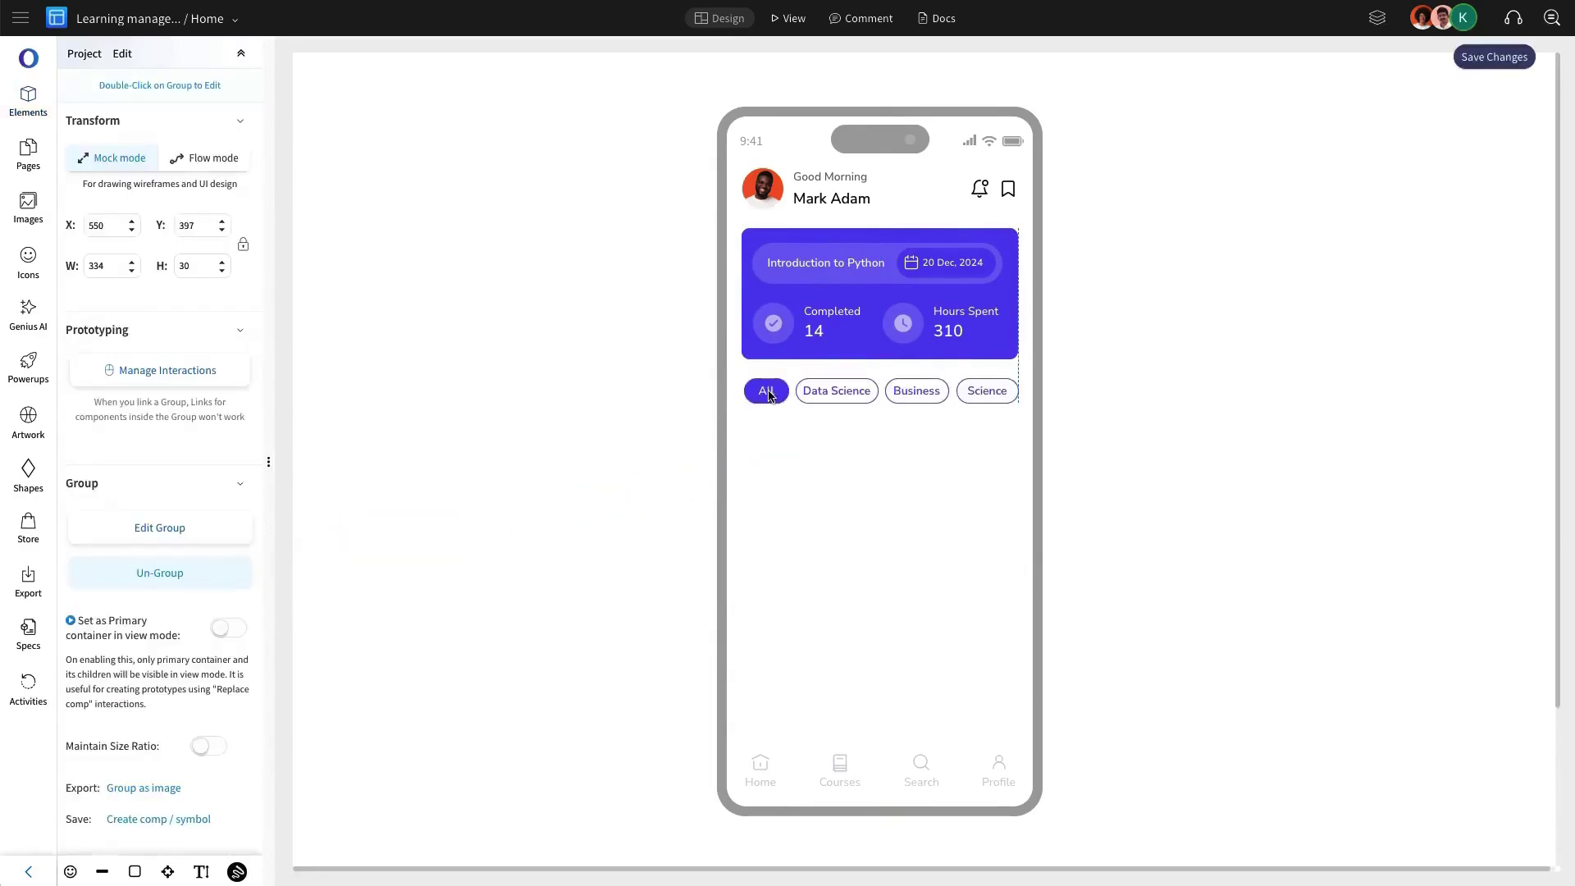
pyautogui.moveTo(769, 395); pyautogui.dragTo(767, 393)
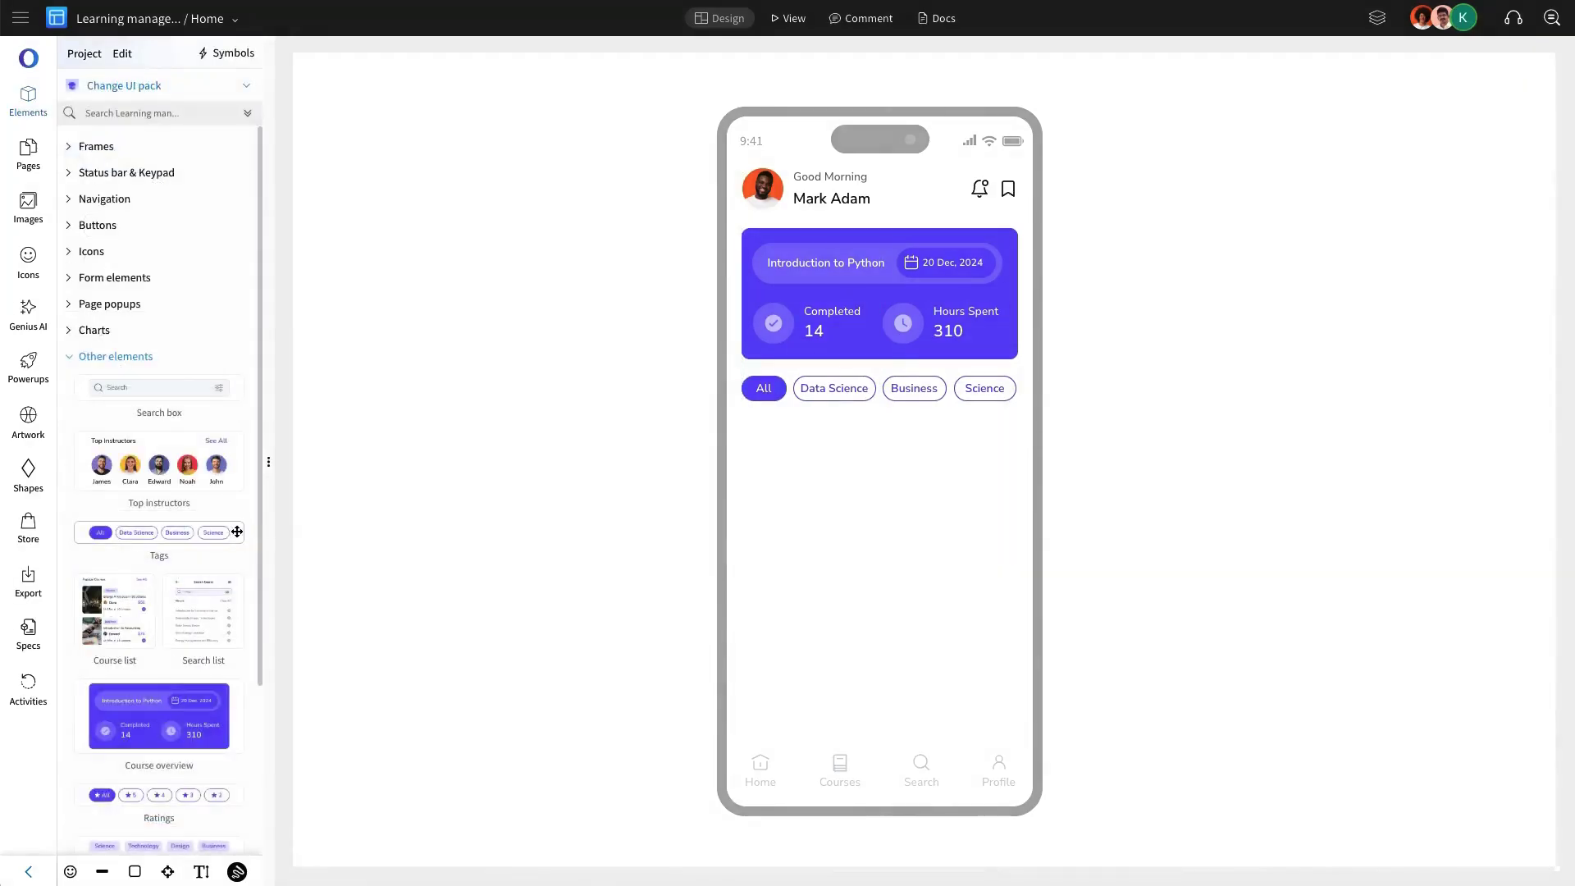
# Place the Course list component below the tags and shift the tags row slightly down to balance the spacing.
pyautogui.scroll(-2, 237, 532)
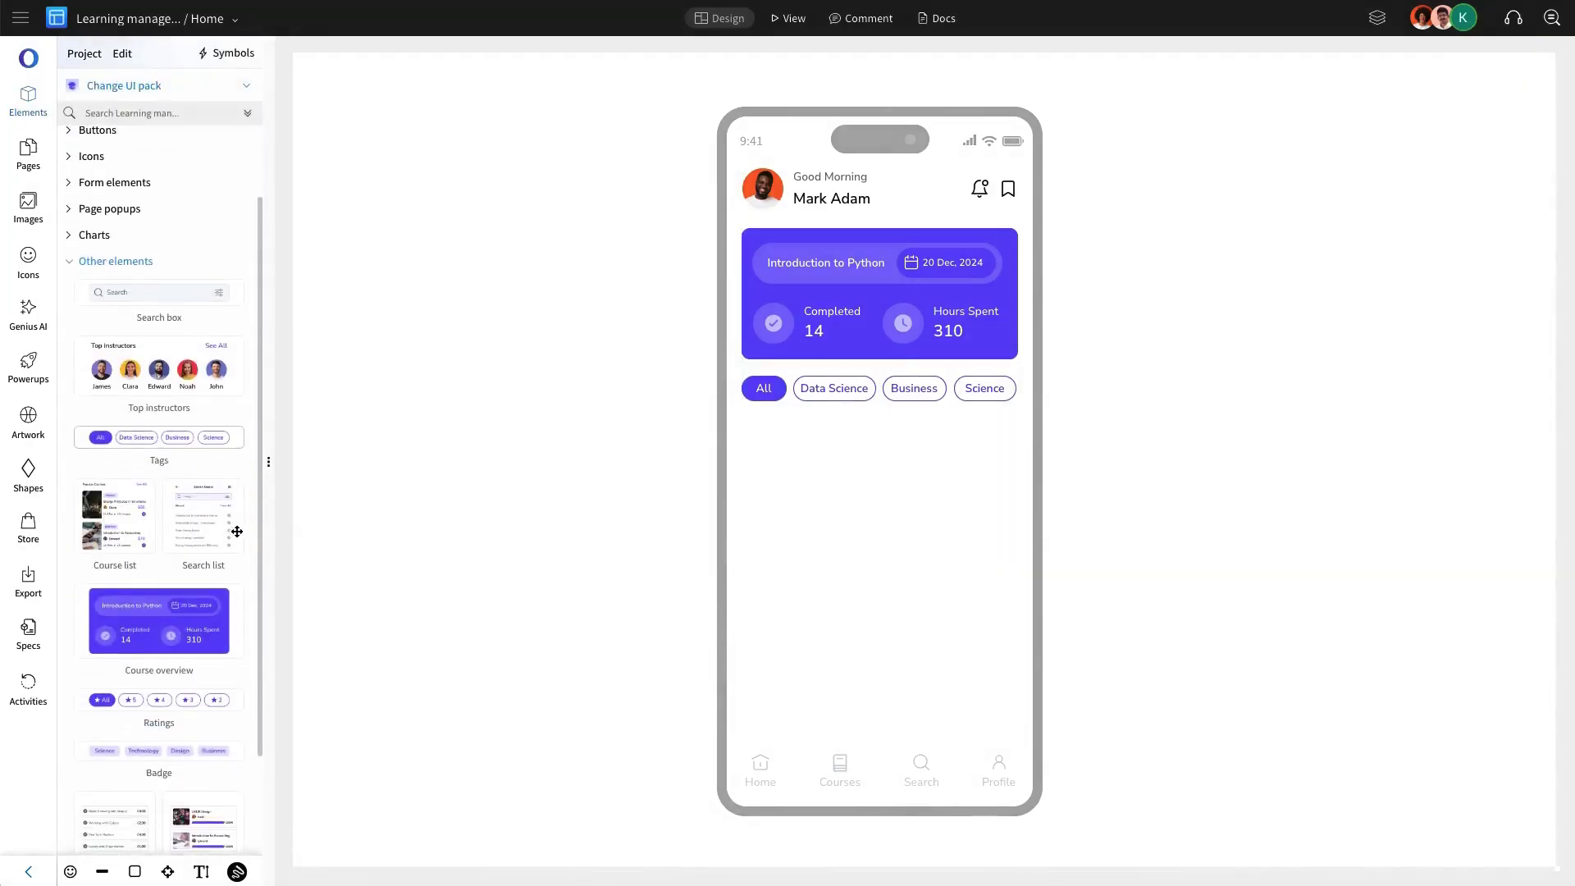
pyautogui.moveTo(113, 523)
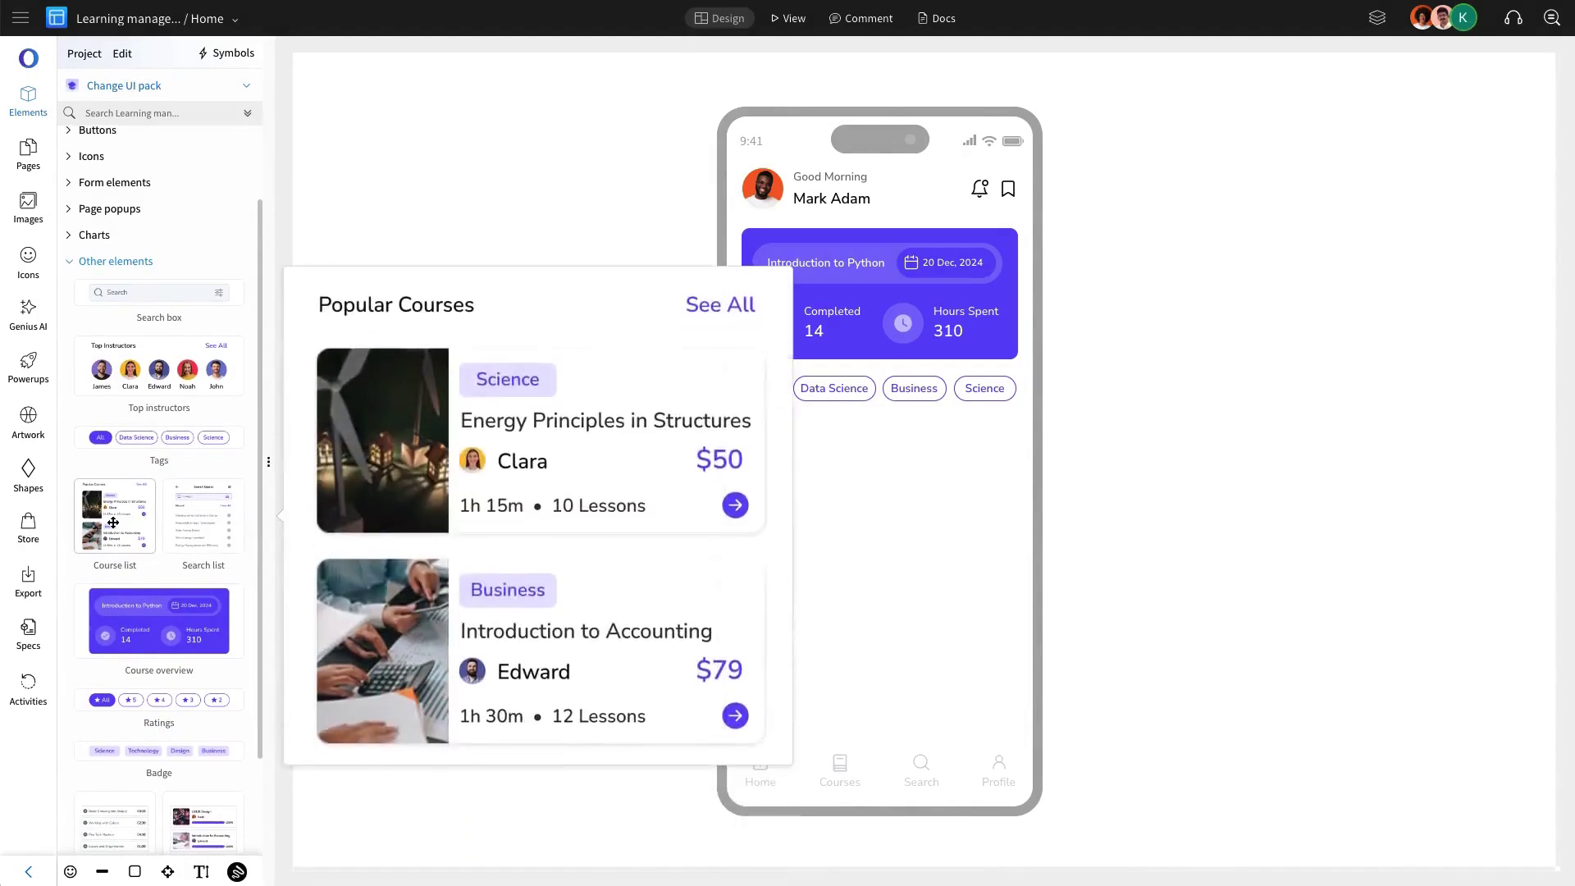
pyautogui.moveTo(119, 523); pyautogui.dragTo(803, 490)
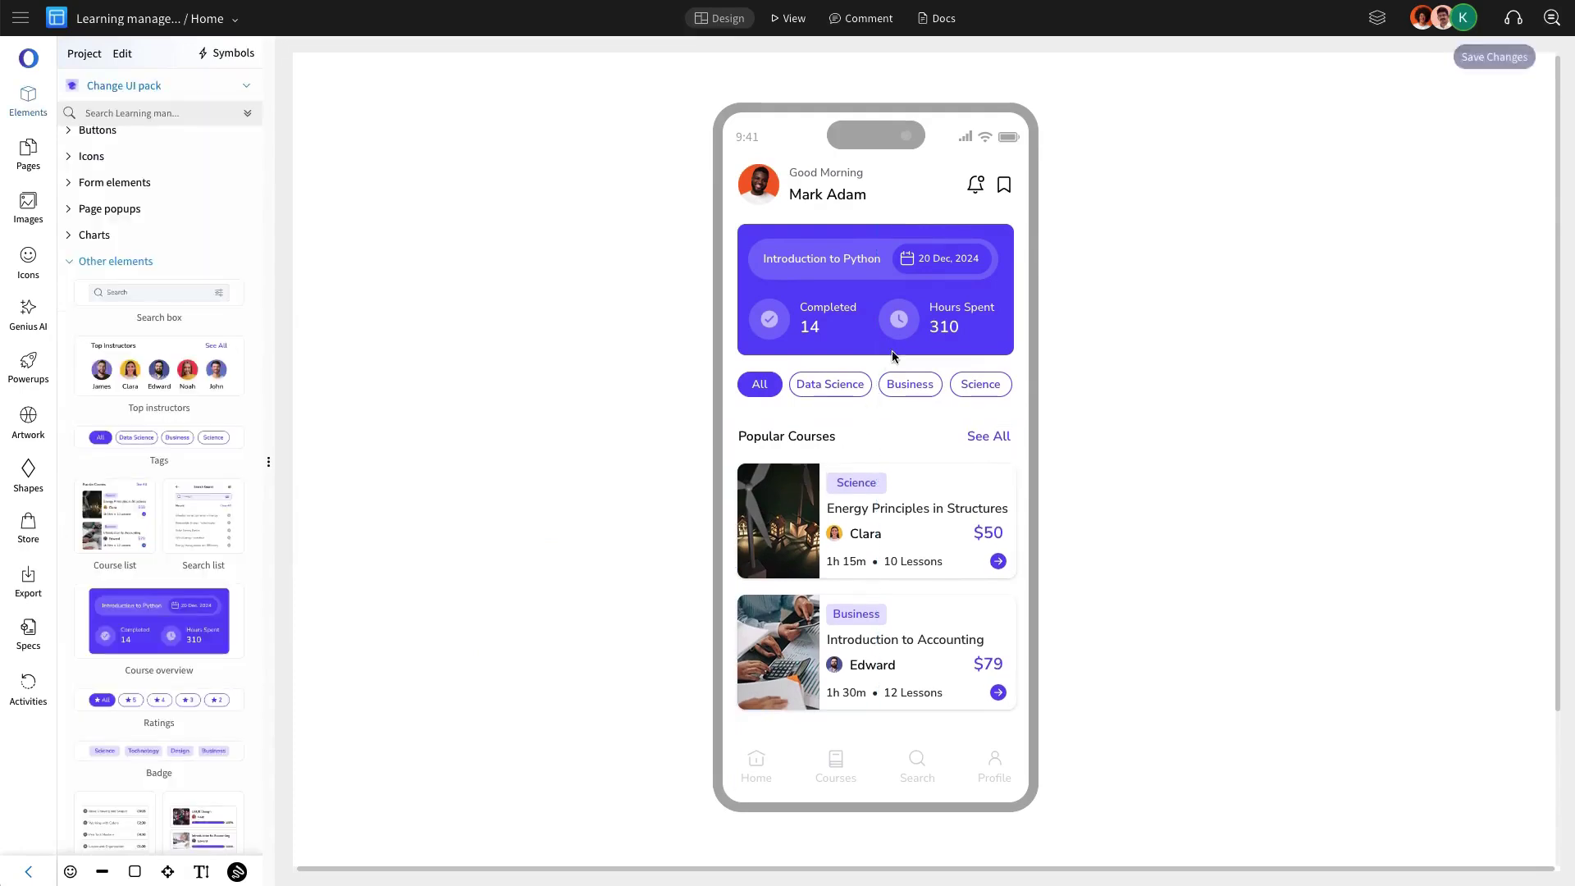
pyautogui.click(900, 394)
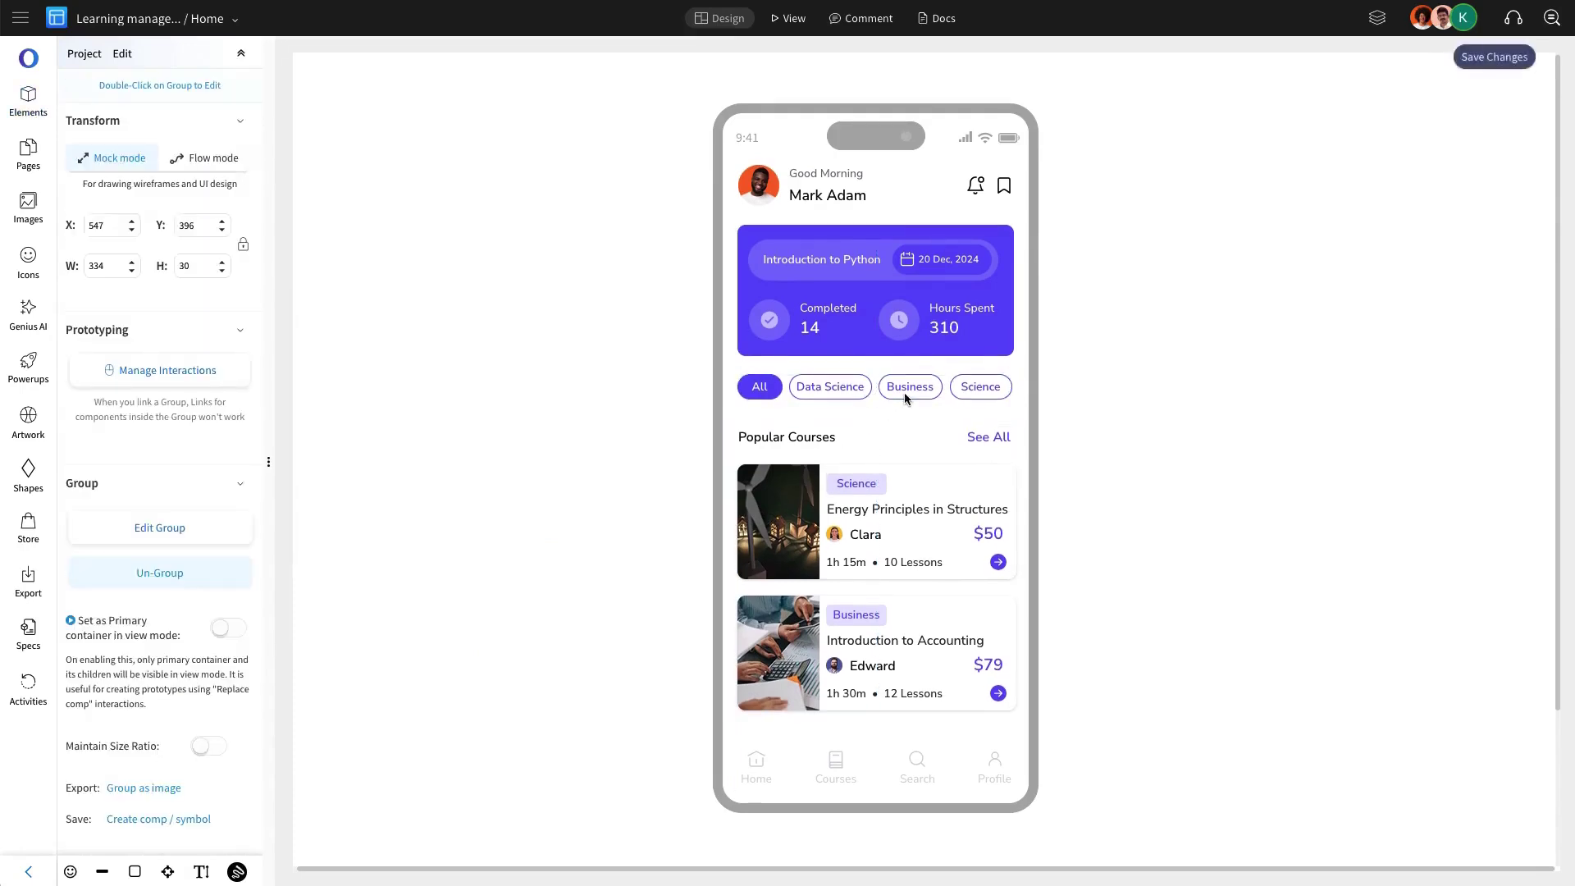
pyautogui.click(1131, 358)
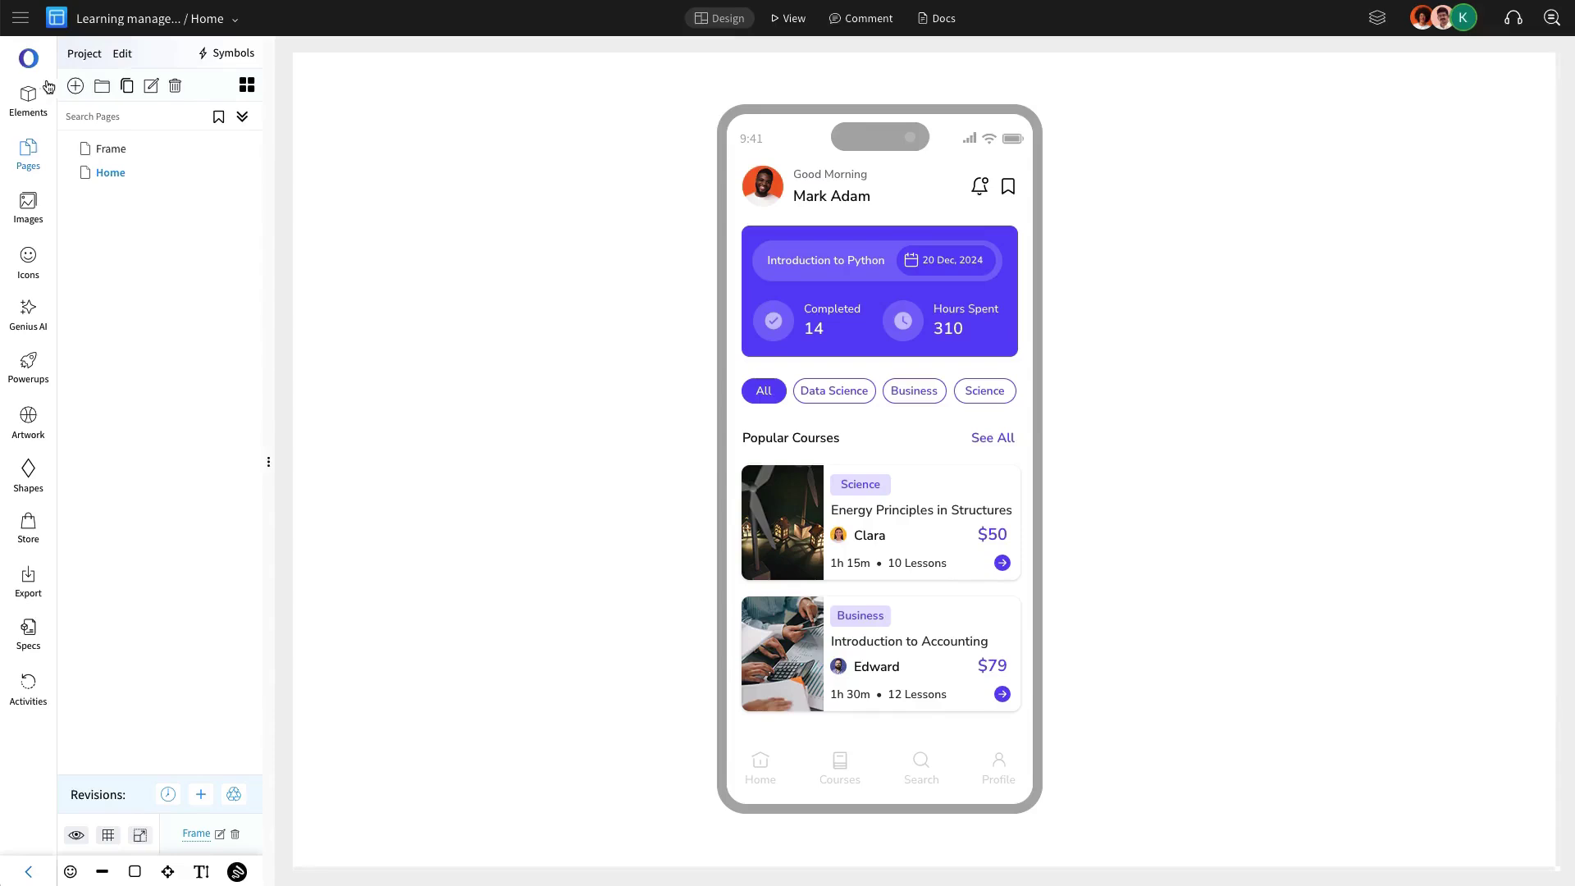
# Add a third page named My course and set the Frame page as its master.
pyautogui.click(75, 86)
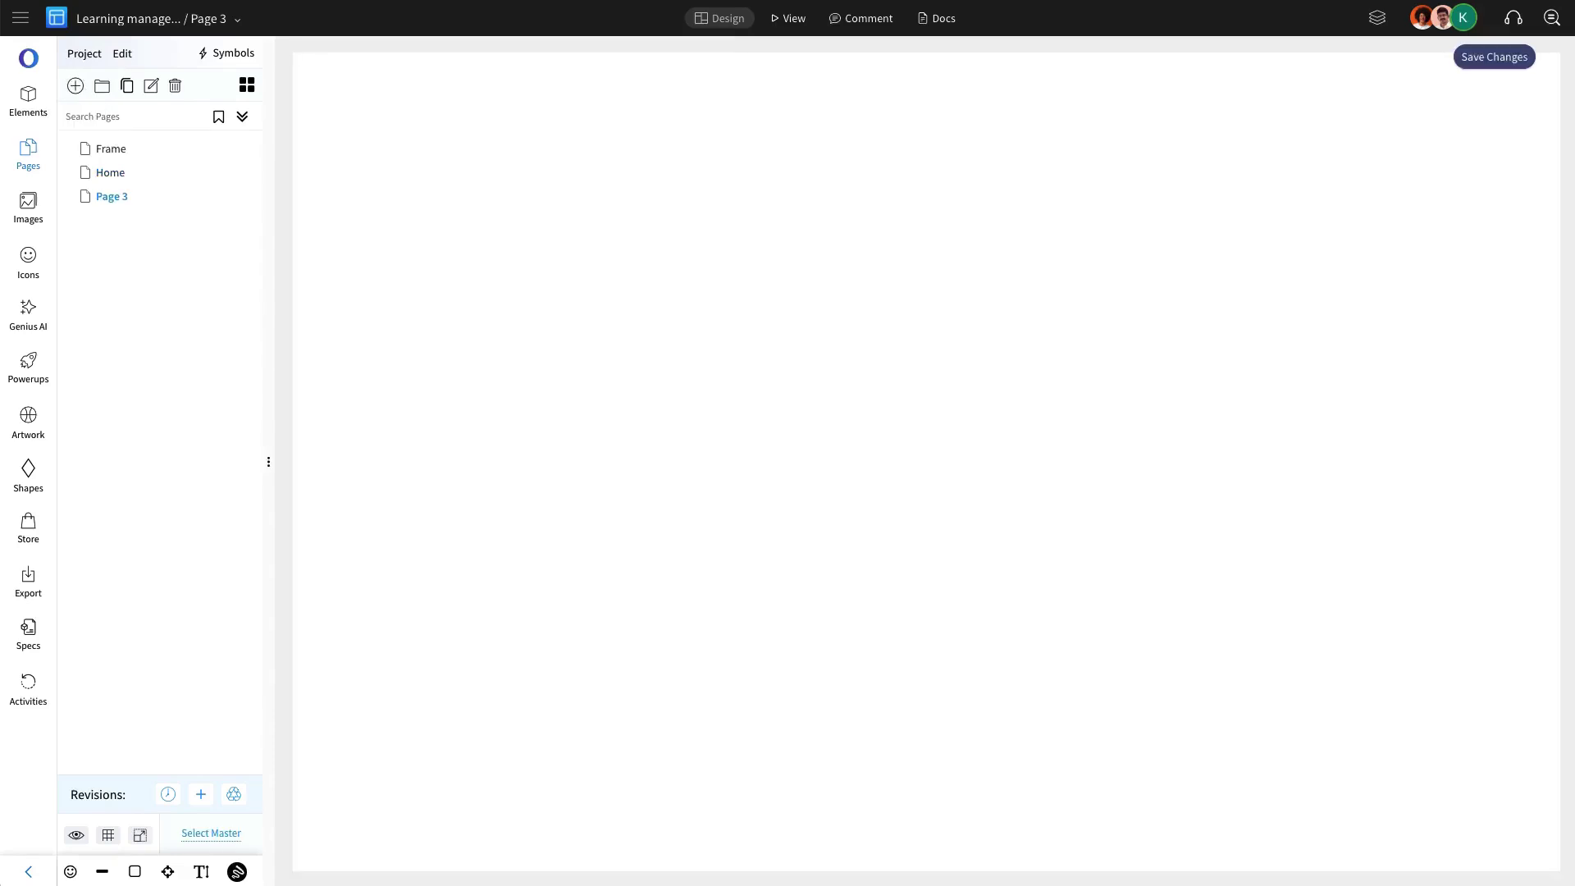
pyautogui.click(144, 196)
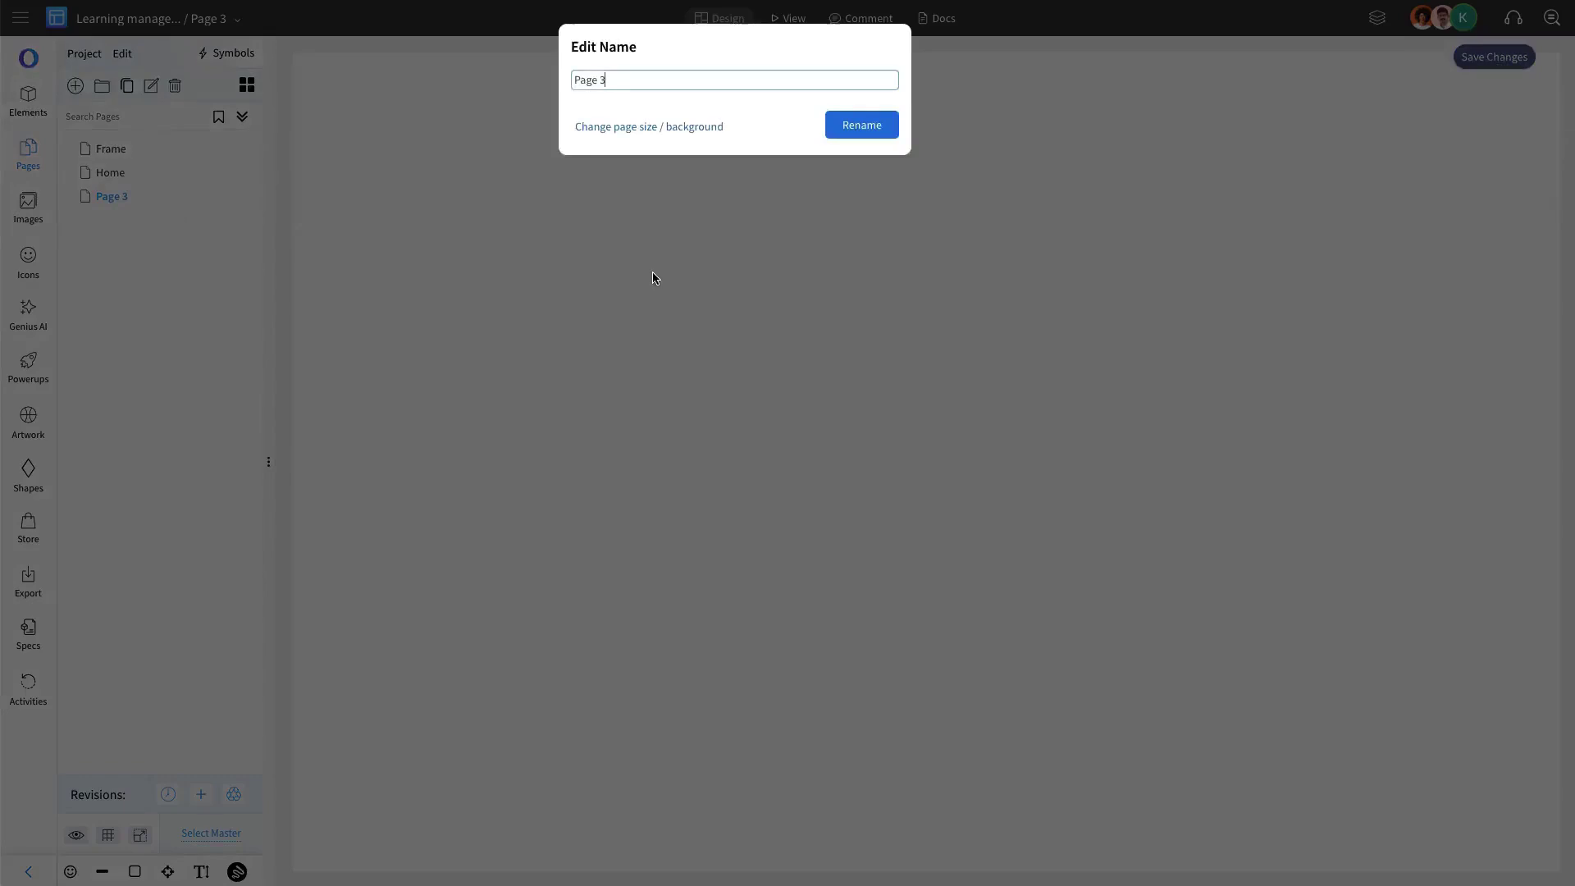
pyautogui.write('My course')
pyautogui.press('Return')
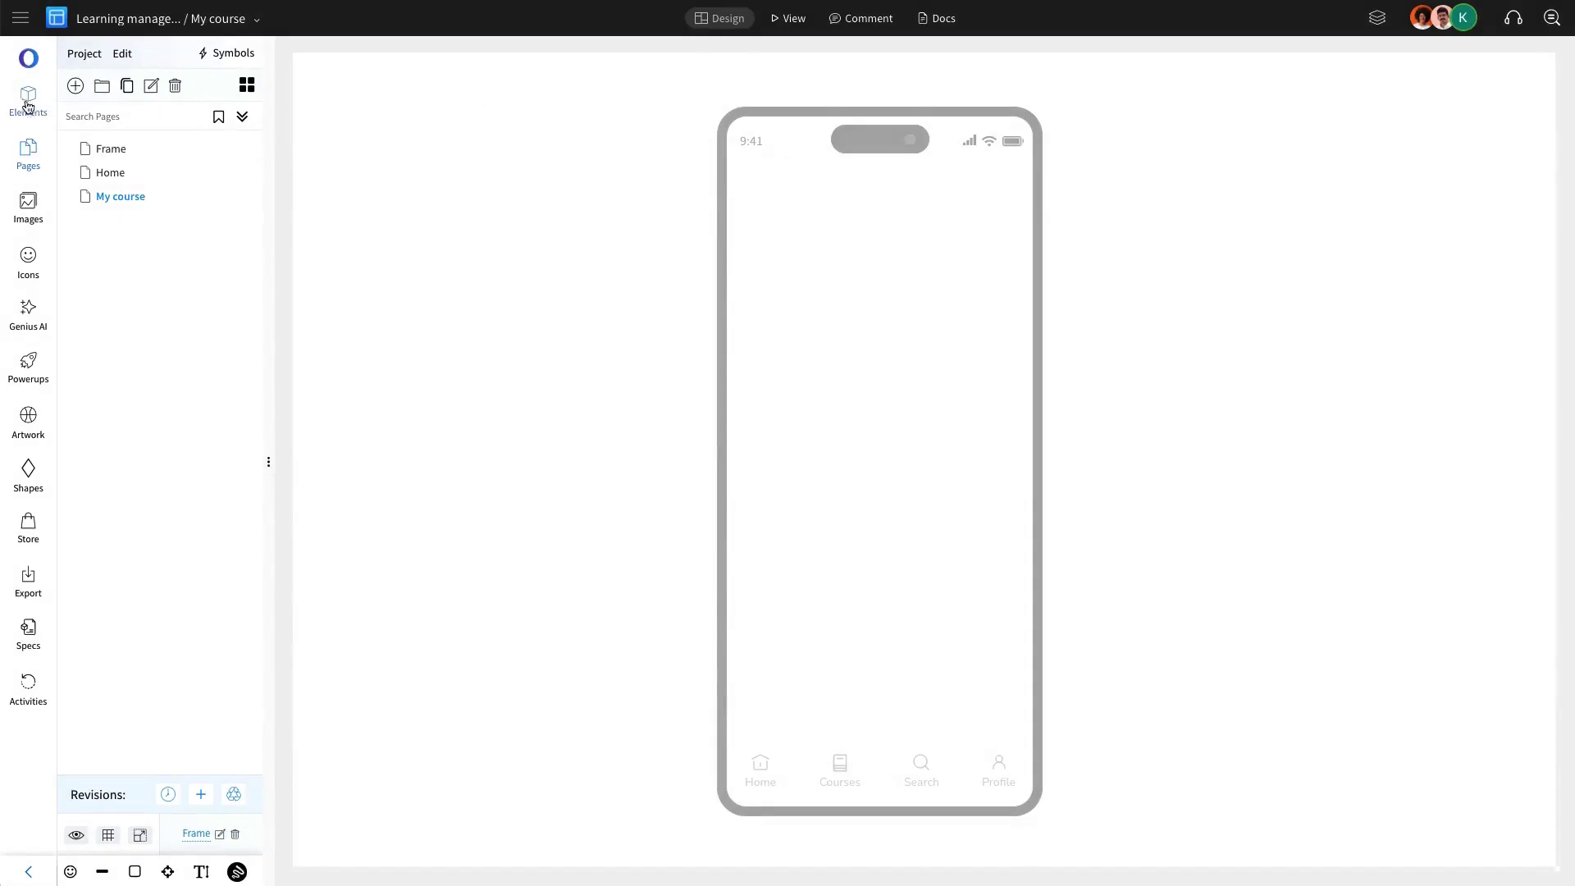
# Add the Page navigation component to the My course page, just below the phone's status bar.
pyautogui.click(27, 100)
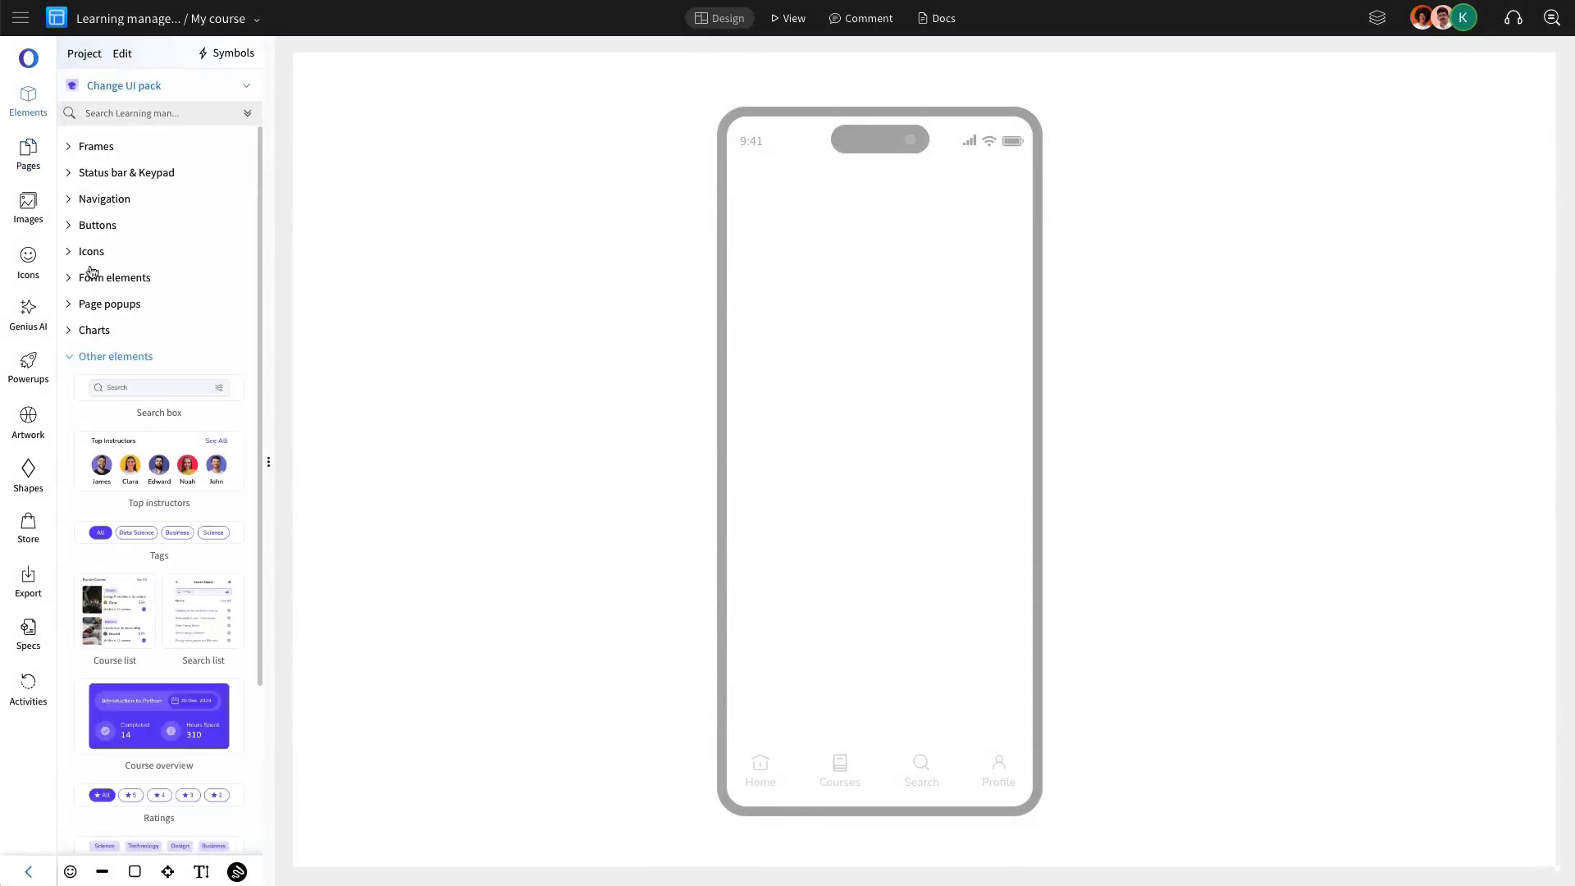
pyautogui.click(92, 358)
pyautogui.click(111, 199)
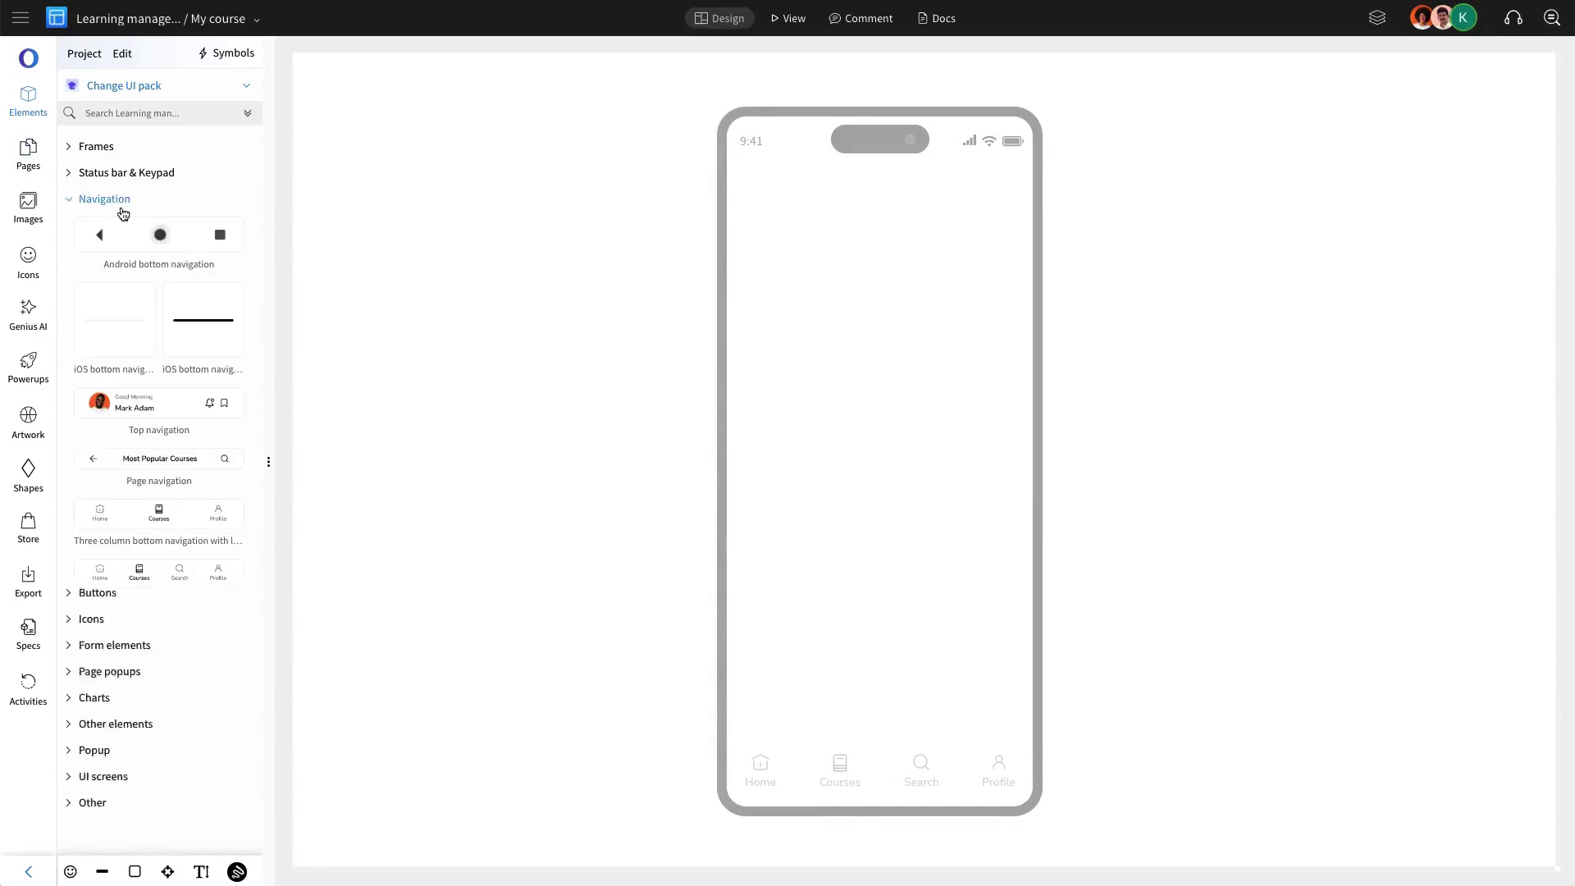
pyautogui.moveTo(155, 476); pyautogui.dragTo(826, 362)
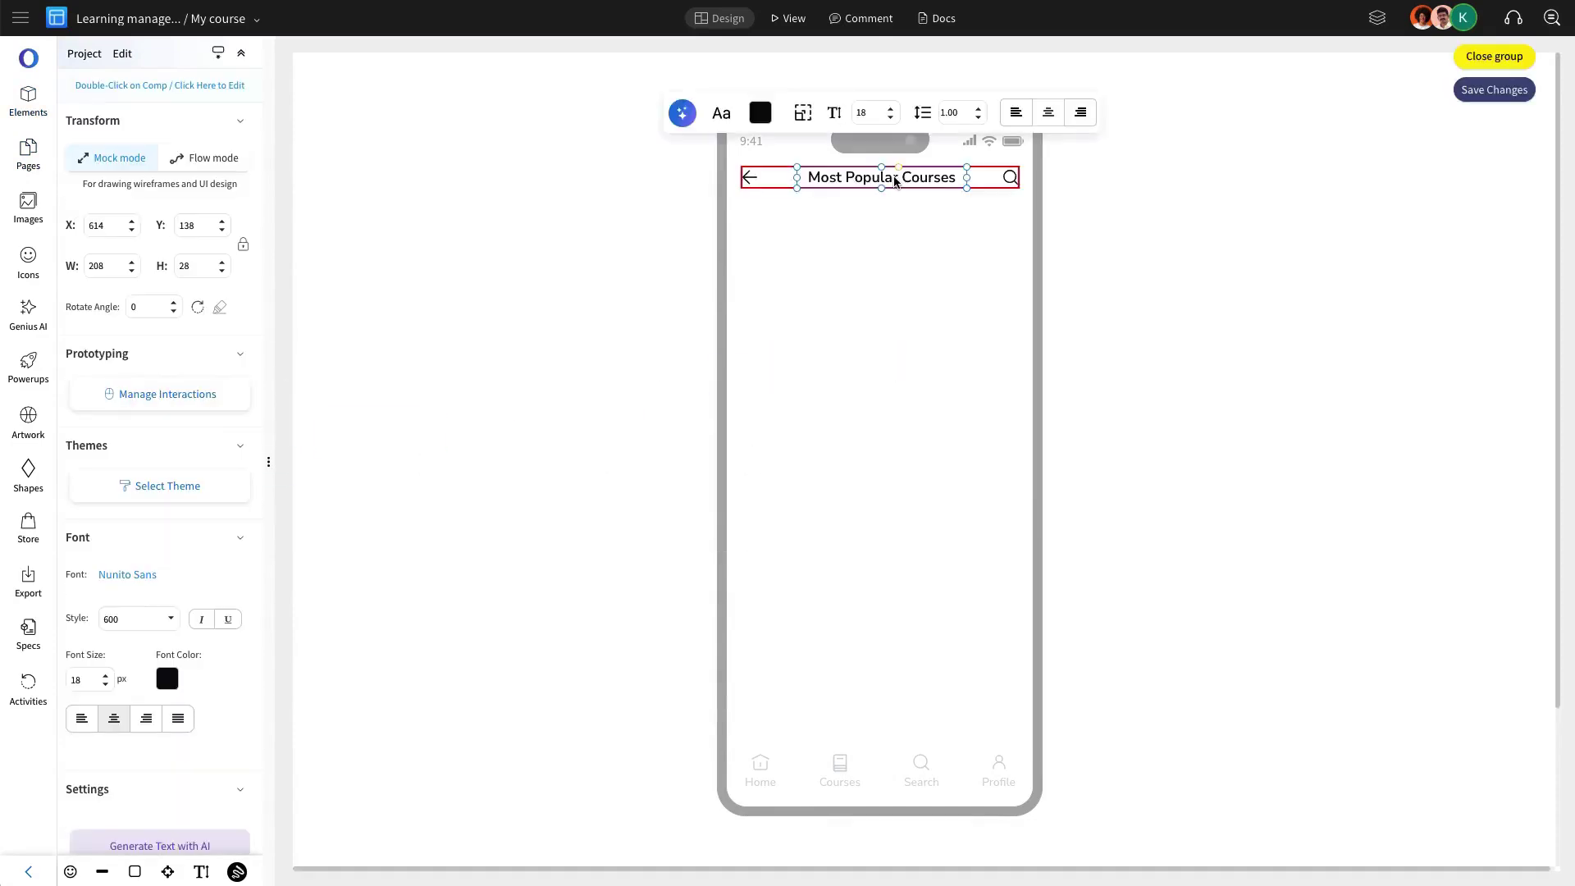
# Change the page navigation title to "My Courses".
pyautogui.doubleClick(901, 178)
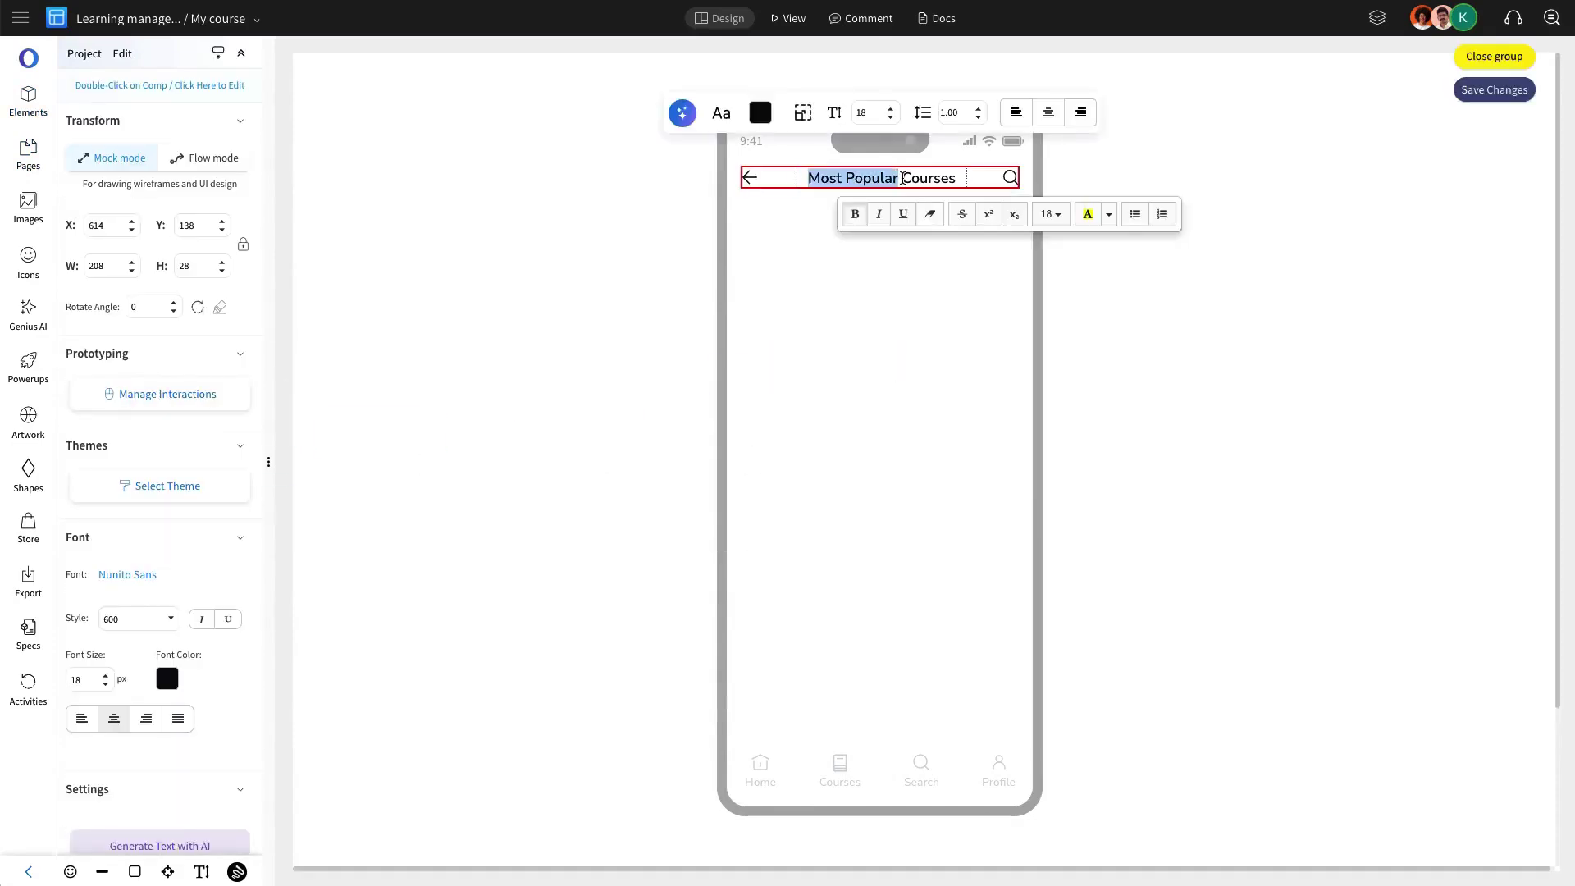
pyautogui.write('My')
pyautogui.press('Escape')
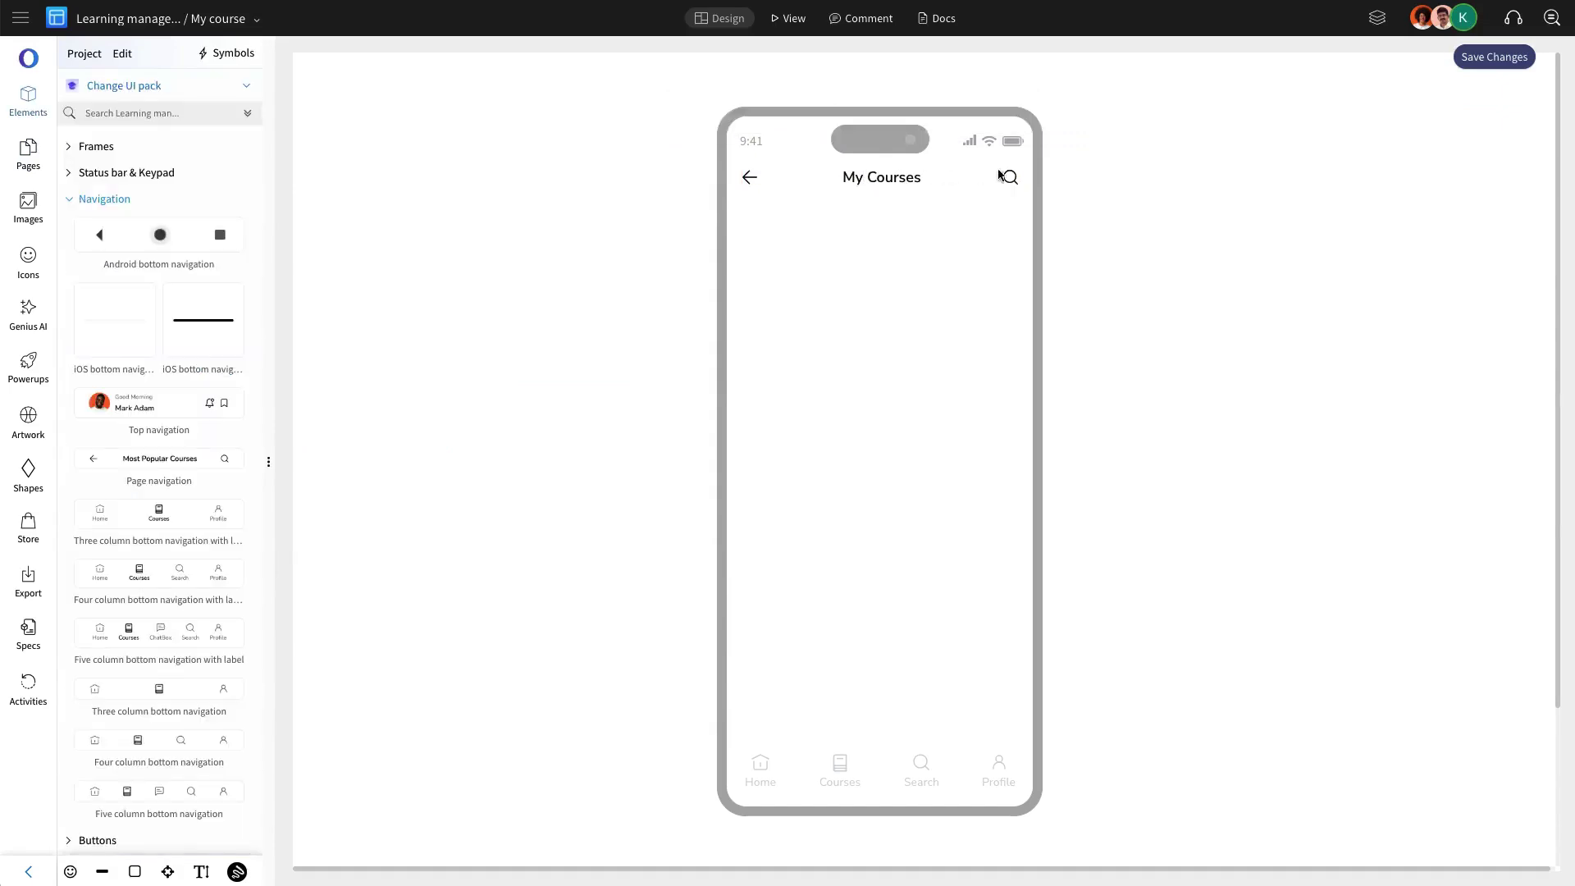
pyautogui.doubleClick(908, 182)
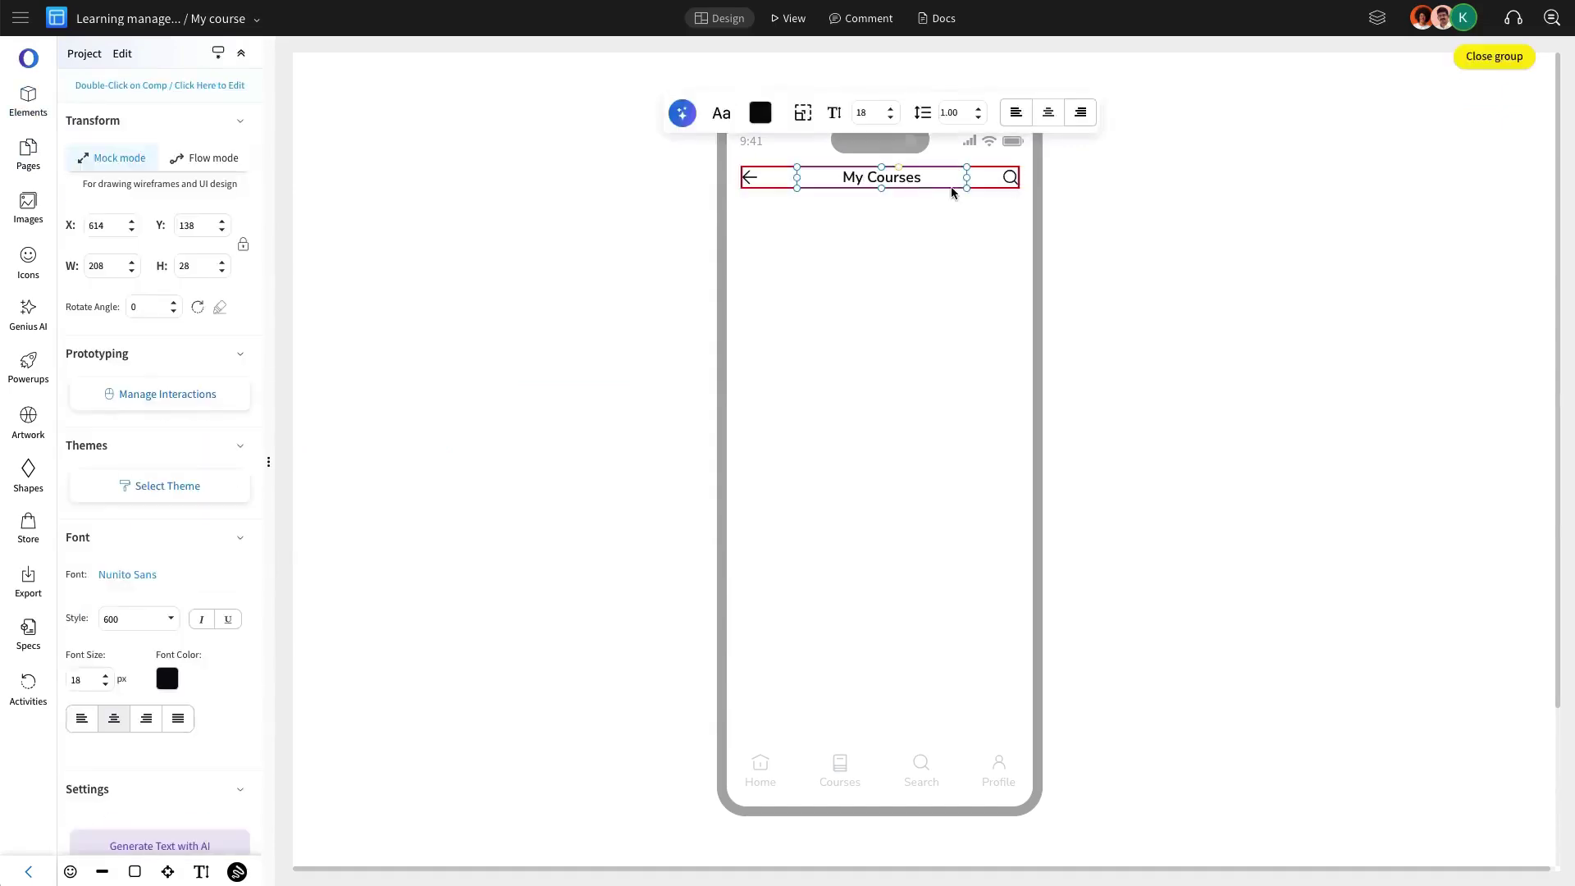
pyautogui.press('Escape')
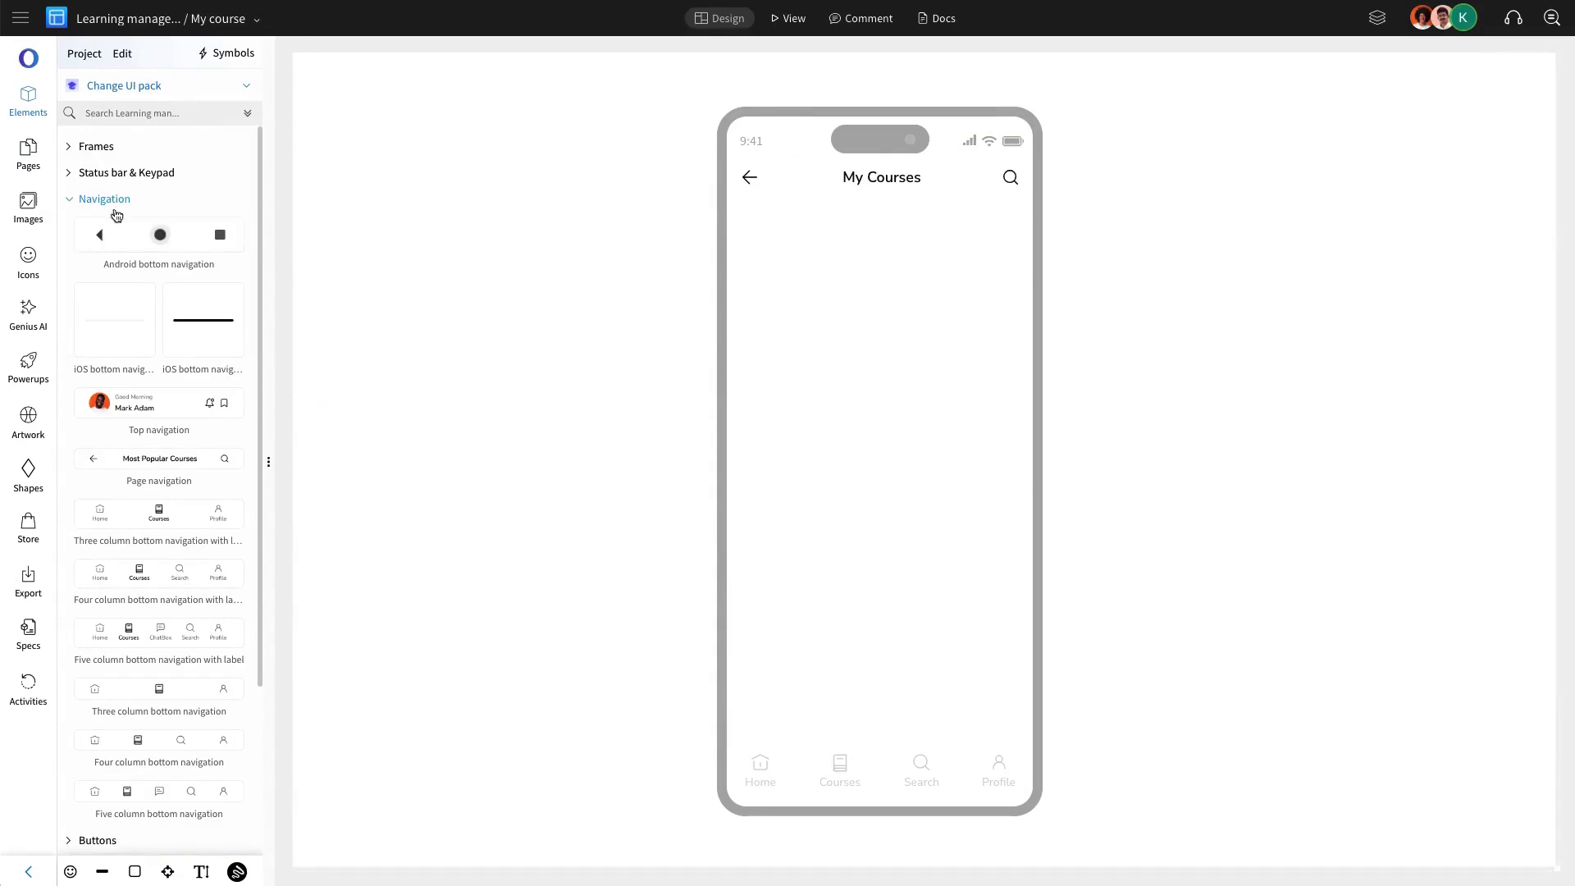
# Place the Course completed component below the page navigation and ungroup it into separate course cards.
pyautogui.click(82, 199)
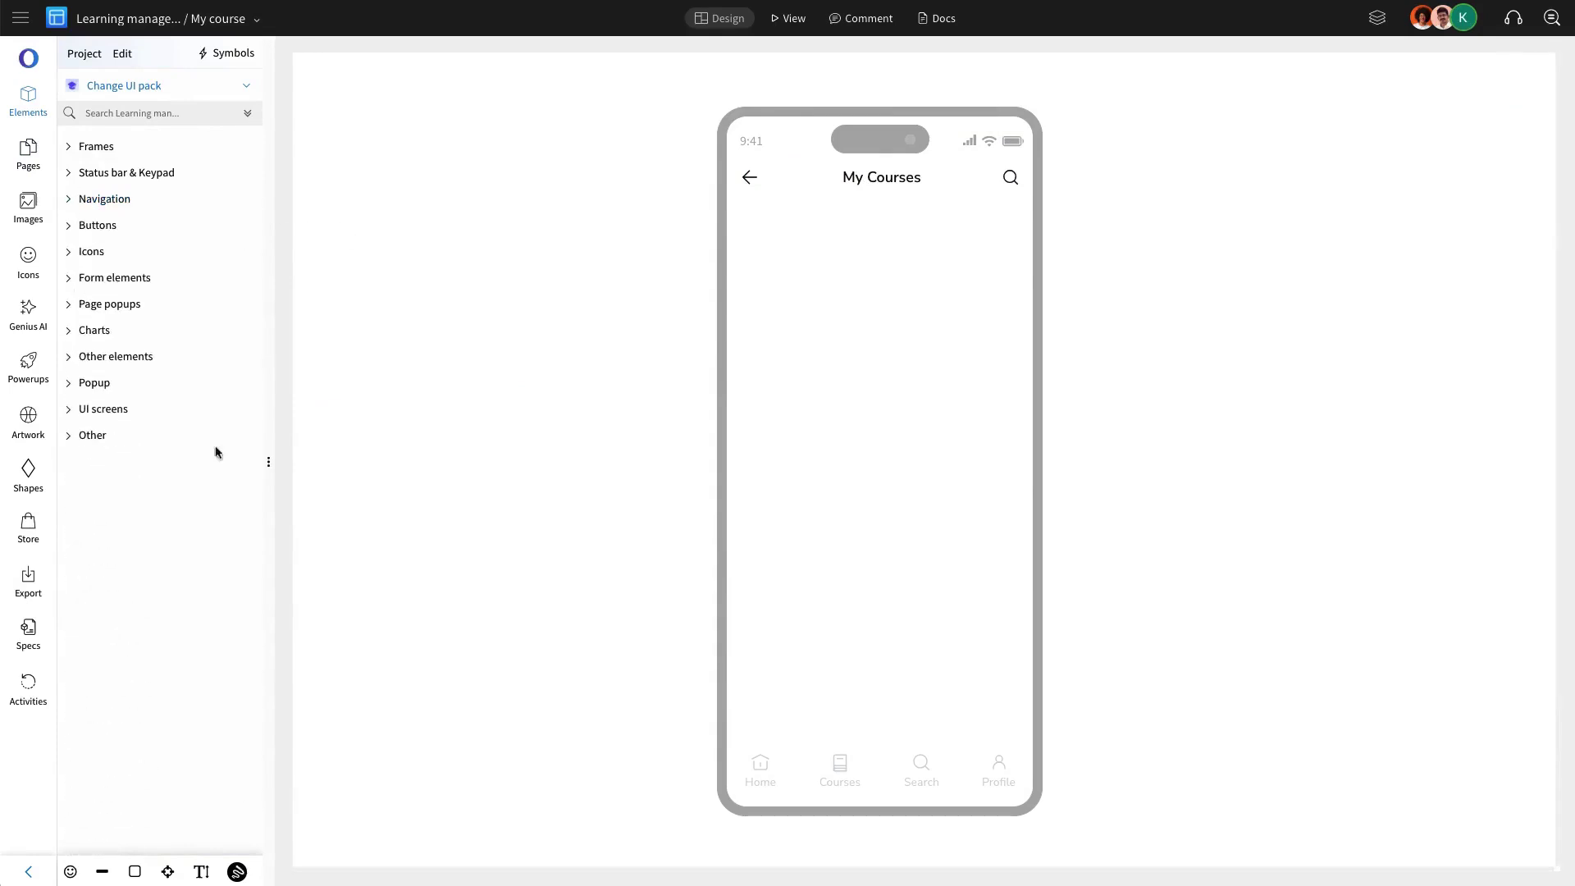
pyautogui.click(128, 358)
pyautogui.scroll(-3, 194, 612)
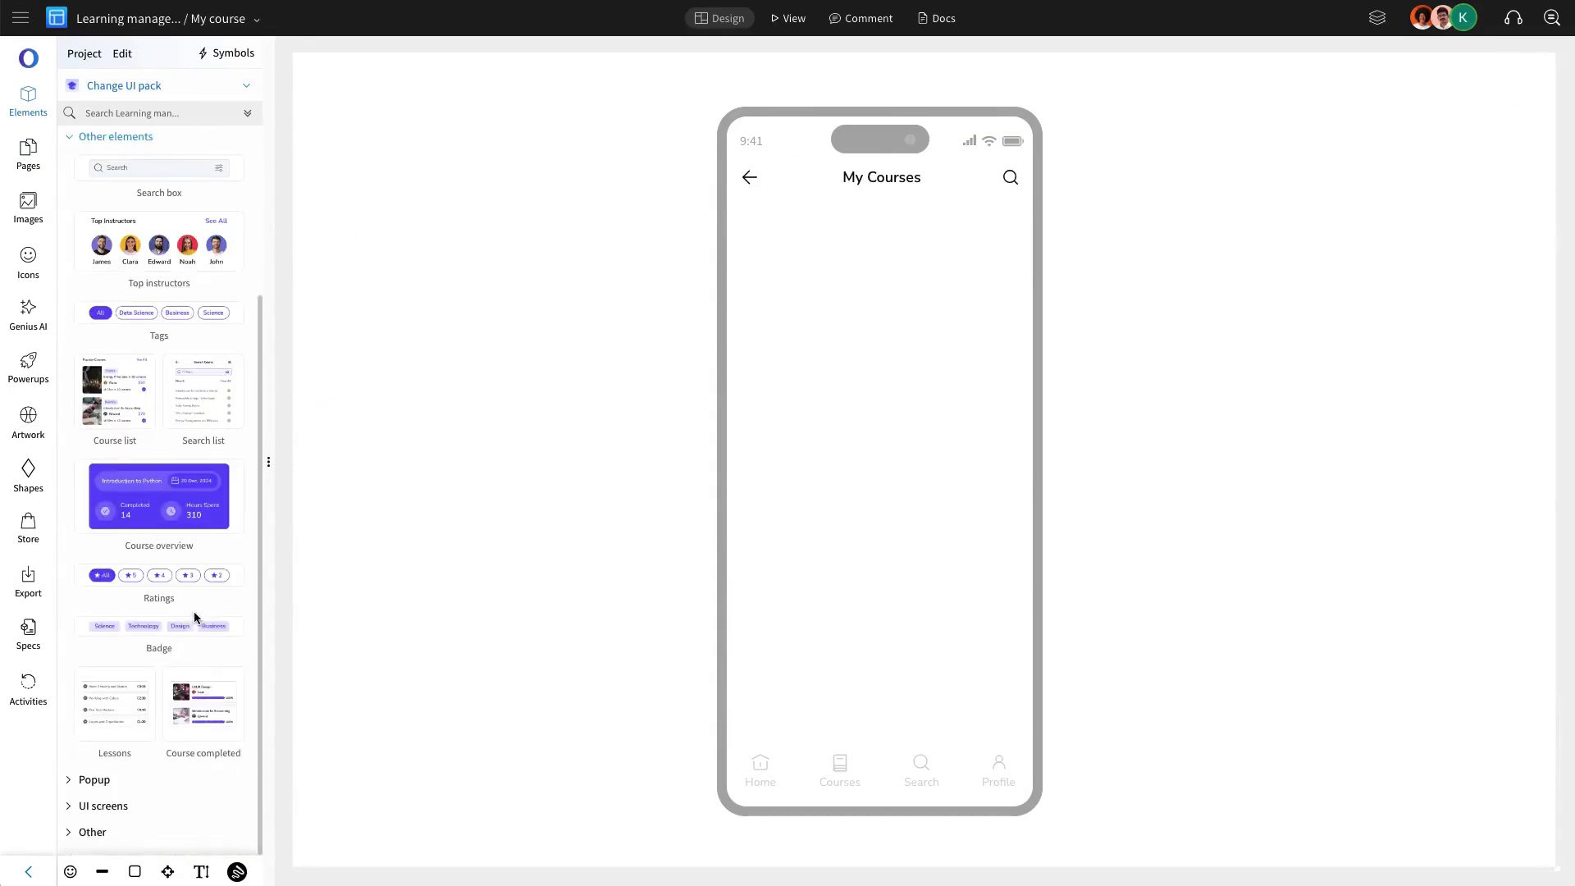
pyautogui.moveTo(718, 441); pyautogui.dragTo(1115, 381)
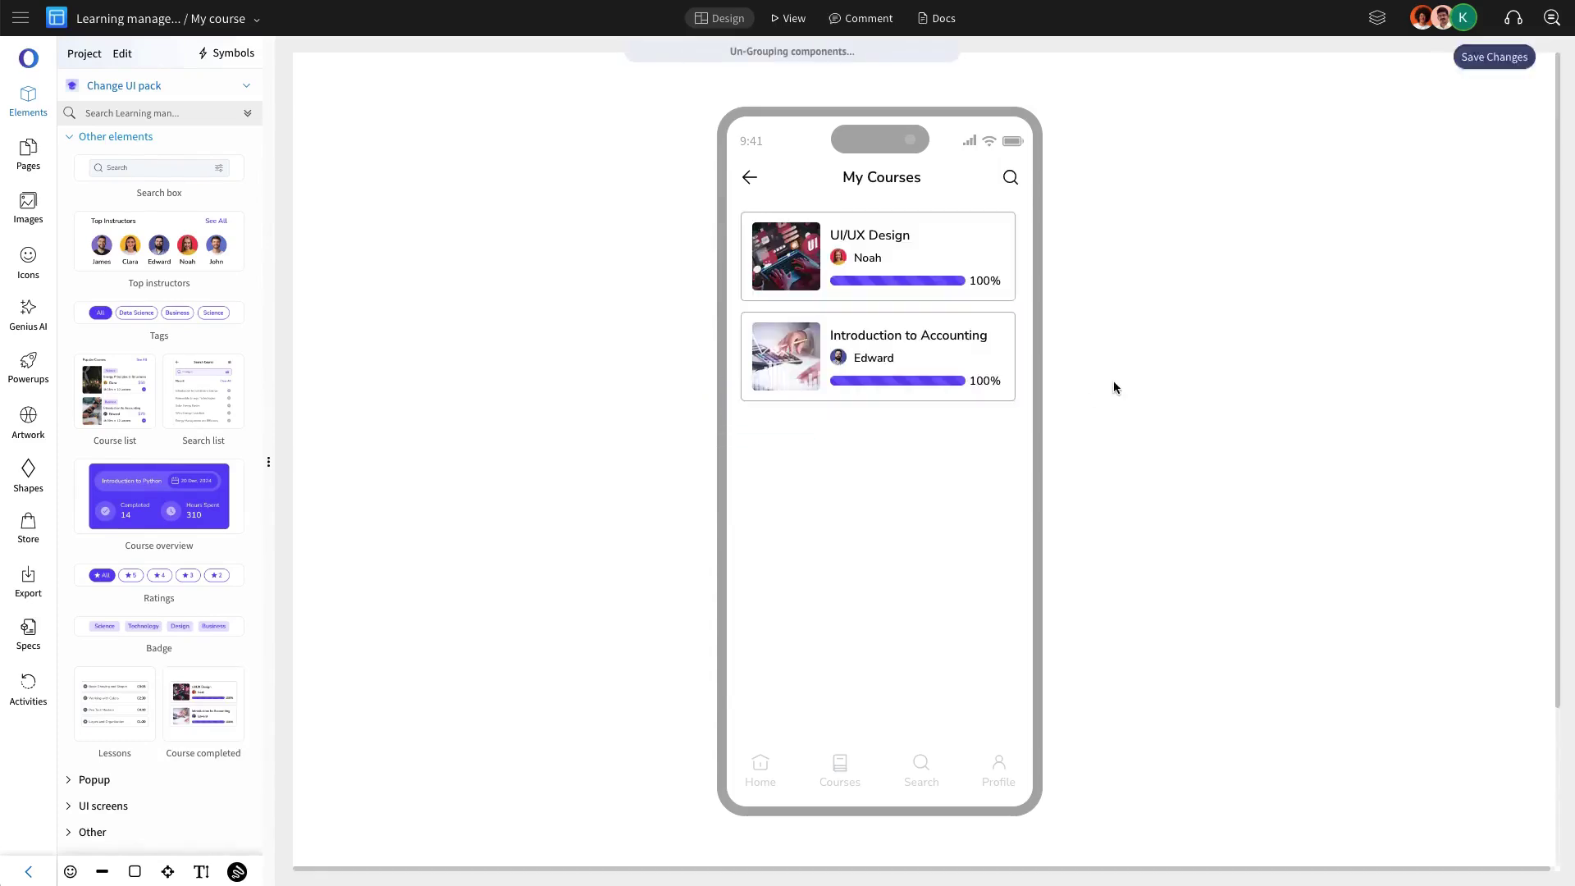
# Reduce the progress bar on the UI/UX Design card to about 40% and set its label to 40%.
pyautogui.click(952, 362)
pyautogui.doubleClick(947, 284)
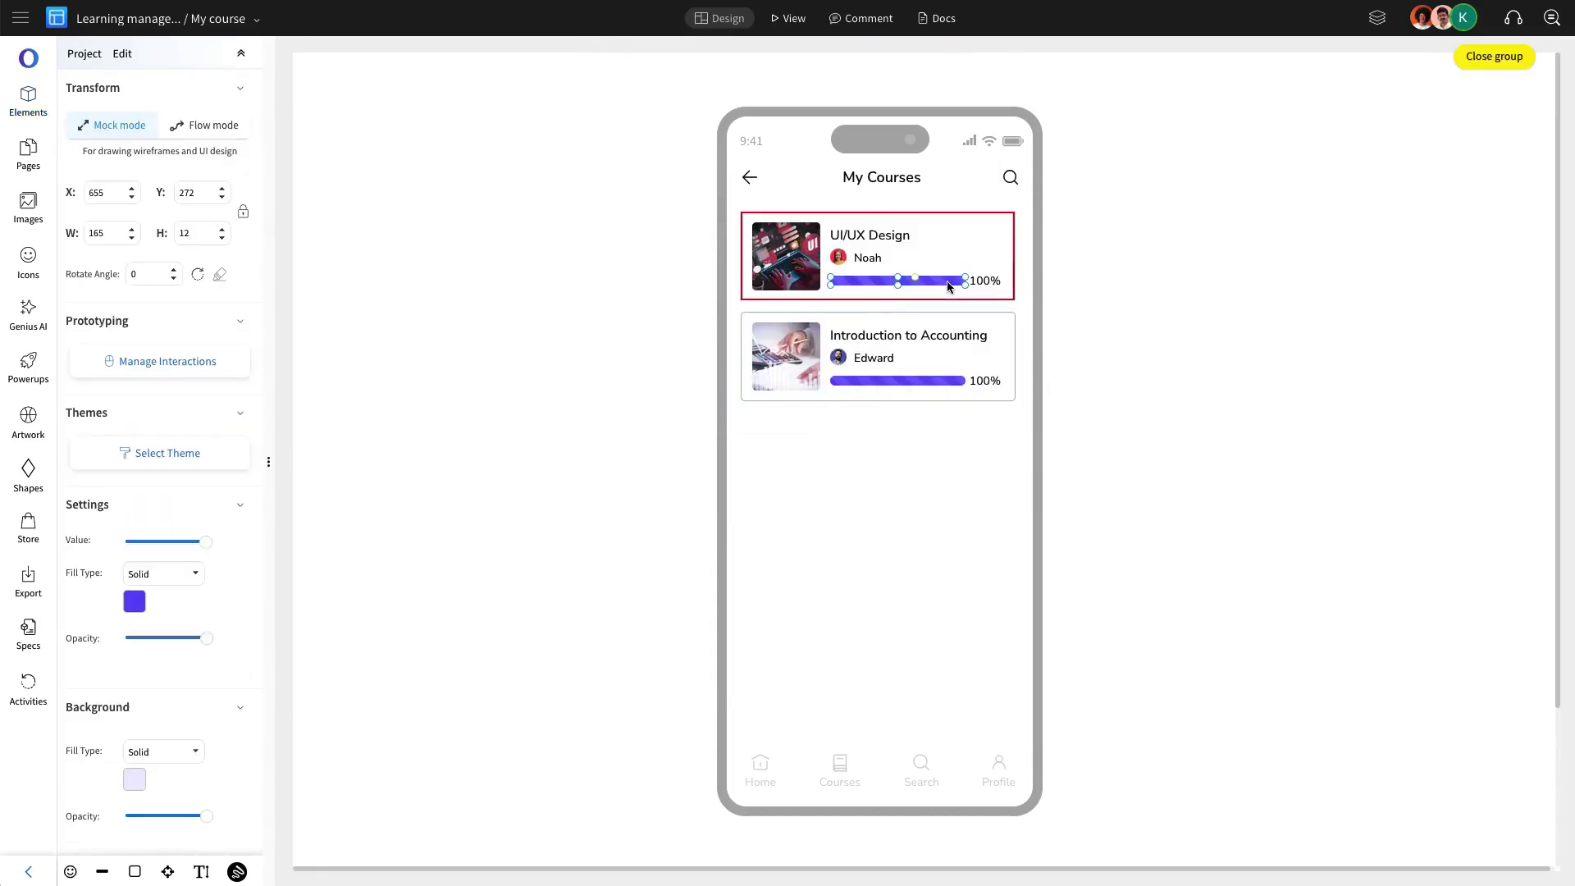
pyautogui.click(159, 541)
pyautogui.click(986, 283)
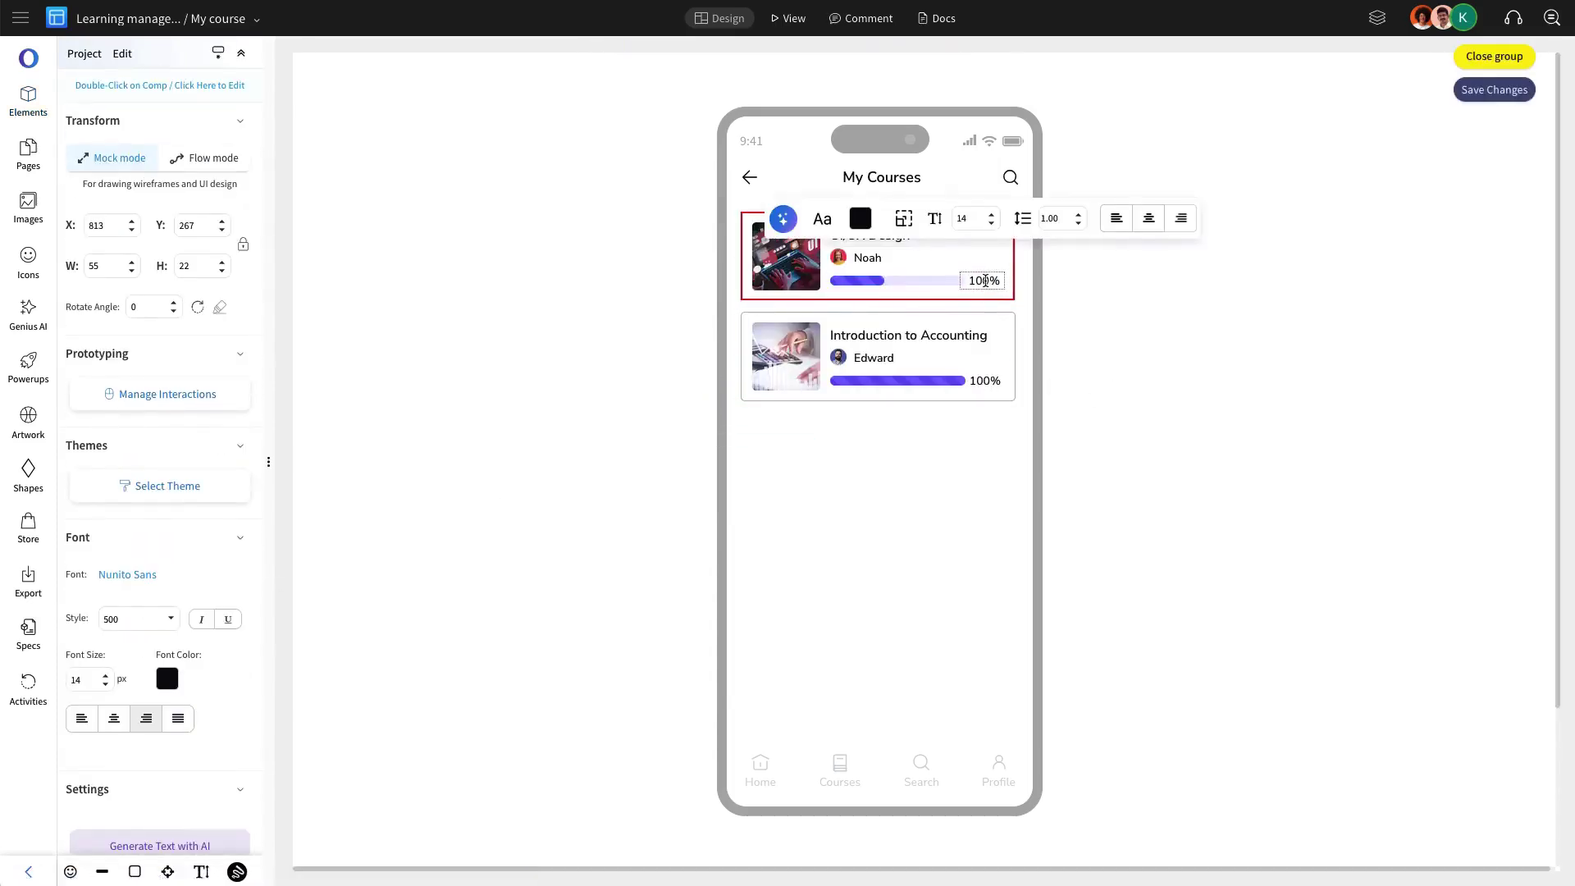
pyautogui.hotkey('ctrl', 'a')
pyautogui.write('50%')
# Shorten the progress bar on the Introduction to Accounting card to just over half and set its label to 55%.
pyautogui.doubleClick(929, 381)
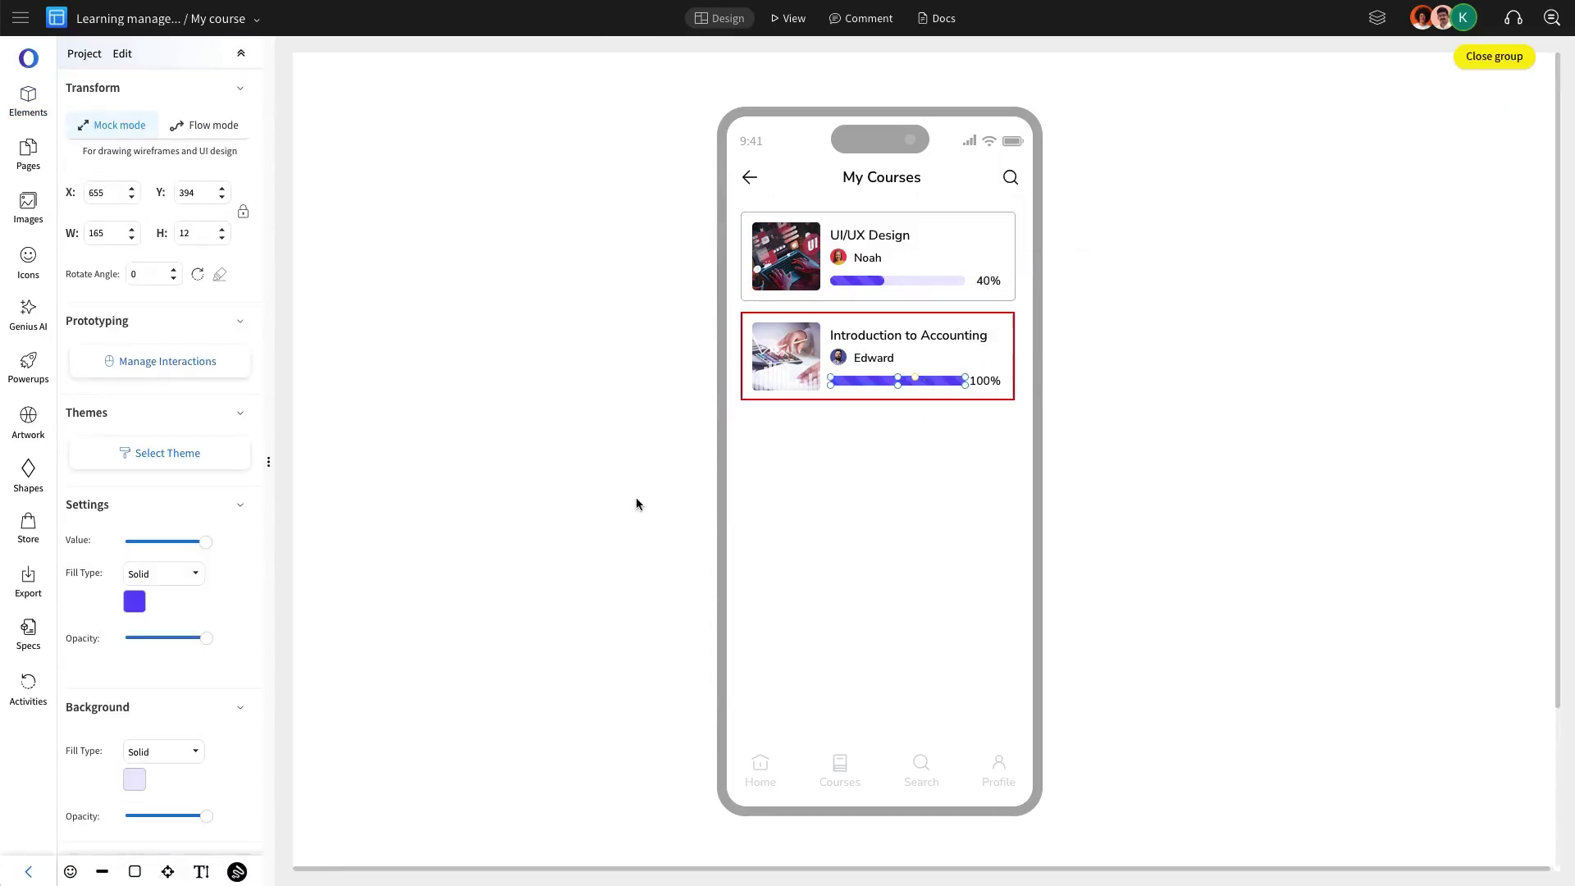
pyautogui.click(174, 542)
pyautogui.click(988, 382)
pyautogui.doubleClick(988, 382)
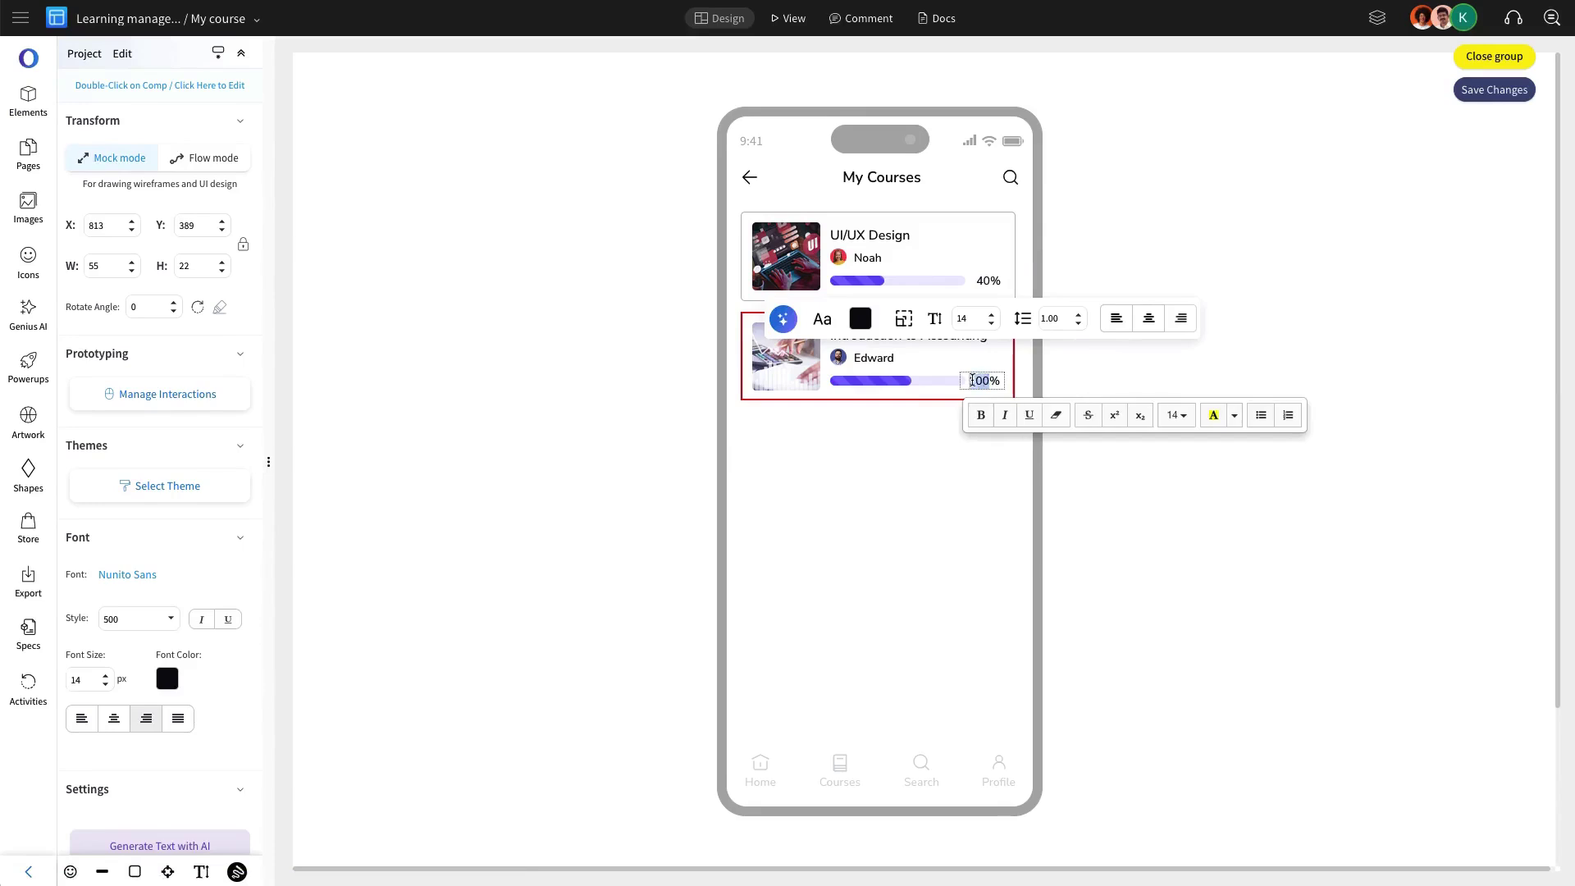
pyautogui.write('55')
pyautogui.press('Escape')
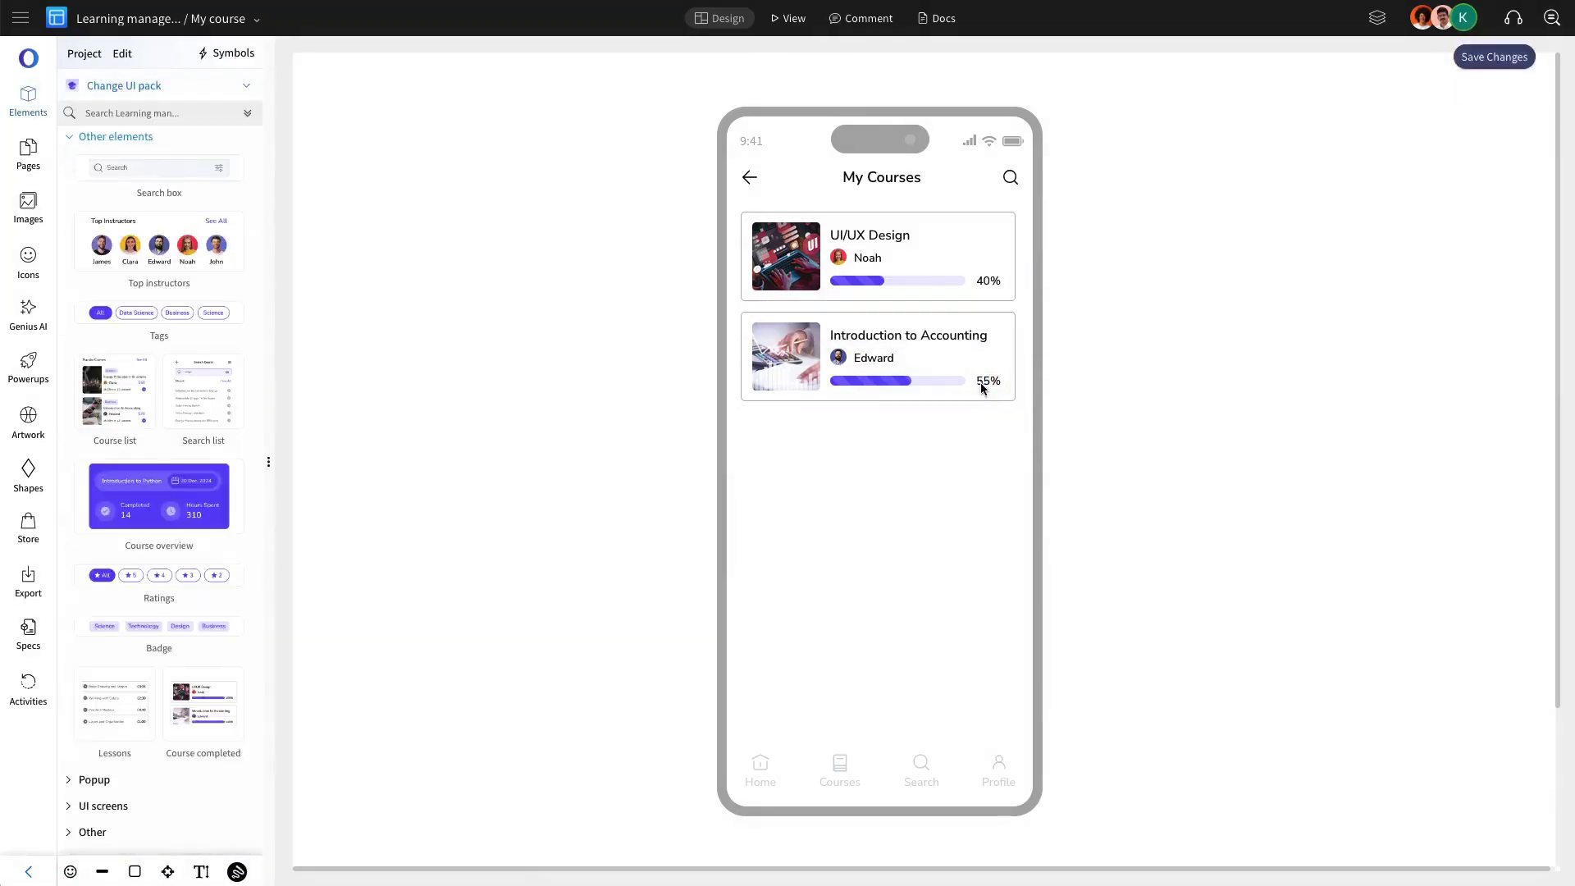
# Duplicate the Introduction to Accounting card three times and stack the copies below it in the phone frame.
pyautogui.click(877, 369)
pyautogui.hotkey('ctrl', 'v')
pyautogui.moveTo(934, 400); pyautogui.dragTo(895, 462)
pyautogui.hotkey('ctrl', 'v')
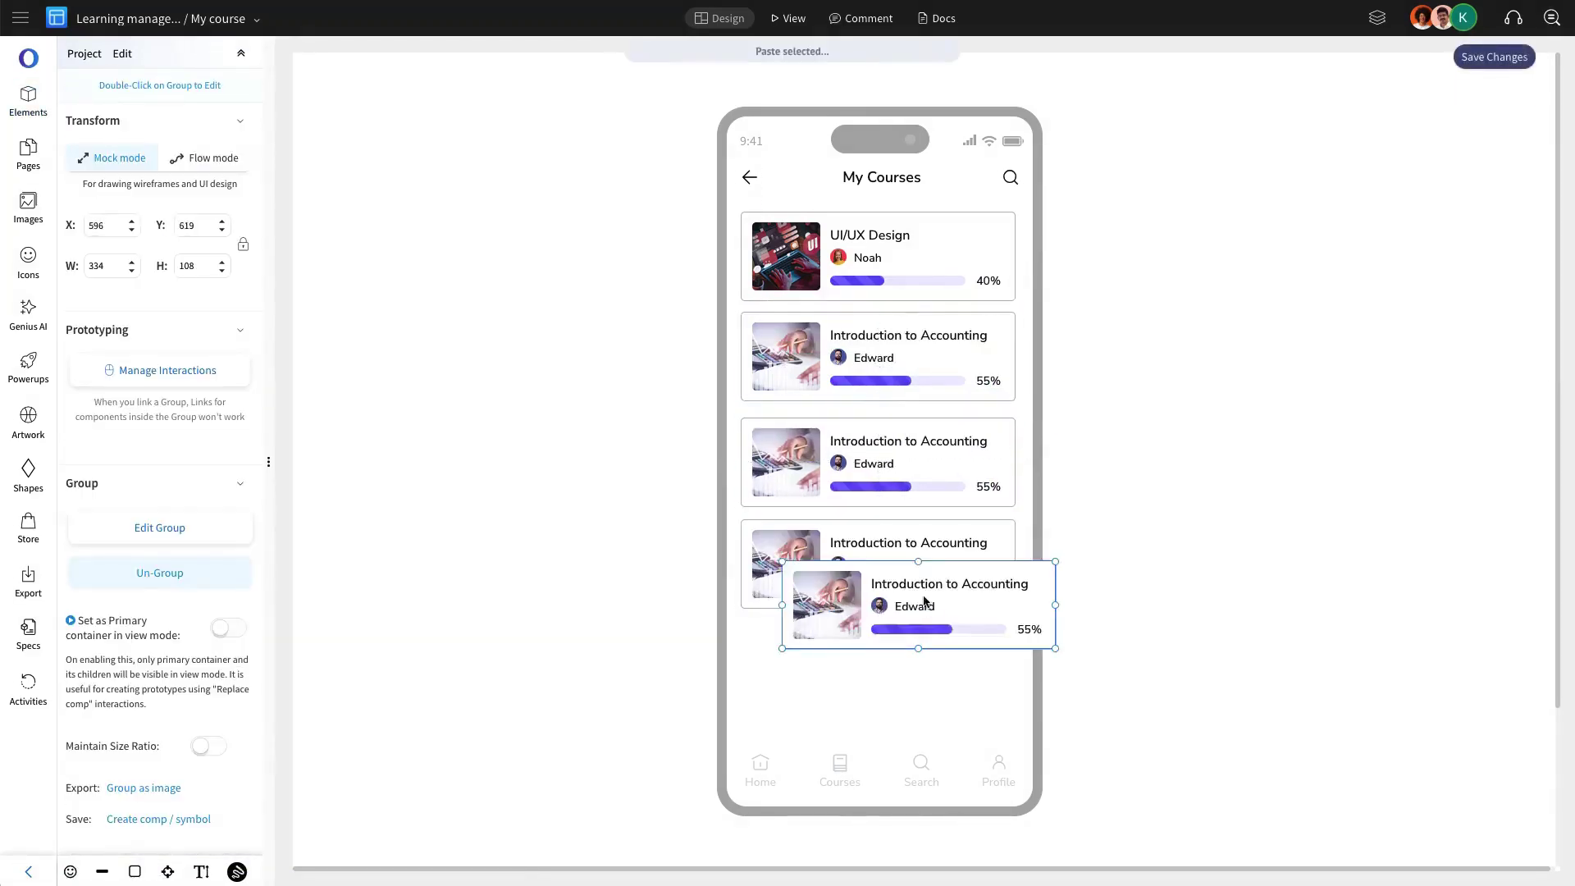
pyautogui.moveTo(925, 601); pyautogui.dragTo(881, 677)
# Align the five course cards along their right edges and distribute them with equal vertical spacing.
pyautogui.keyDown('shift'); pyautogui.click(883, 560); pyautogui.keyUp('shift')
pyautogui.keyDown('shift'); pyautogui.click(888, 464); pyautogui.keyUp('shift')
pyautogui.keyDown('shift'); pyautogui.click(893, 358); pyautogui.keyUp('shift')
pyautogui.keyDown('shift'); pyautogui.click(890, 261); pyautogui.keyUp('shift')
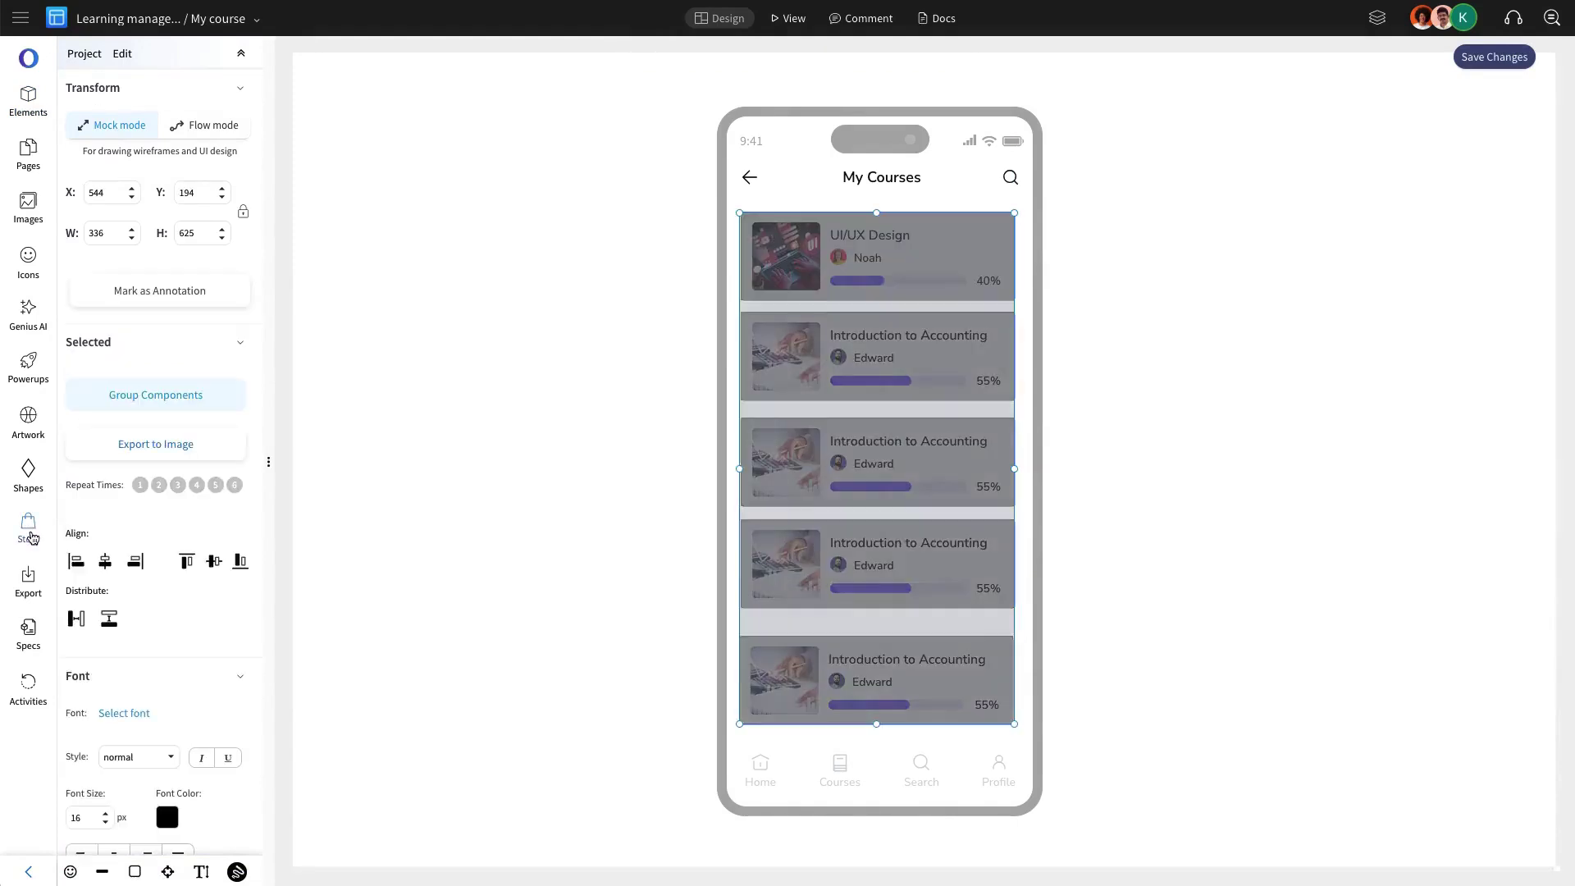
pyautogui.click(135, 561)
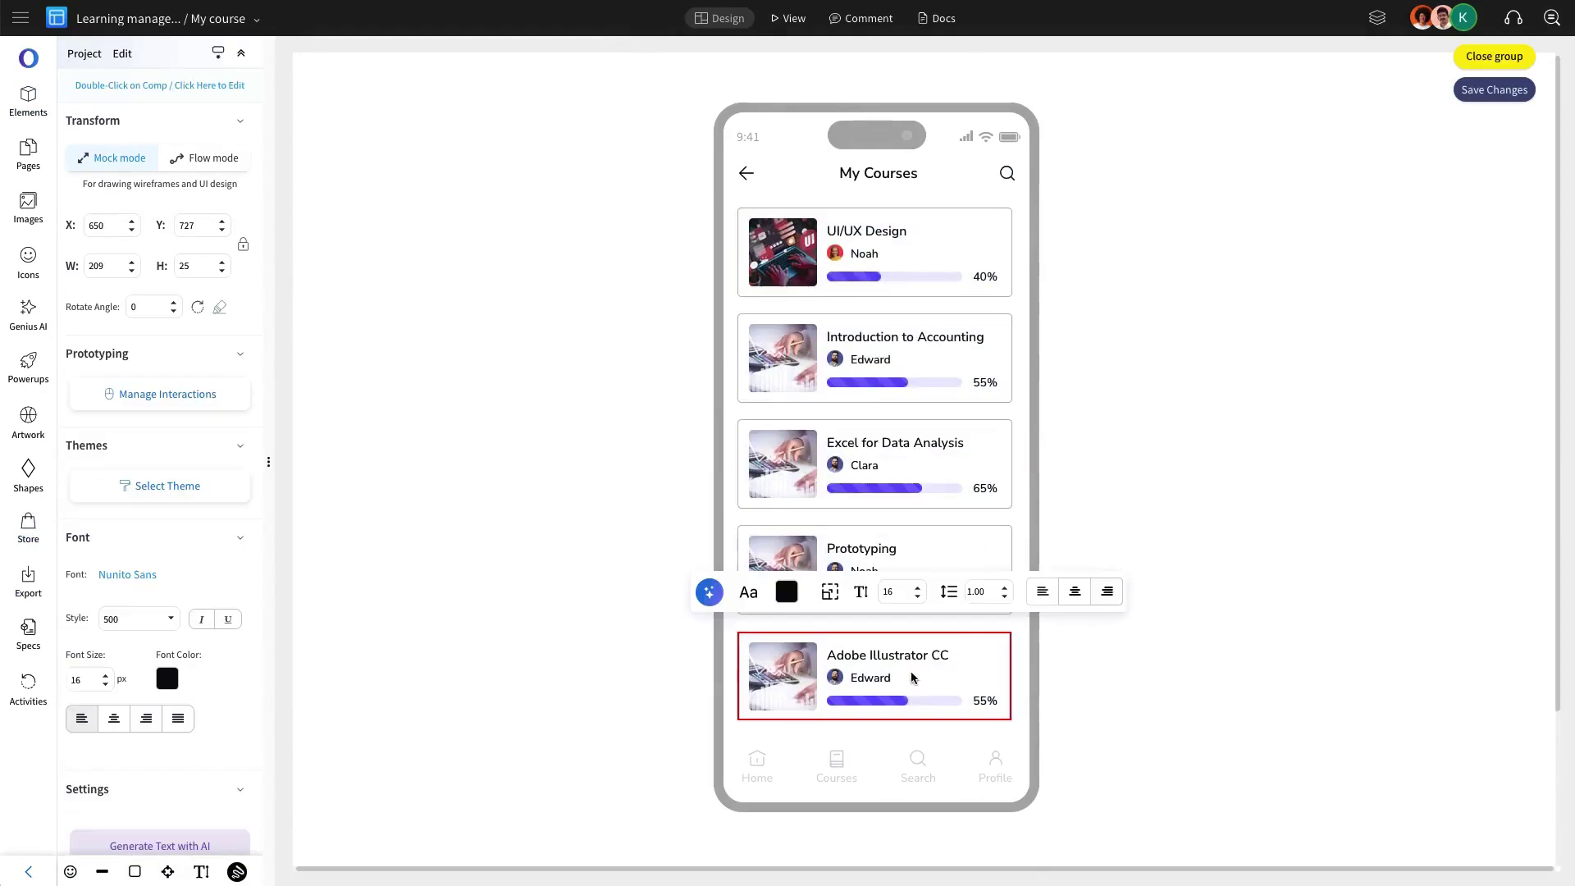
# Replace the instructor's name on the Adobe Illustrator CC card.
pyautogui.click(887, 680)
pyautogui.click(884, 679)
pyautogui.doubleClick(881, 680)
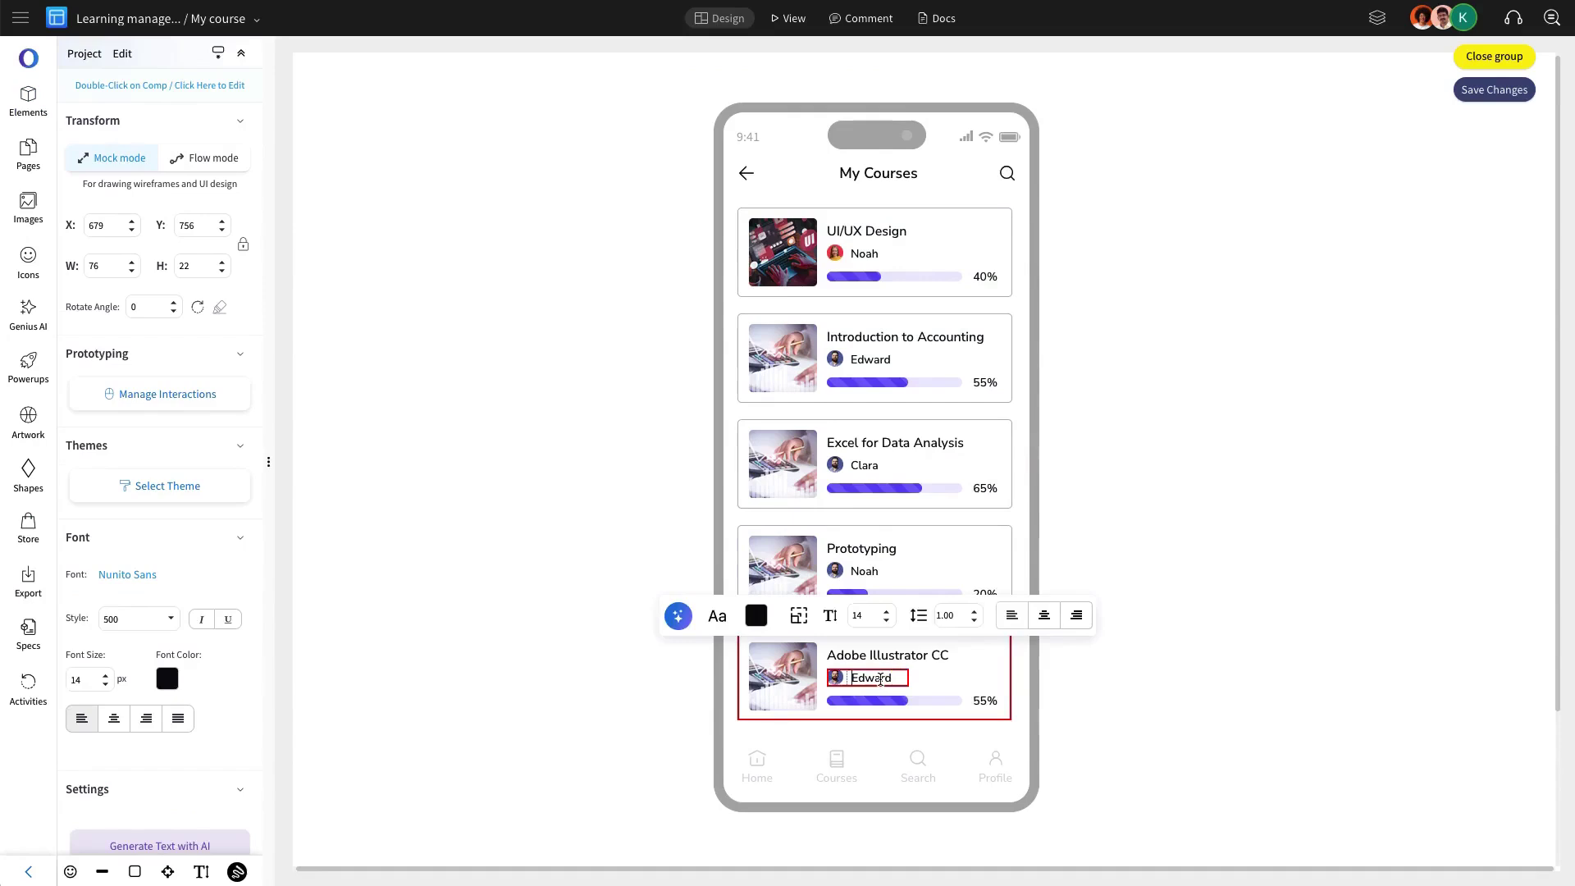
pyautogui.write('John')
pyautogui.click(903, 700)
pyautogui.press('Escape')
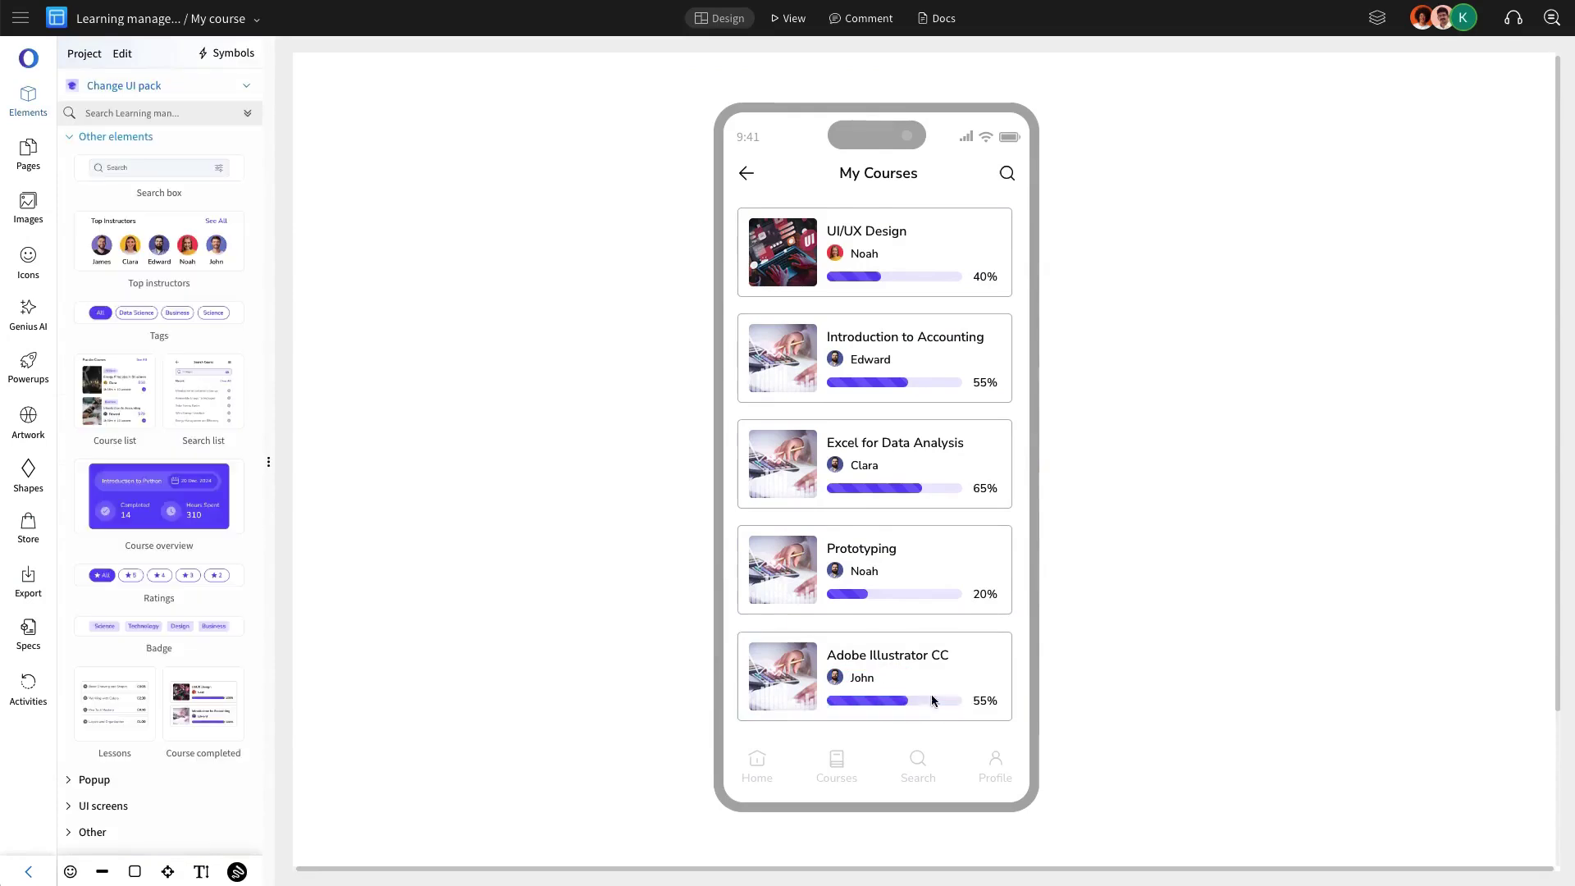
# Replace the instructor avatar on the Adobe Illustrator CC card with the image 50.png.
pyautogui.click(833, 674)
pyautogui.click(835, 678)
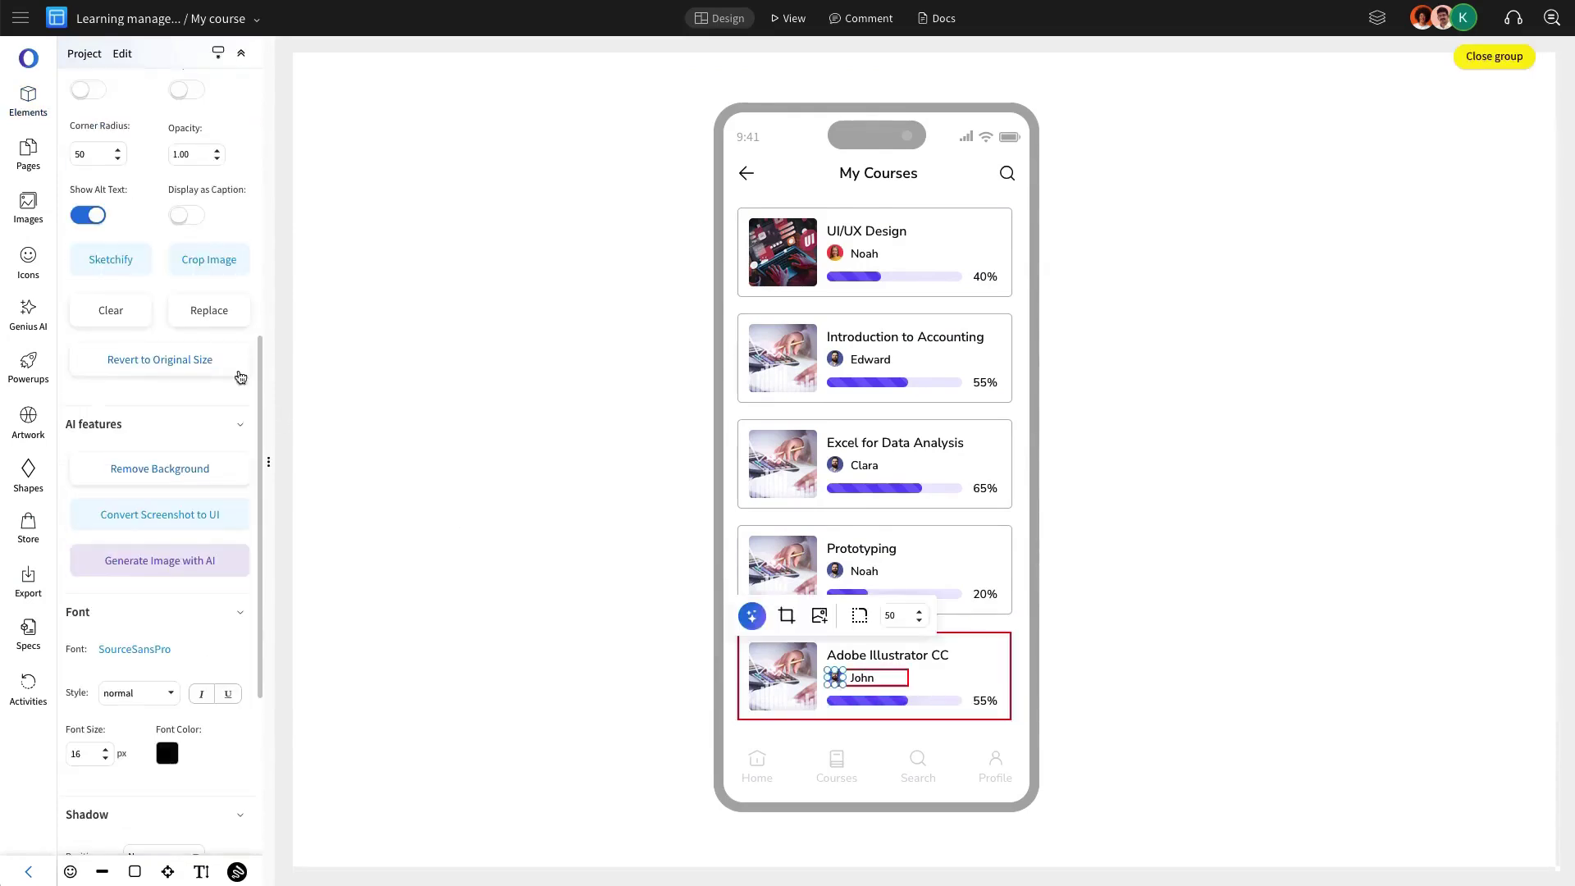
pyautogui.click(211, 301)
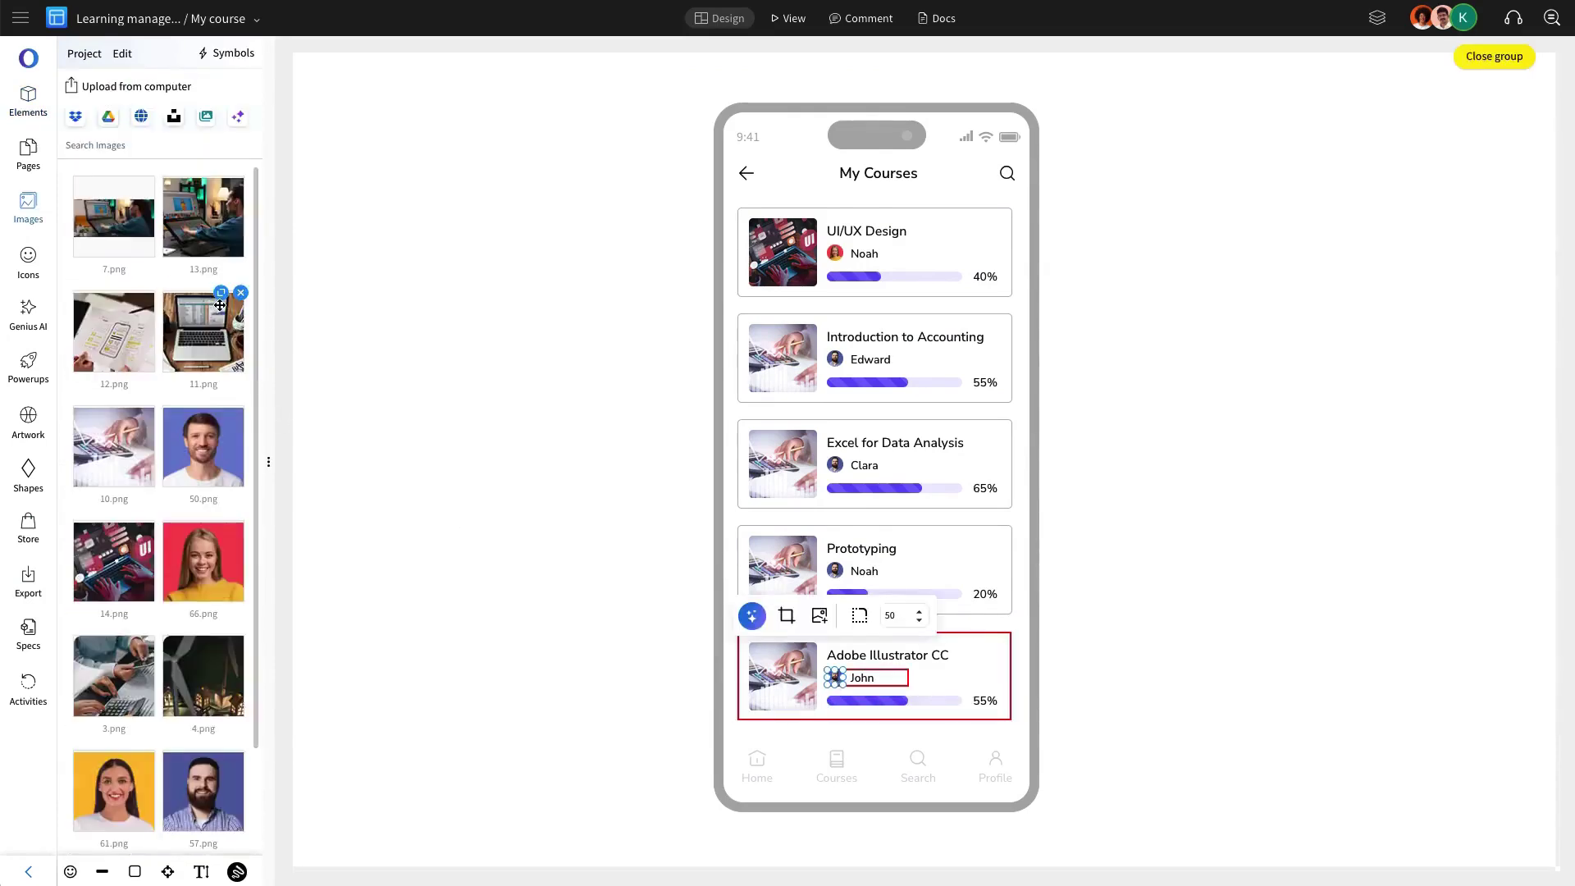
pyautogui.click(212, 471)
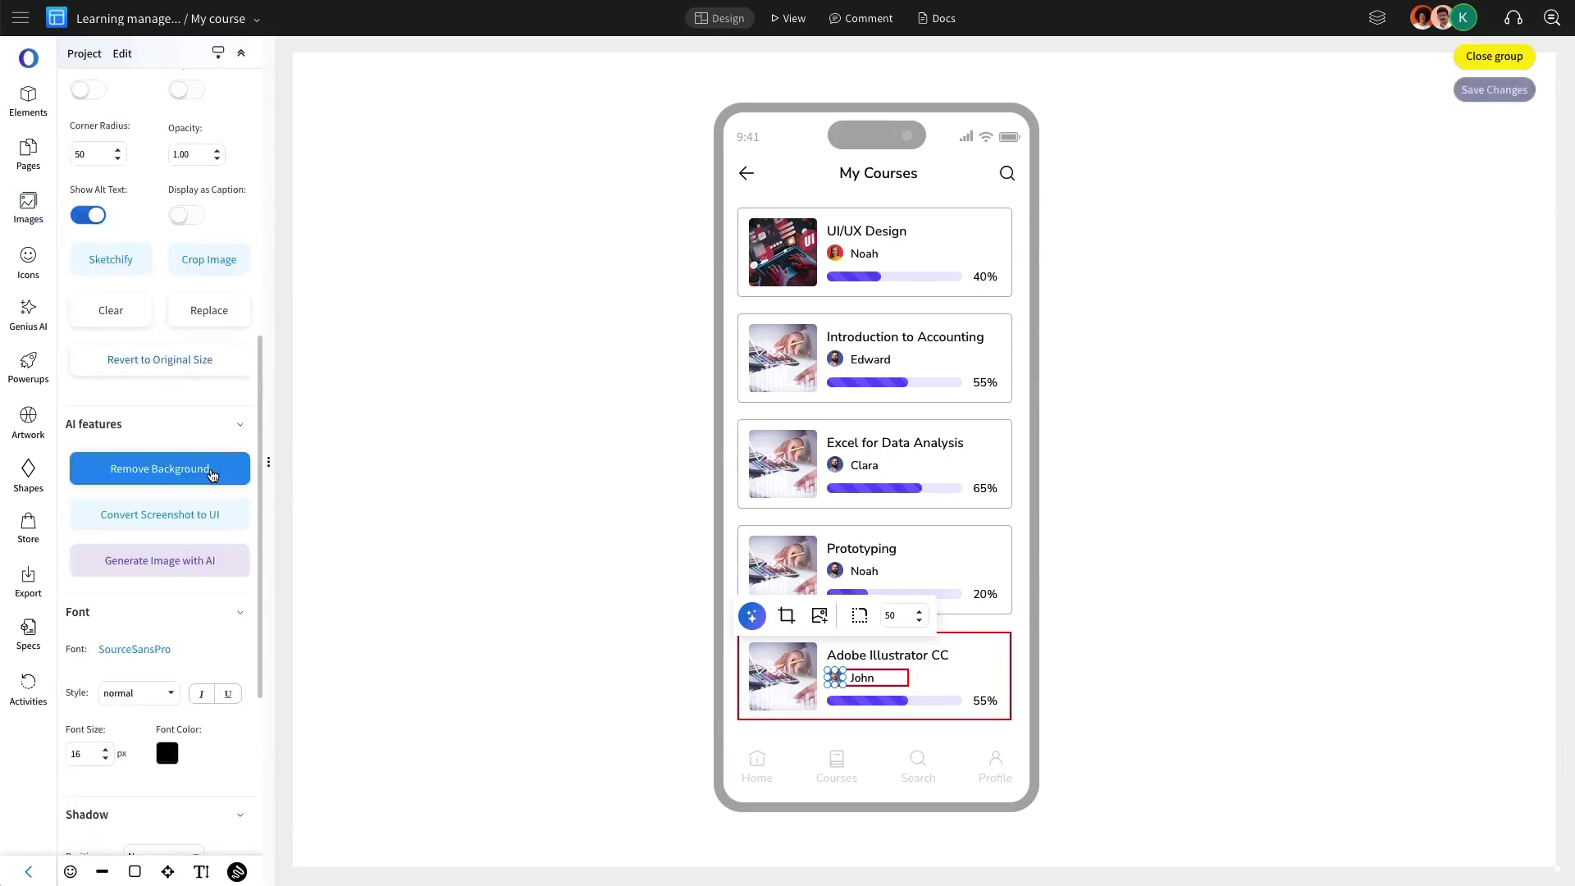
# Replace the instructor avatar on the Prototyping card with the image 66.png.
pyautogui.click(863, 576)
pyautogui.click(862, 574)
pyautogui.click(835, 572)
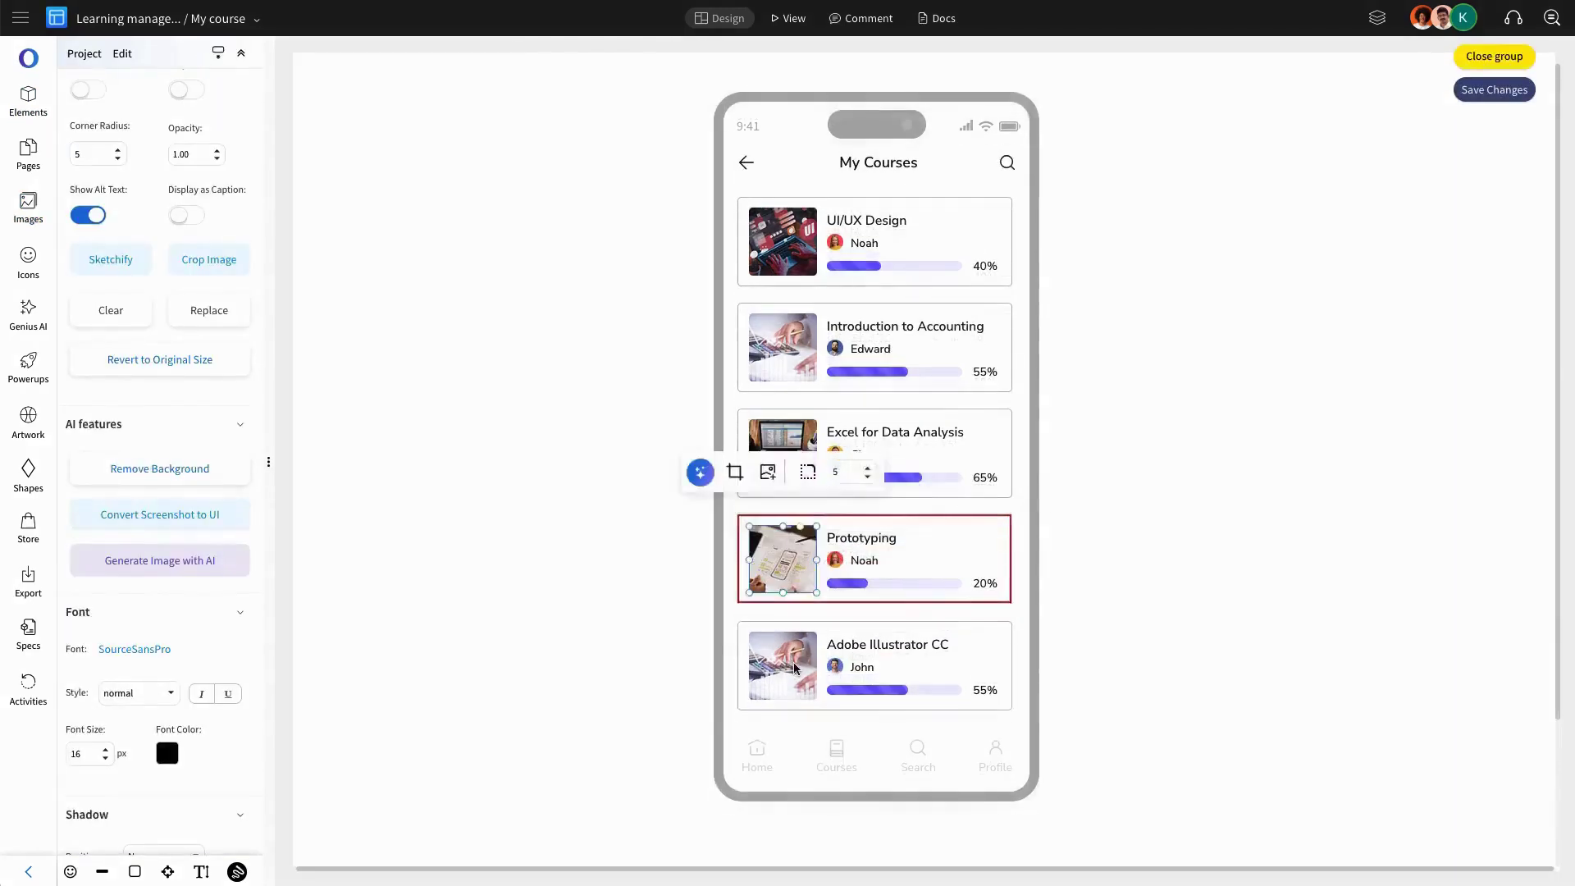
# Replace the course thumbnail on the Adobe Illustrator CC card with the image 13.png and leave group editing.
pyautogui.click(794, 669)
pyautogui.click(793, 669)
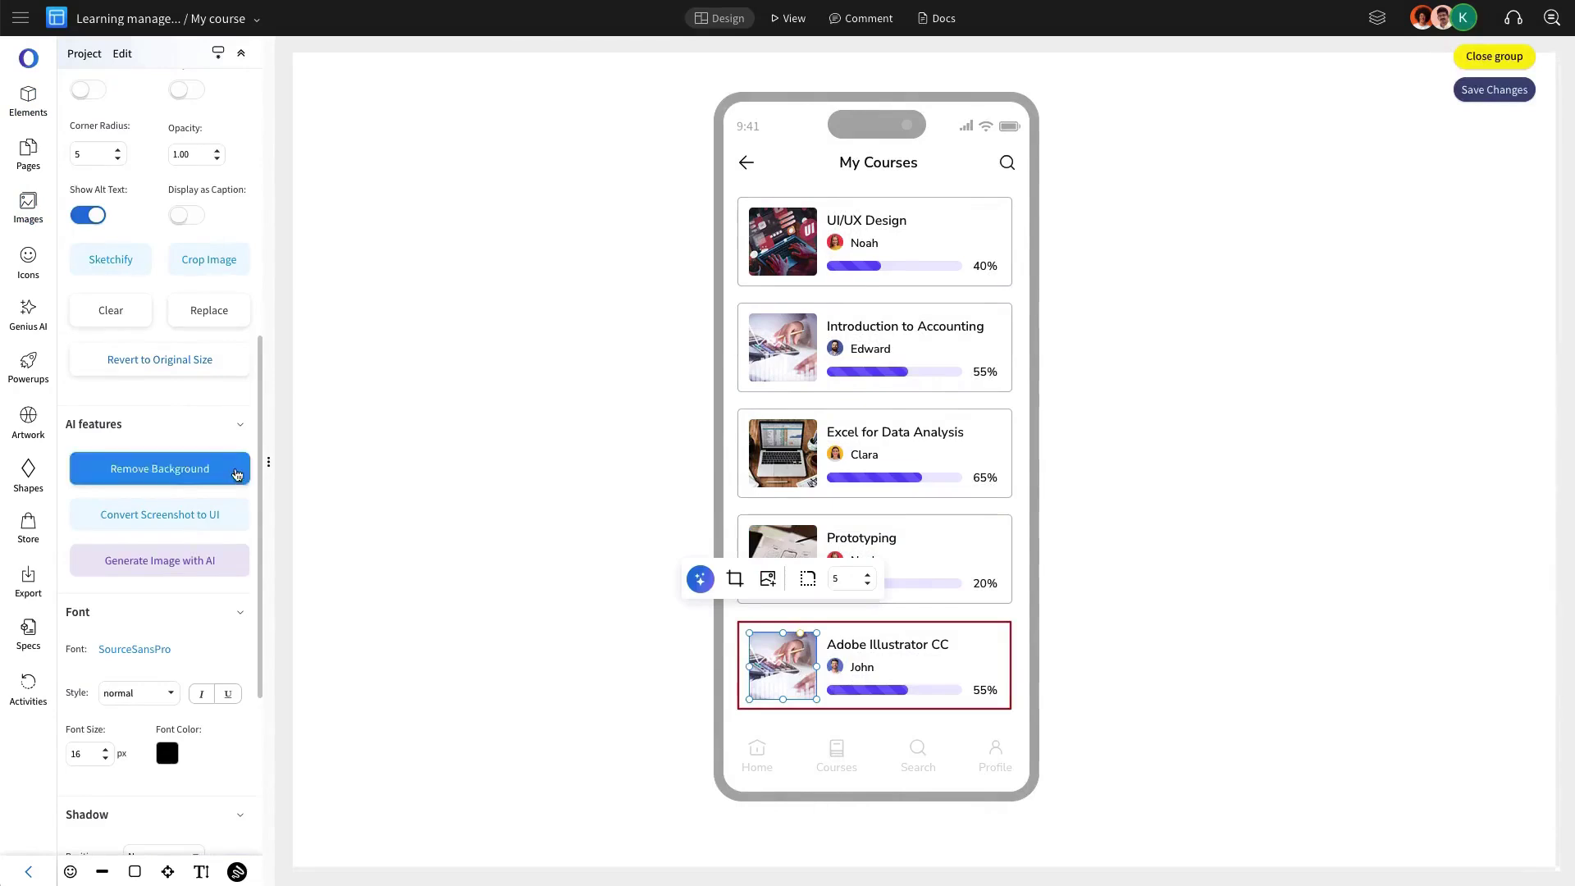
pyautogui.click(216, 315)
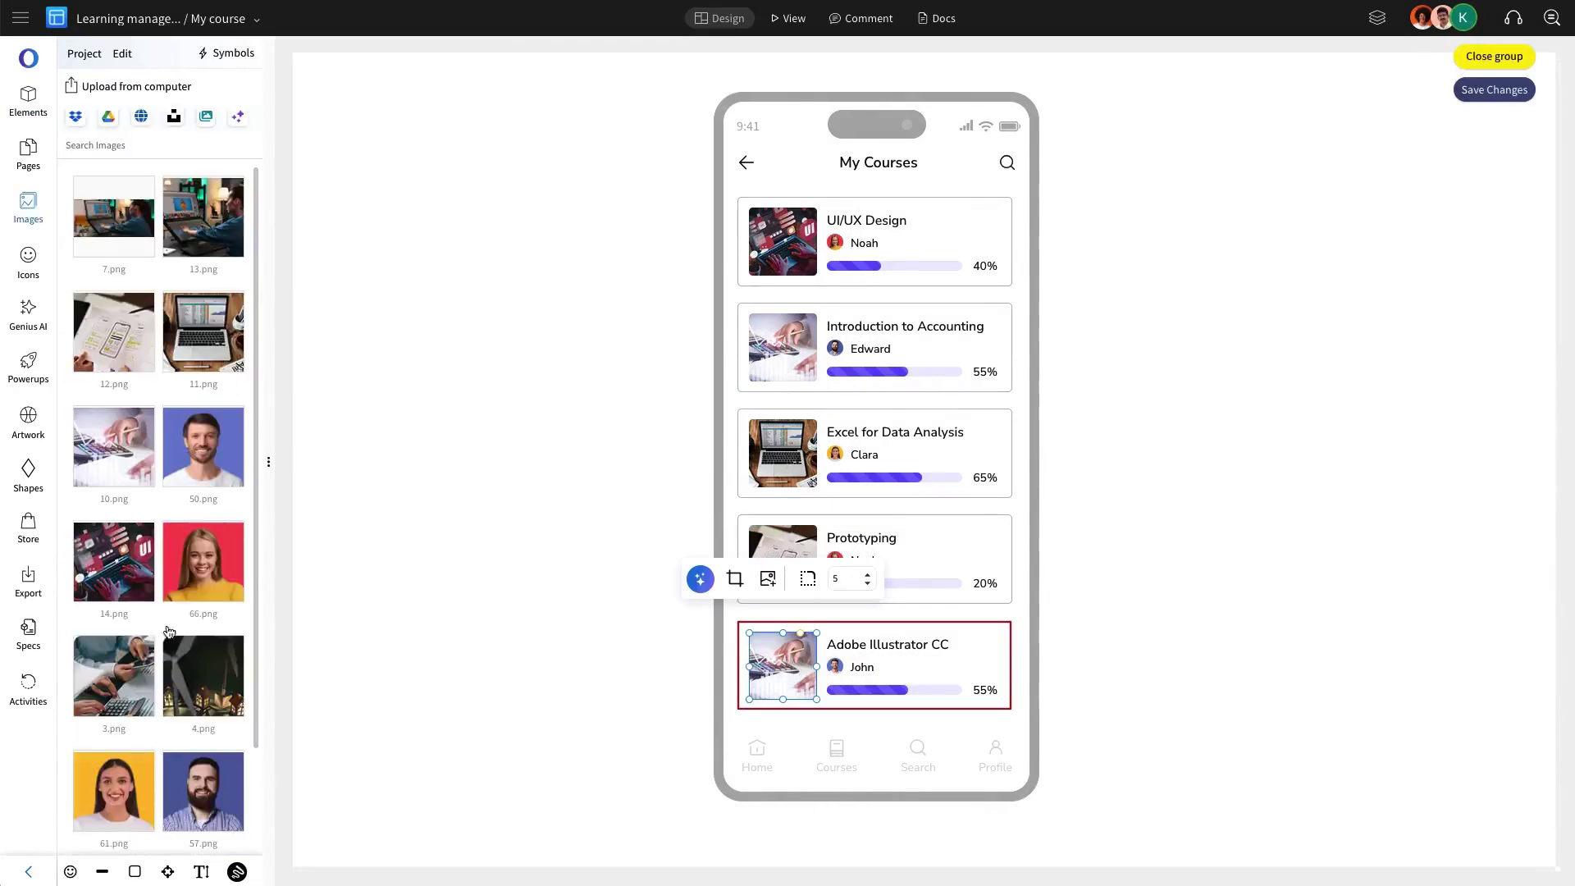
pyautogui.click(213, 231)
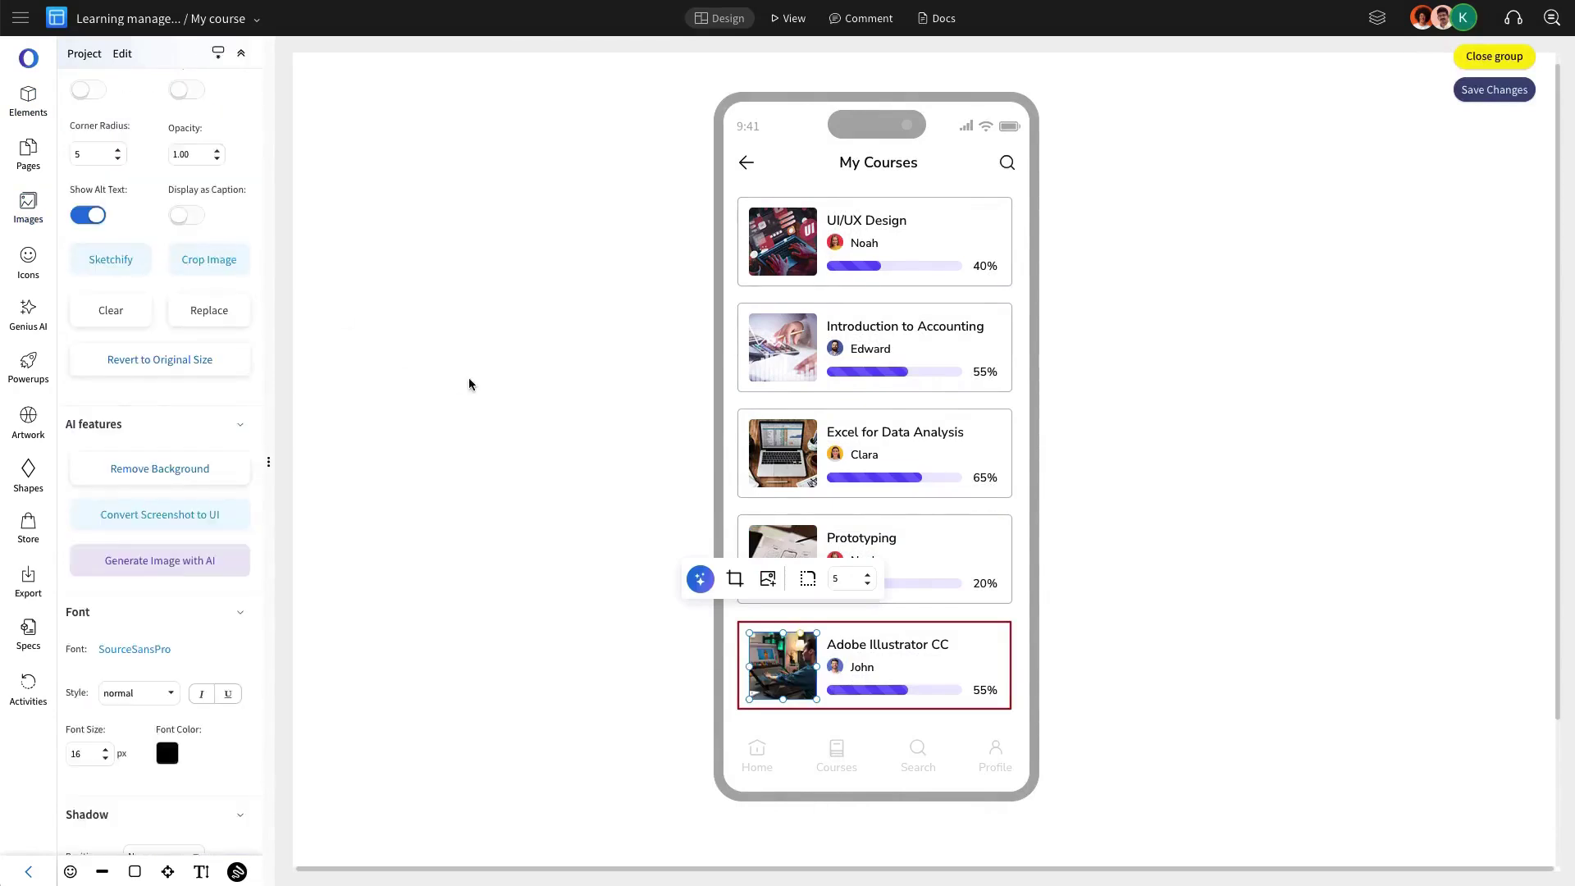
pyautogui.click(469, 378)
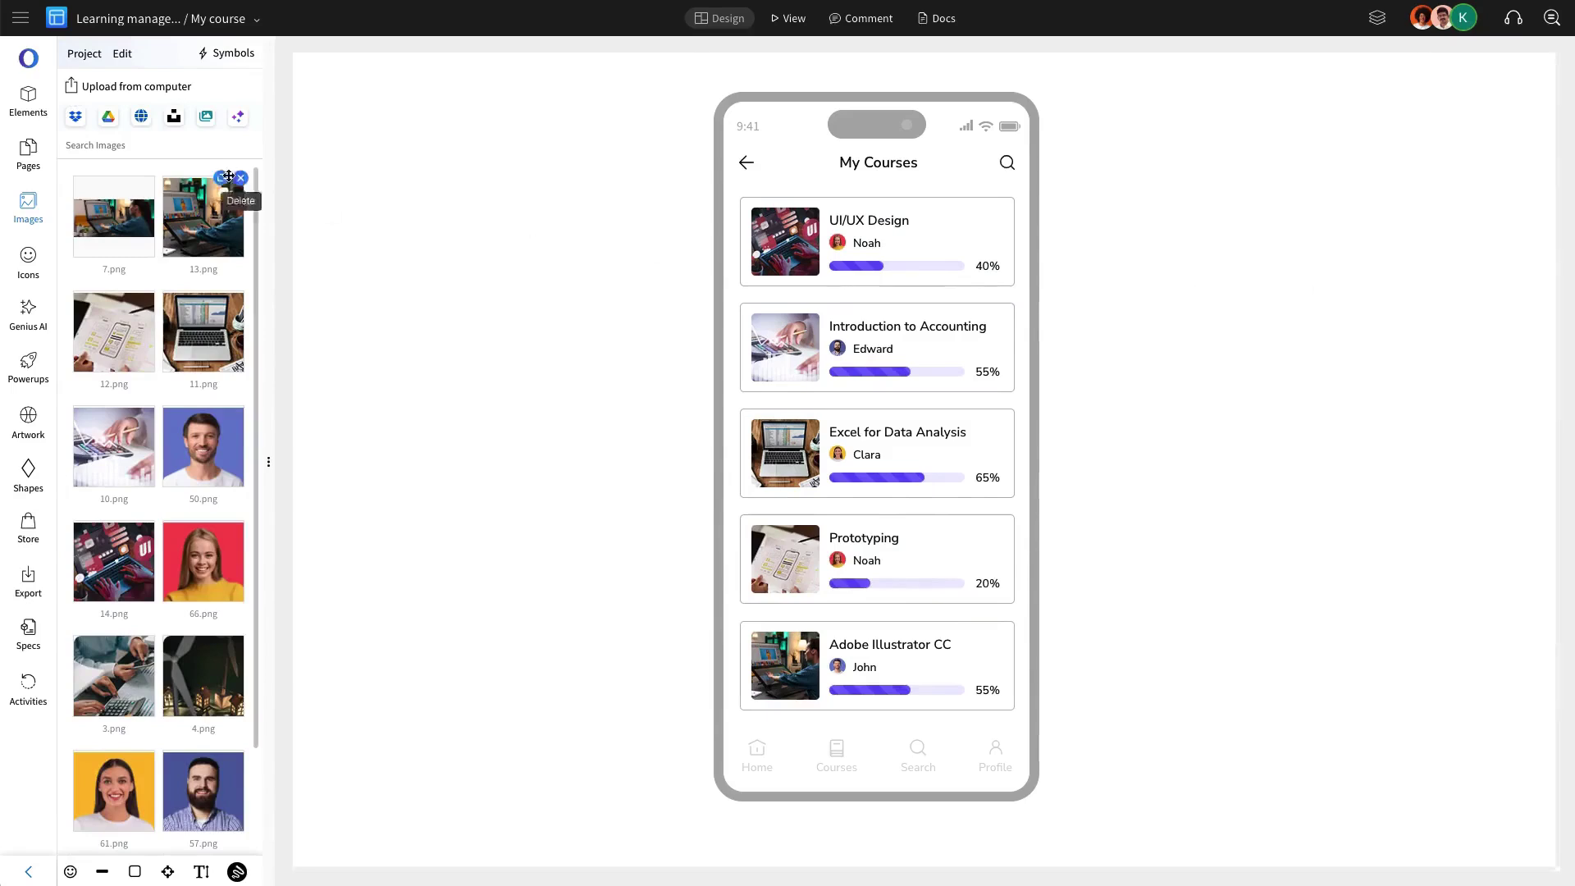
# Add a new page to the project and name it Course detail.
pyautogui.click(29, 154)
pyautogui.click(75, 85)
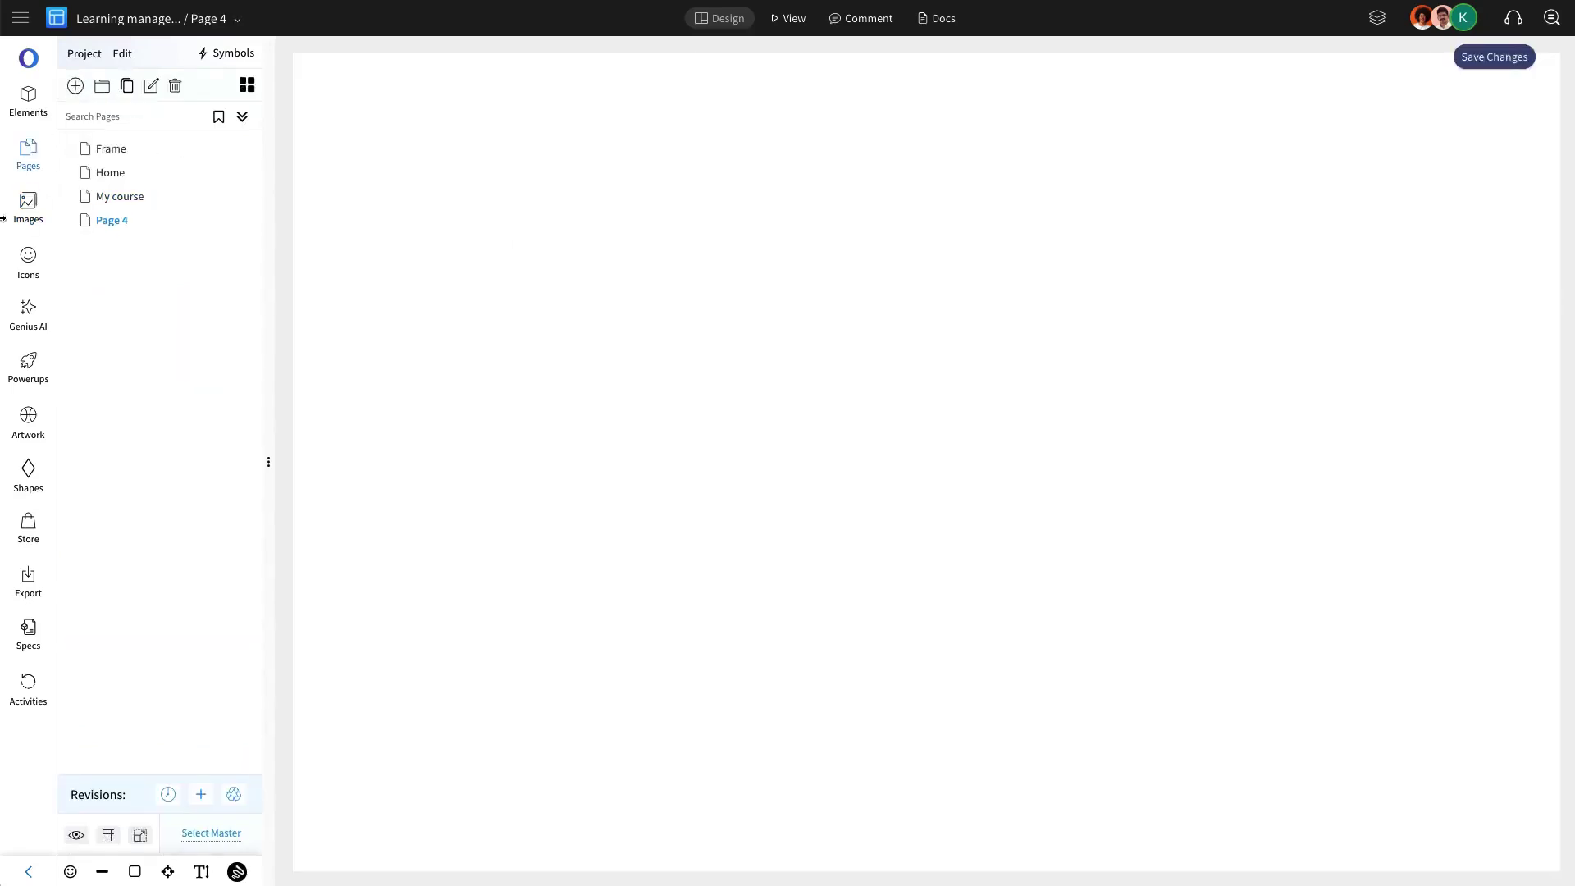
pyautogui.doubleClick(113, 220)
pyautogui.write('Co')
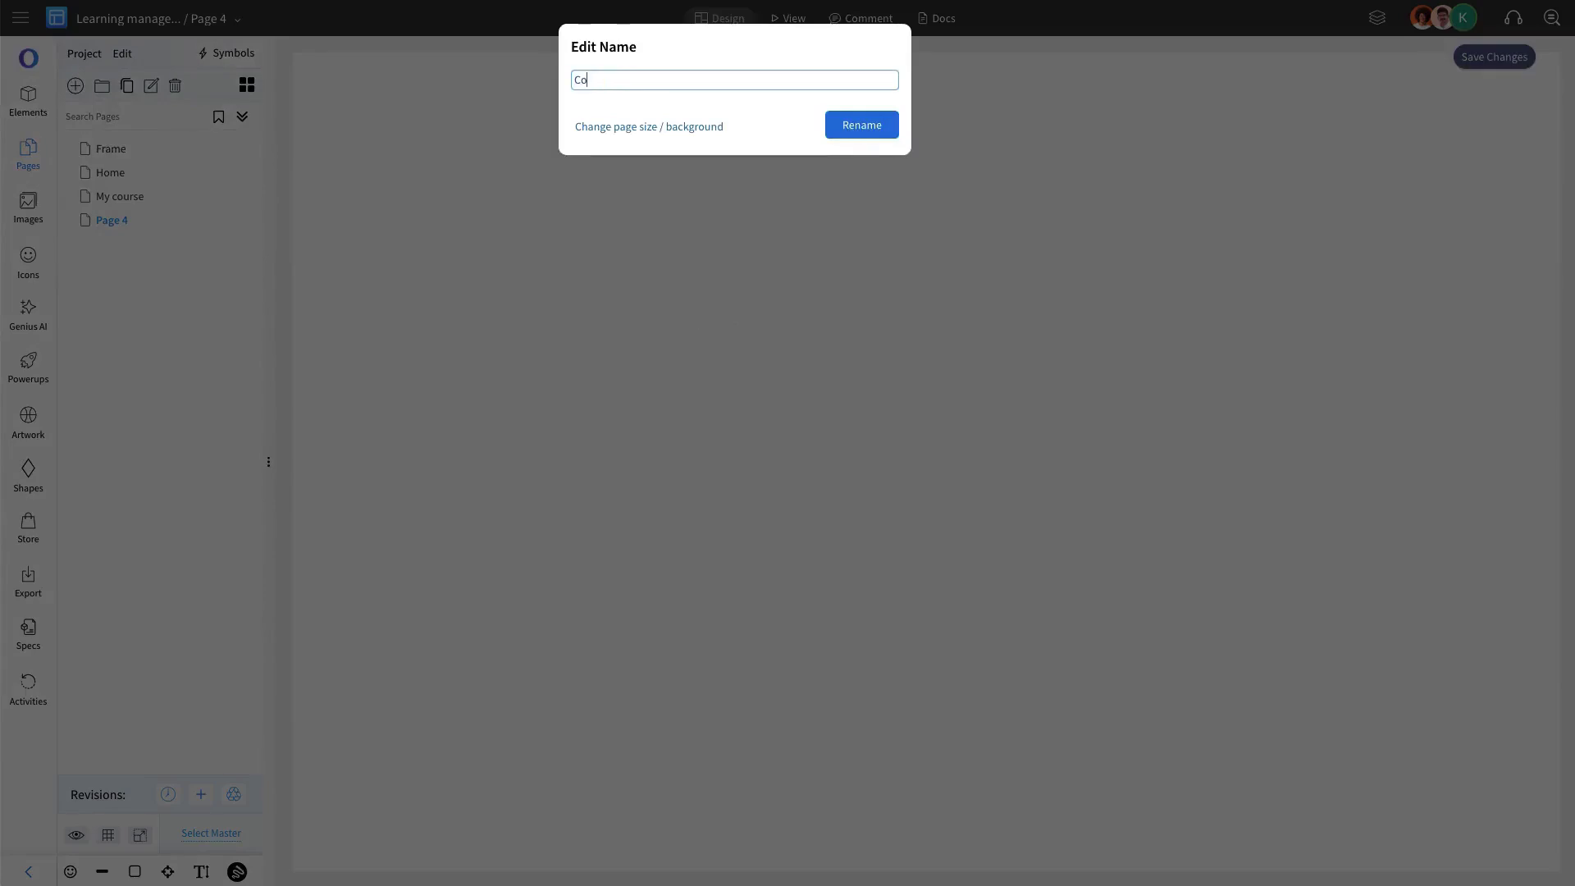
pyautogui.write('urse detail')
pyautogui.press('Return')
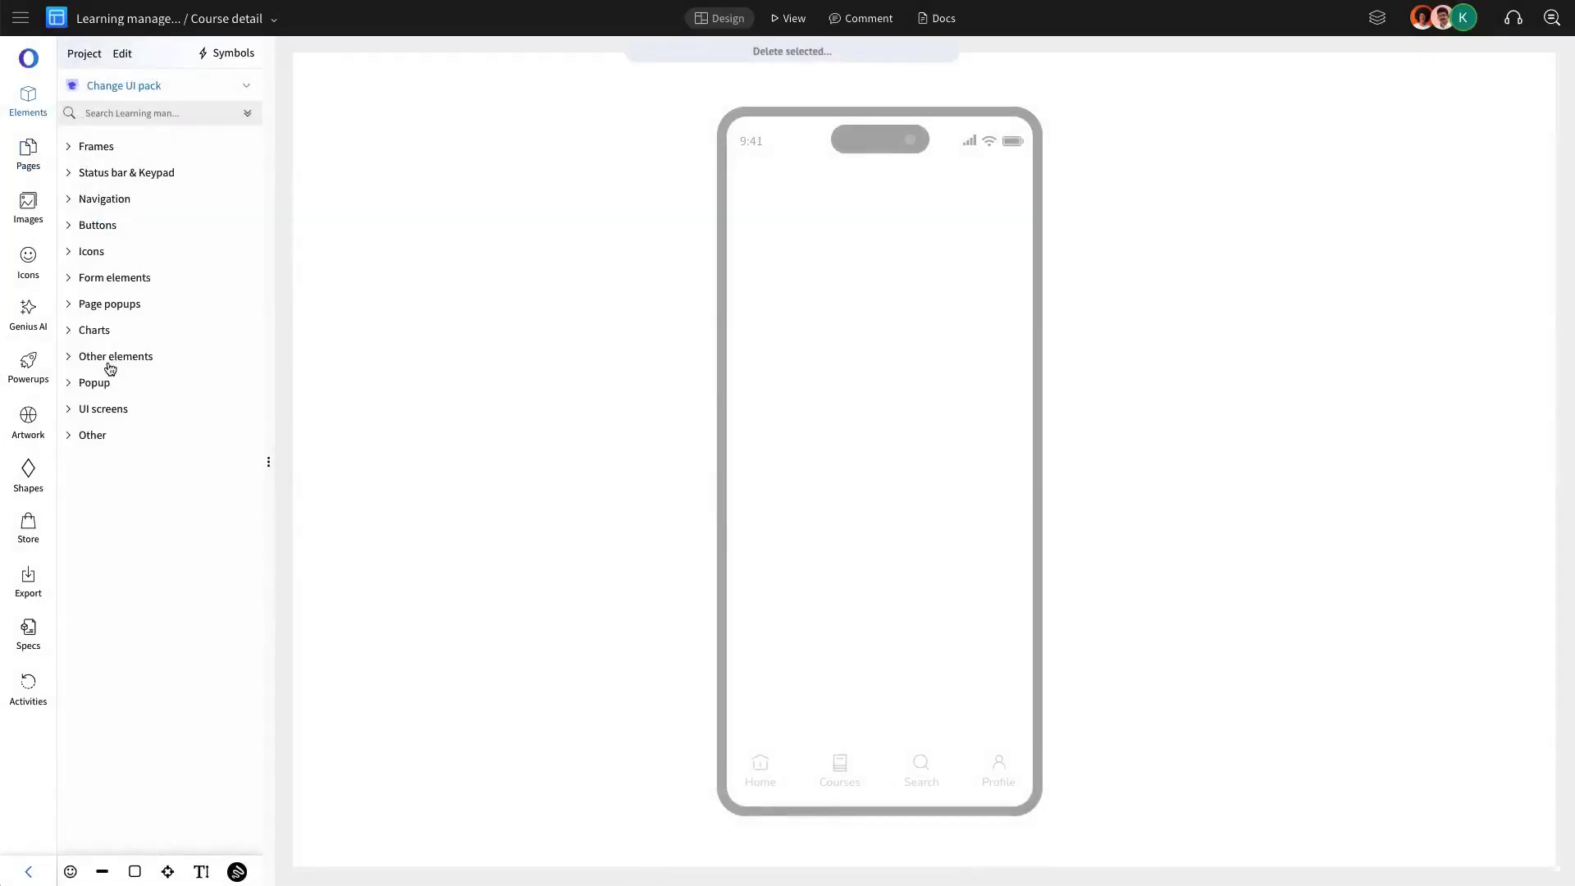
# Place the Course Detail page popup at the top of the phone frame and nudge it to X 536, Y 137.
pyautogui.click(110, 306)
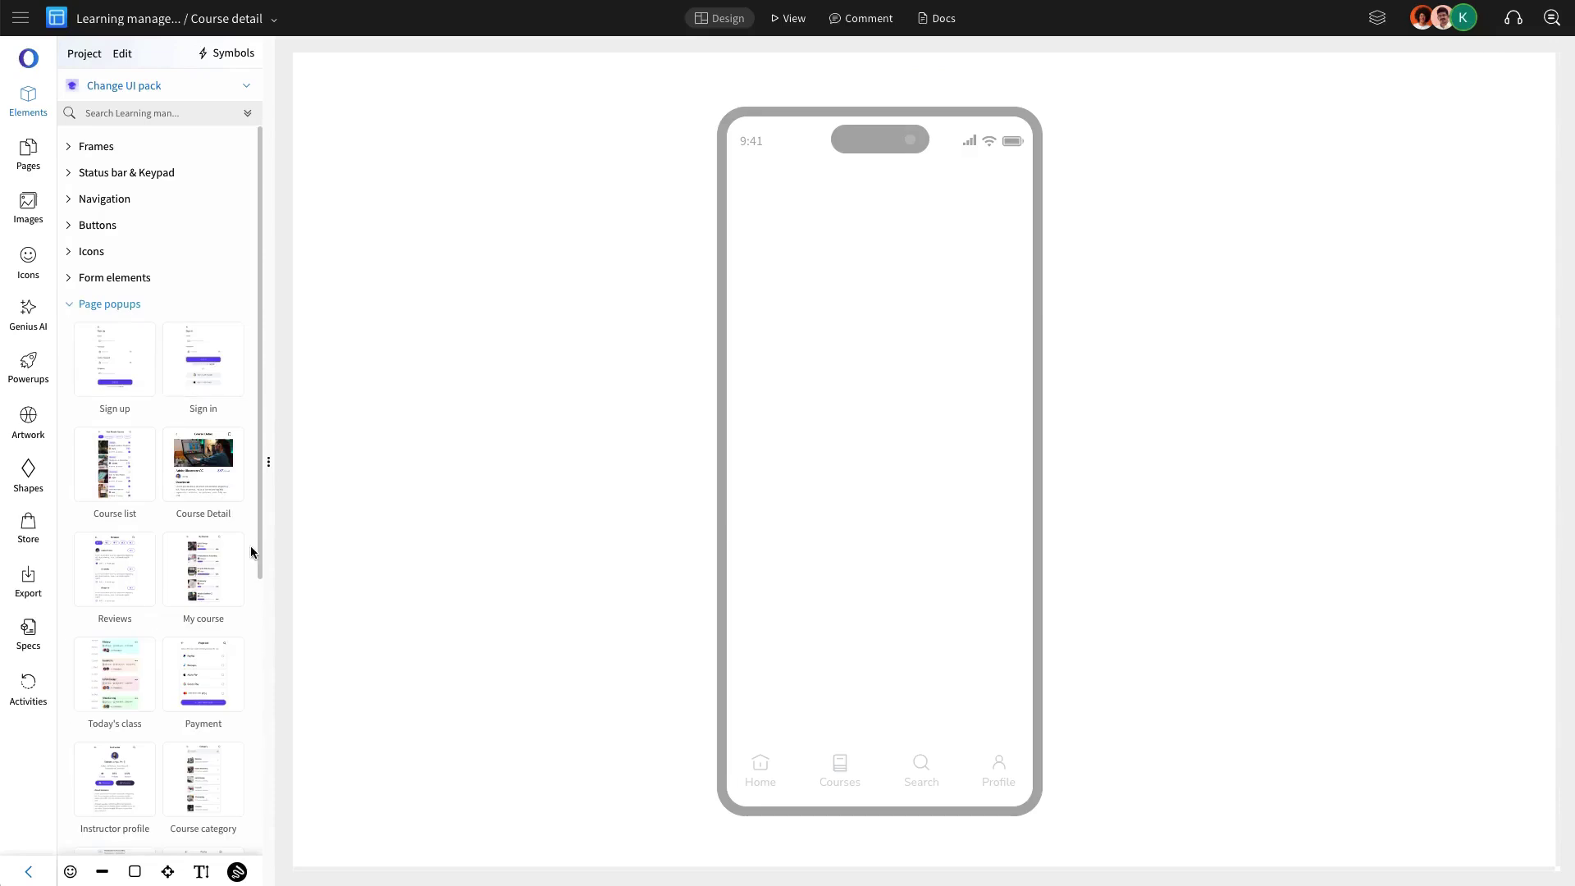
pyautogui.moveTo(206, 490); pyautogui.dragTo(878, 297)
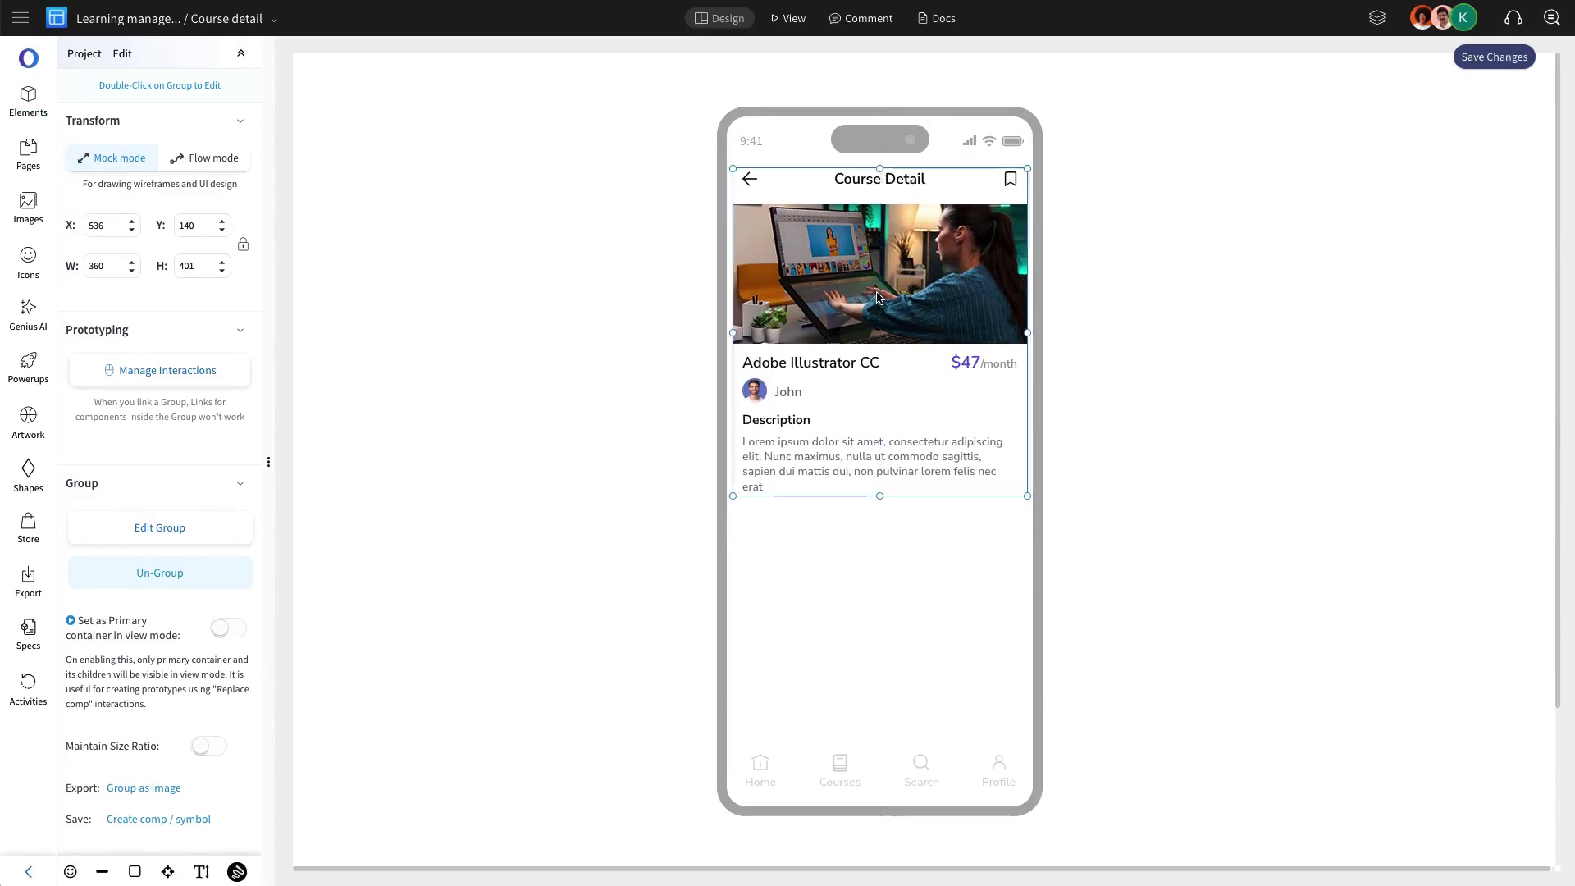
pyautogui.click(933, 275)
pyautogui.press('Left')
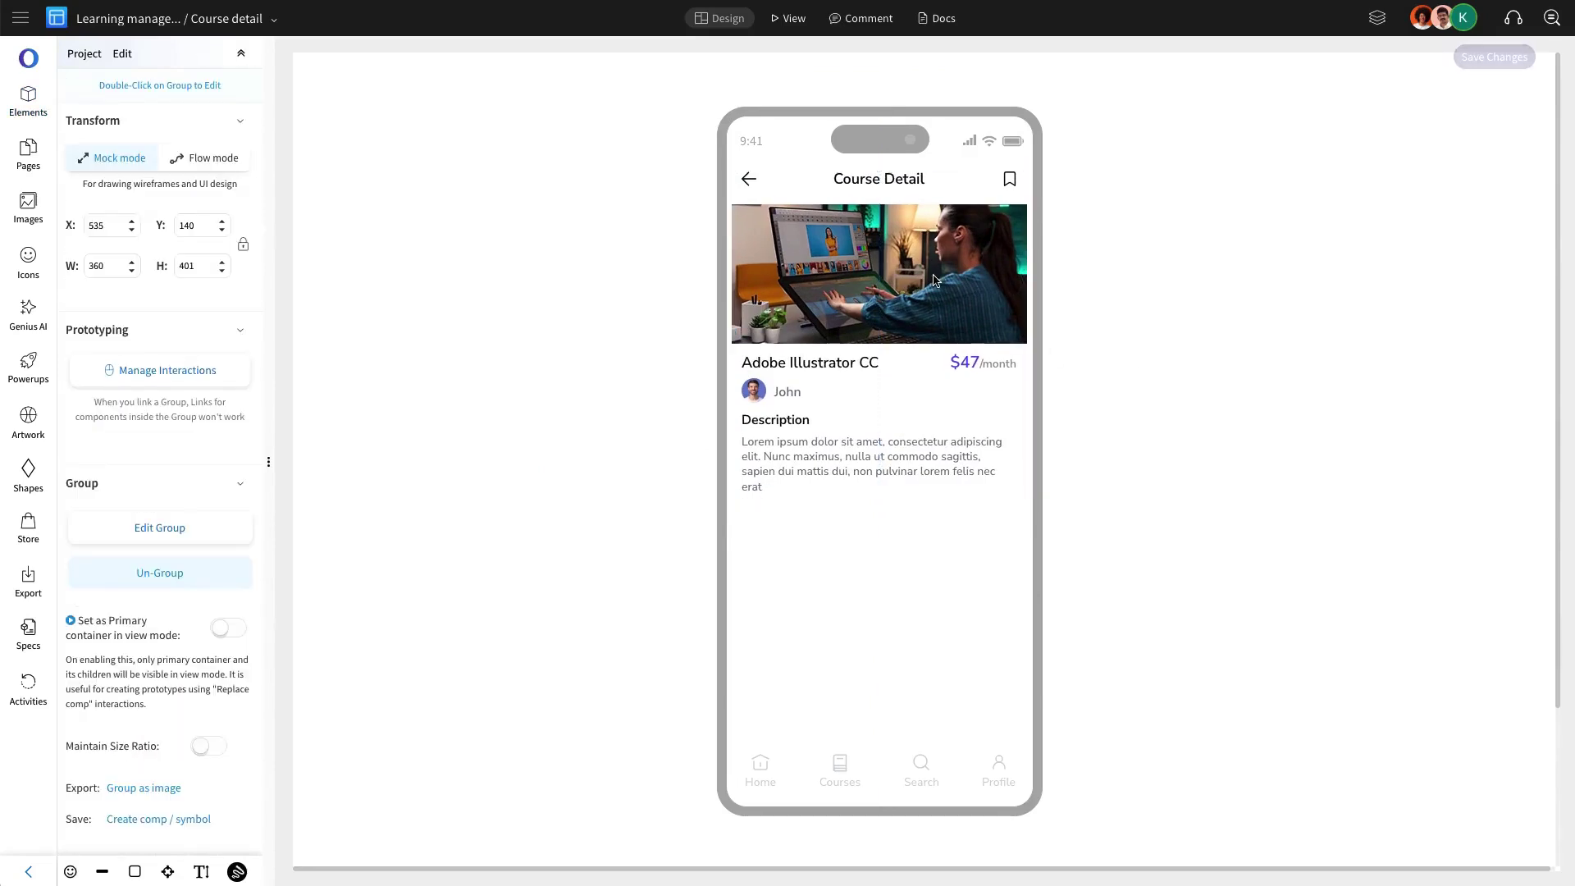
pyautogui.press('Up')
pyautogui.press('Up')
pyautogui.press('Up')
pyautogui.press('Right')
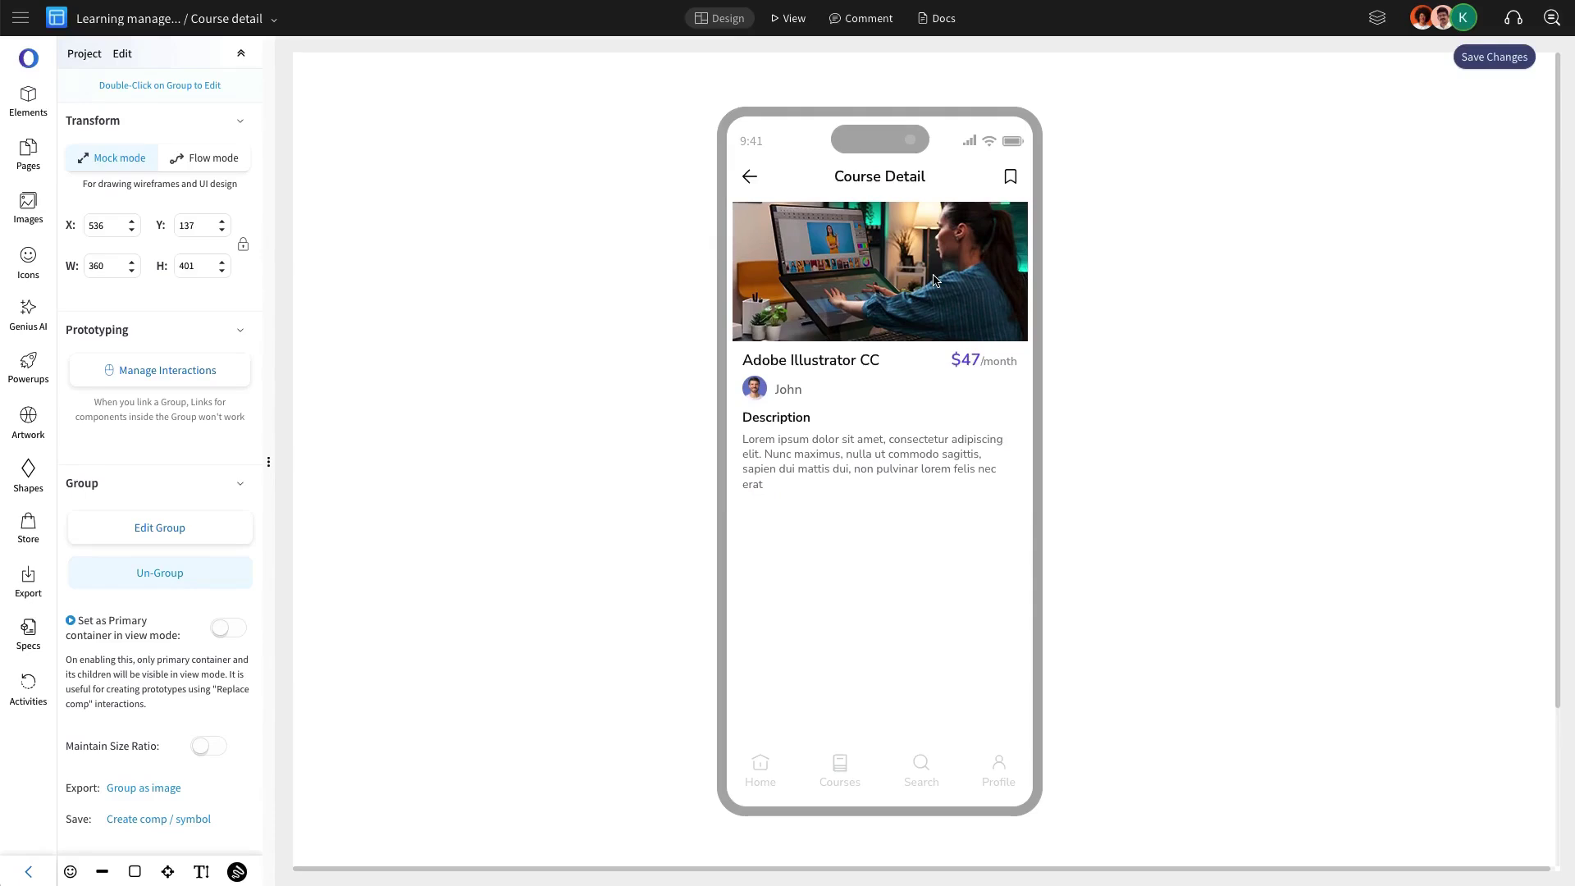
# Try to enlarge the course image inside the Course Detail group toward the phone frame's inner edge.
pyautogui.doubleClick(935, 281)
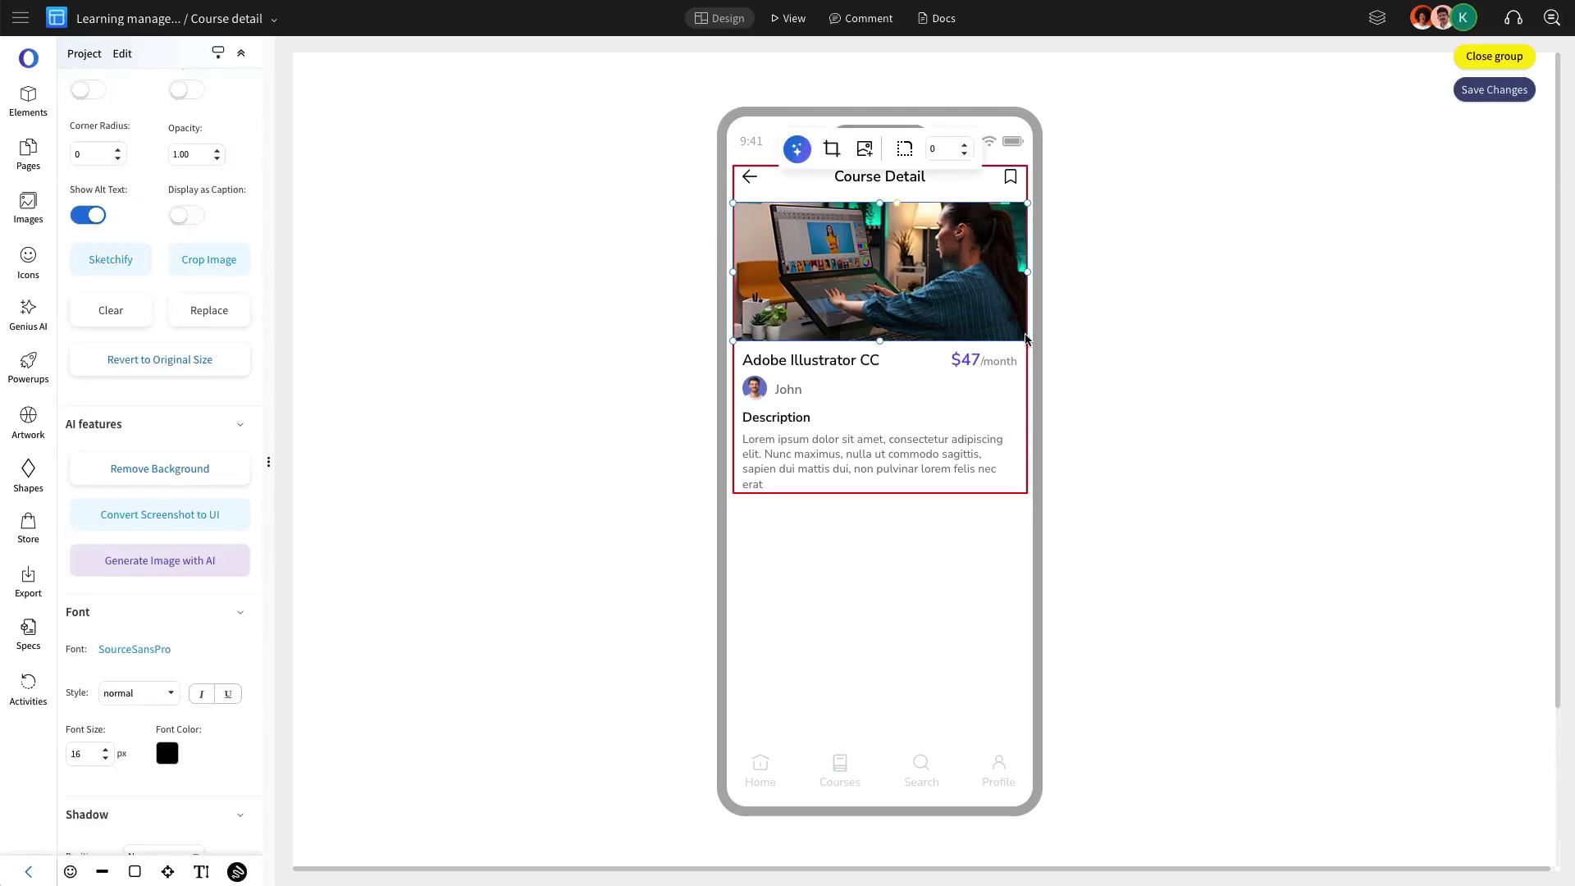
pyautogui.moveTo(1028, 340); pyautogui.dragTo(1035, 344)
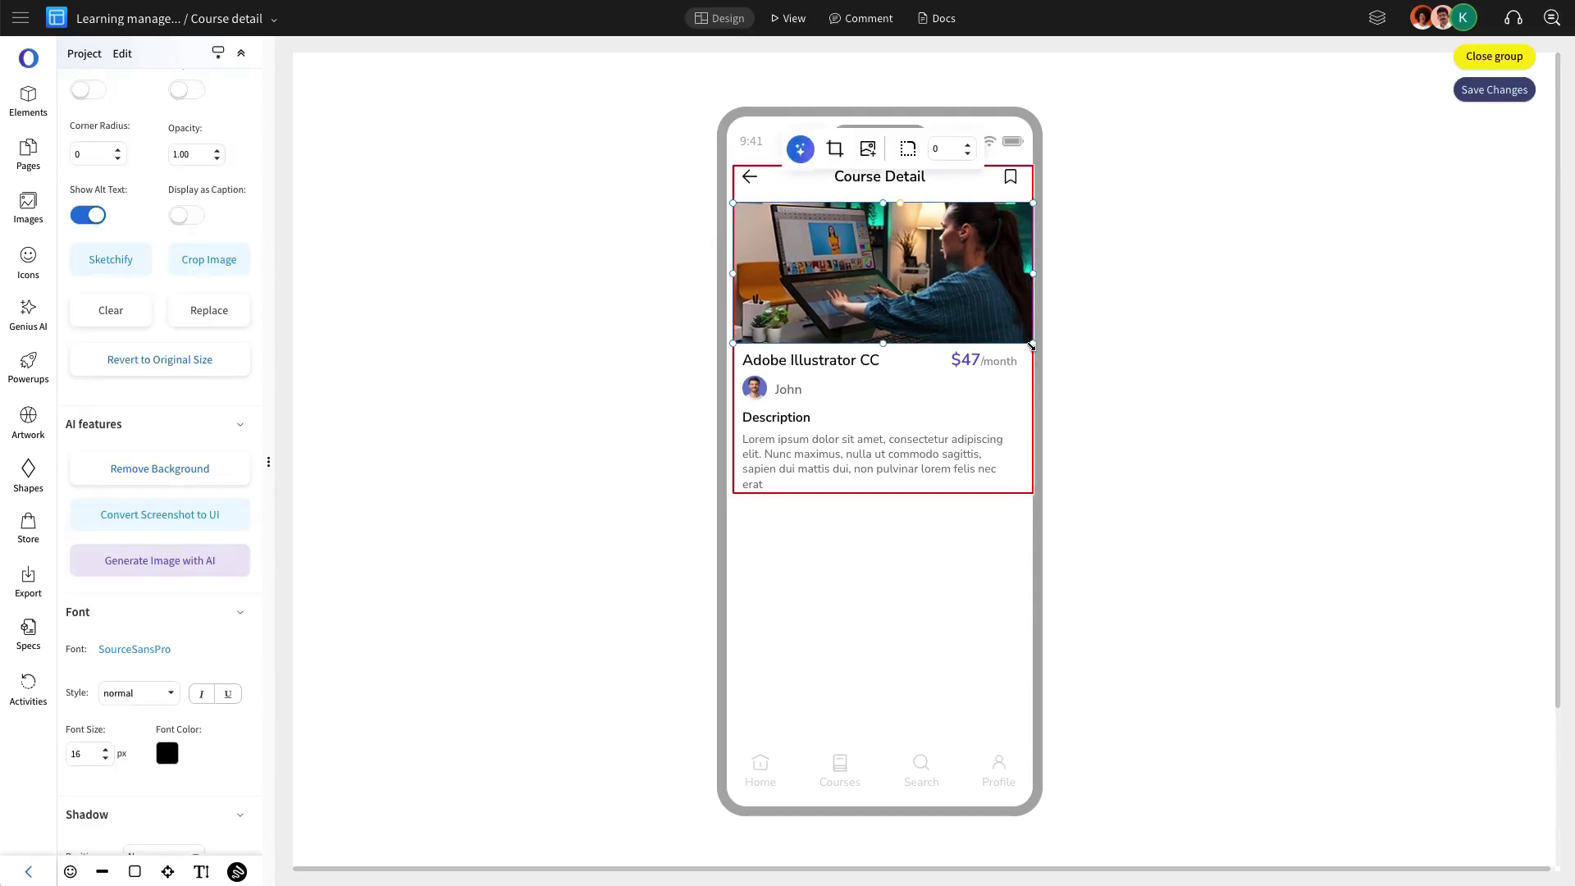
pyautogui.hotkey('ctrl', 'z')
# Move the Course Detail group slightly up to Y 134, keeping it centred in the phone frame.
pyautogui.click(940, 304)
pyautogui.moveTo(941, 303); pyautogui.dragTo(940, 301)
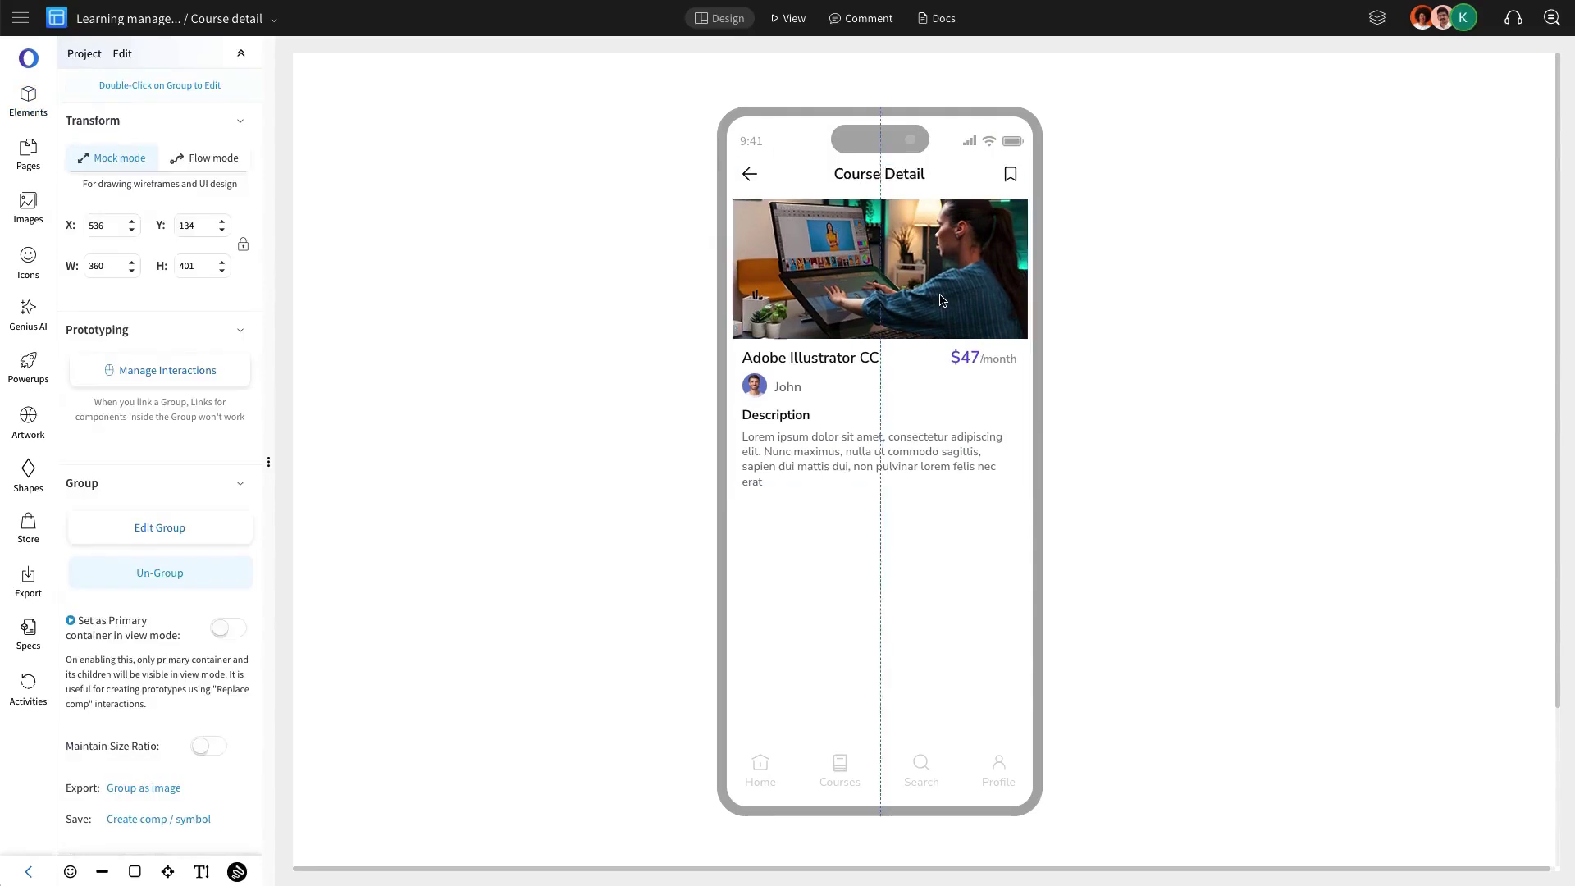
pyautogui.doubleClick(940, 301)
pyautogui.click(1037, 320)
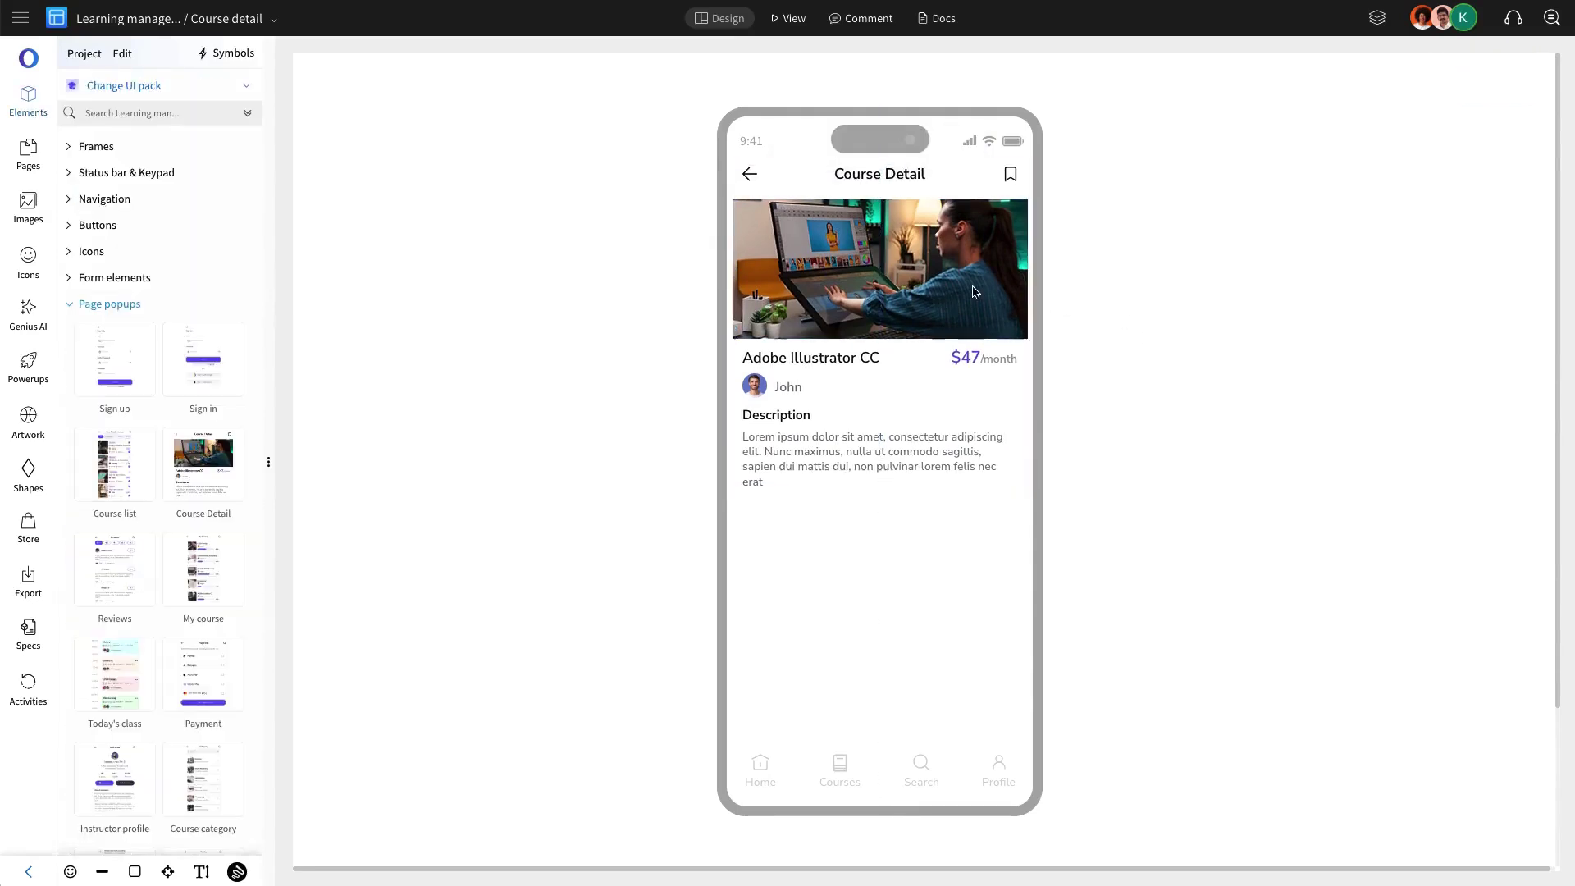
# Add the Lessons component from the UI pack's other elements to the lower part of the page.
pyautogui.click(109, 303)
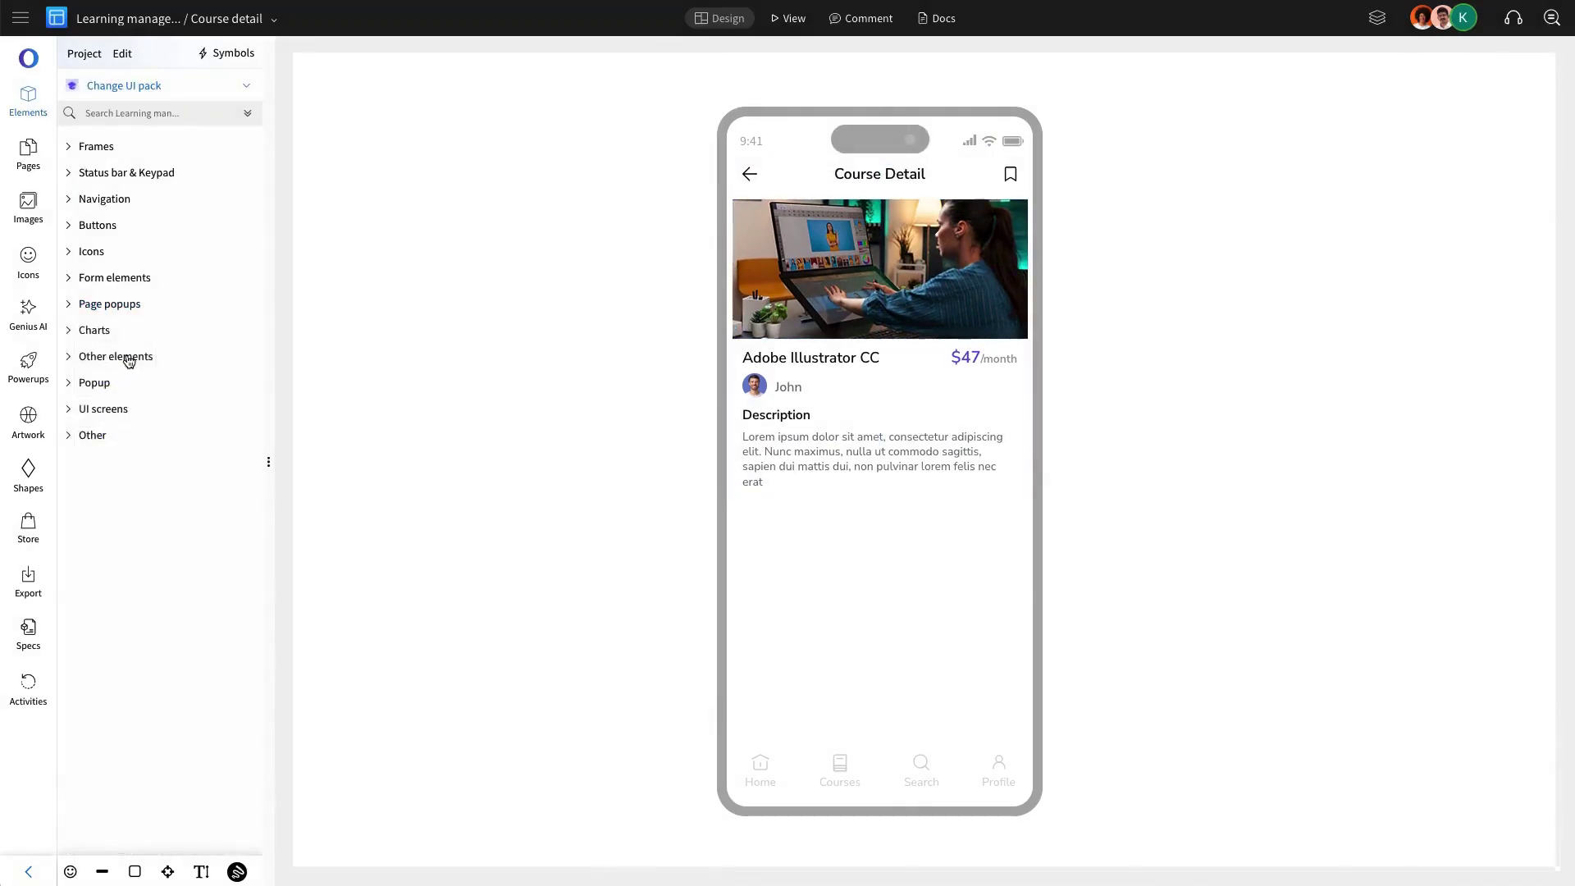
pyautogui.click(129, 358)
pyautogui.scroll(-3, 130, 527)
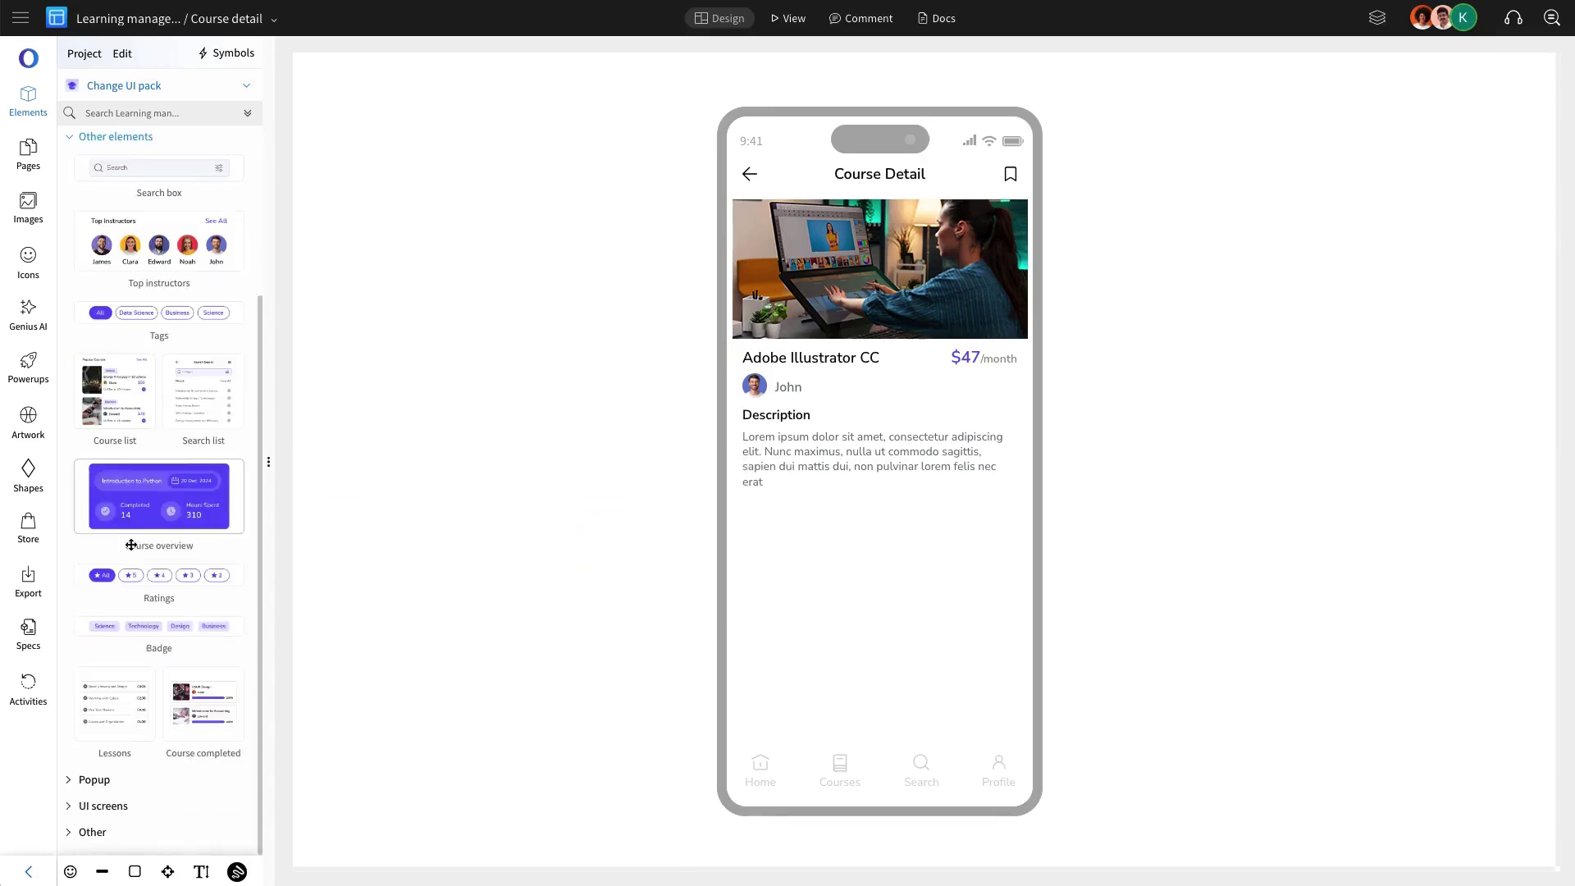
pyautogui.moveTo(115, 704); pyautogui.dragTo(831, 640)
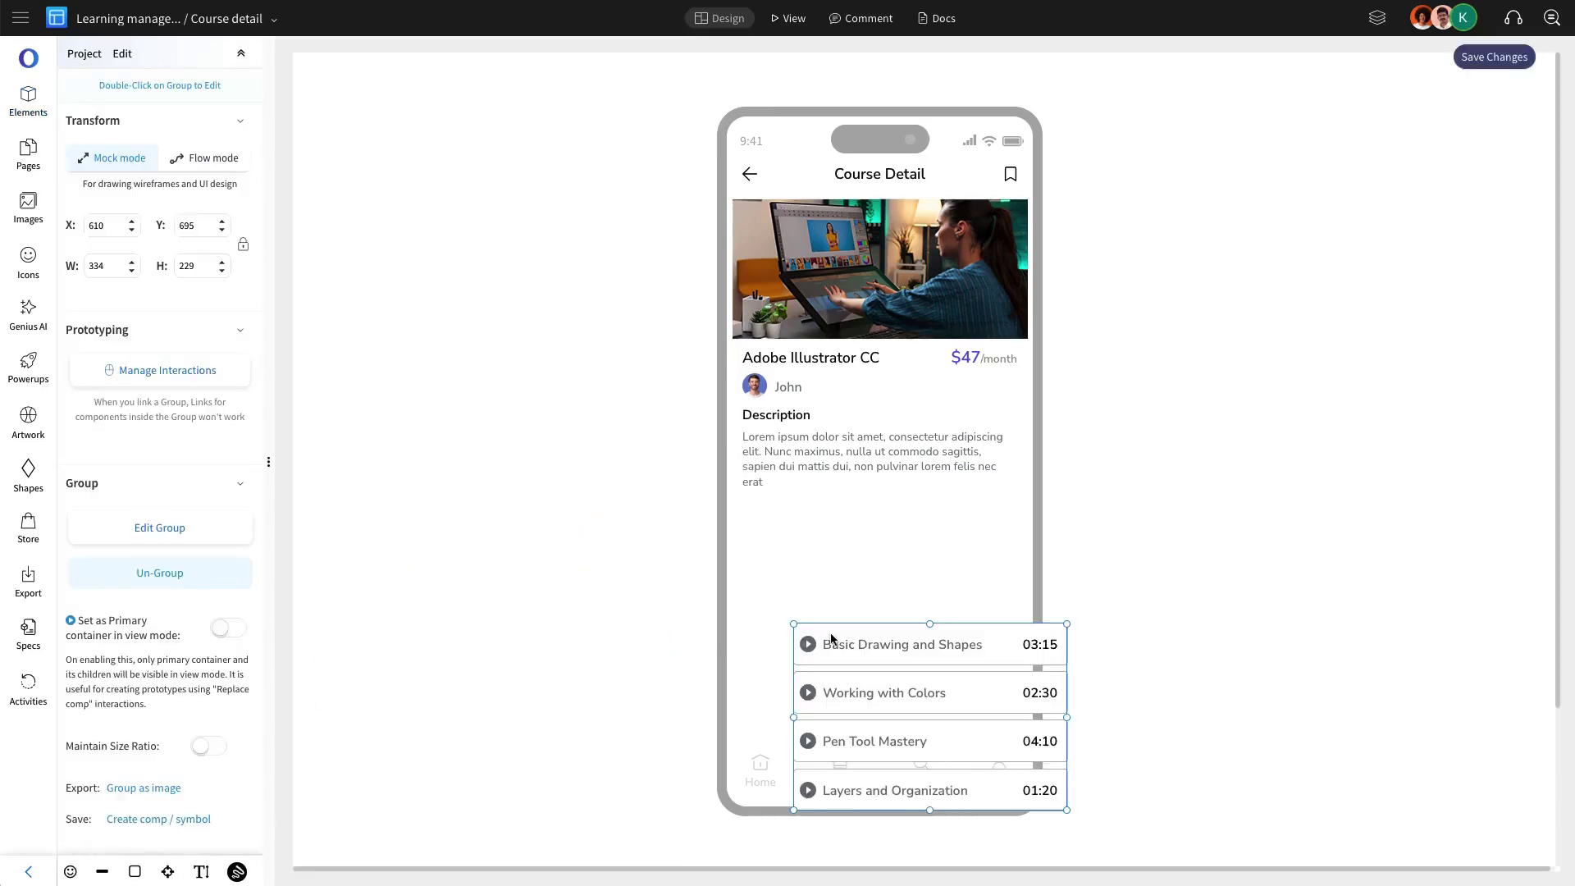
# Duplicate the Description heading, place the copy below the description paragraph and change its text to Lessons.
pyautogui.click(760, 415)
pyautogui.click(761, 416)
pyautogui.hotkey('ctrl', 'c')
pyautogui.hotkey('ctrl', 'v')
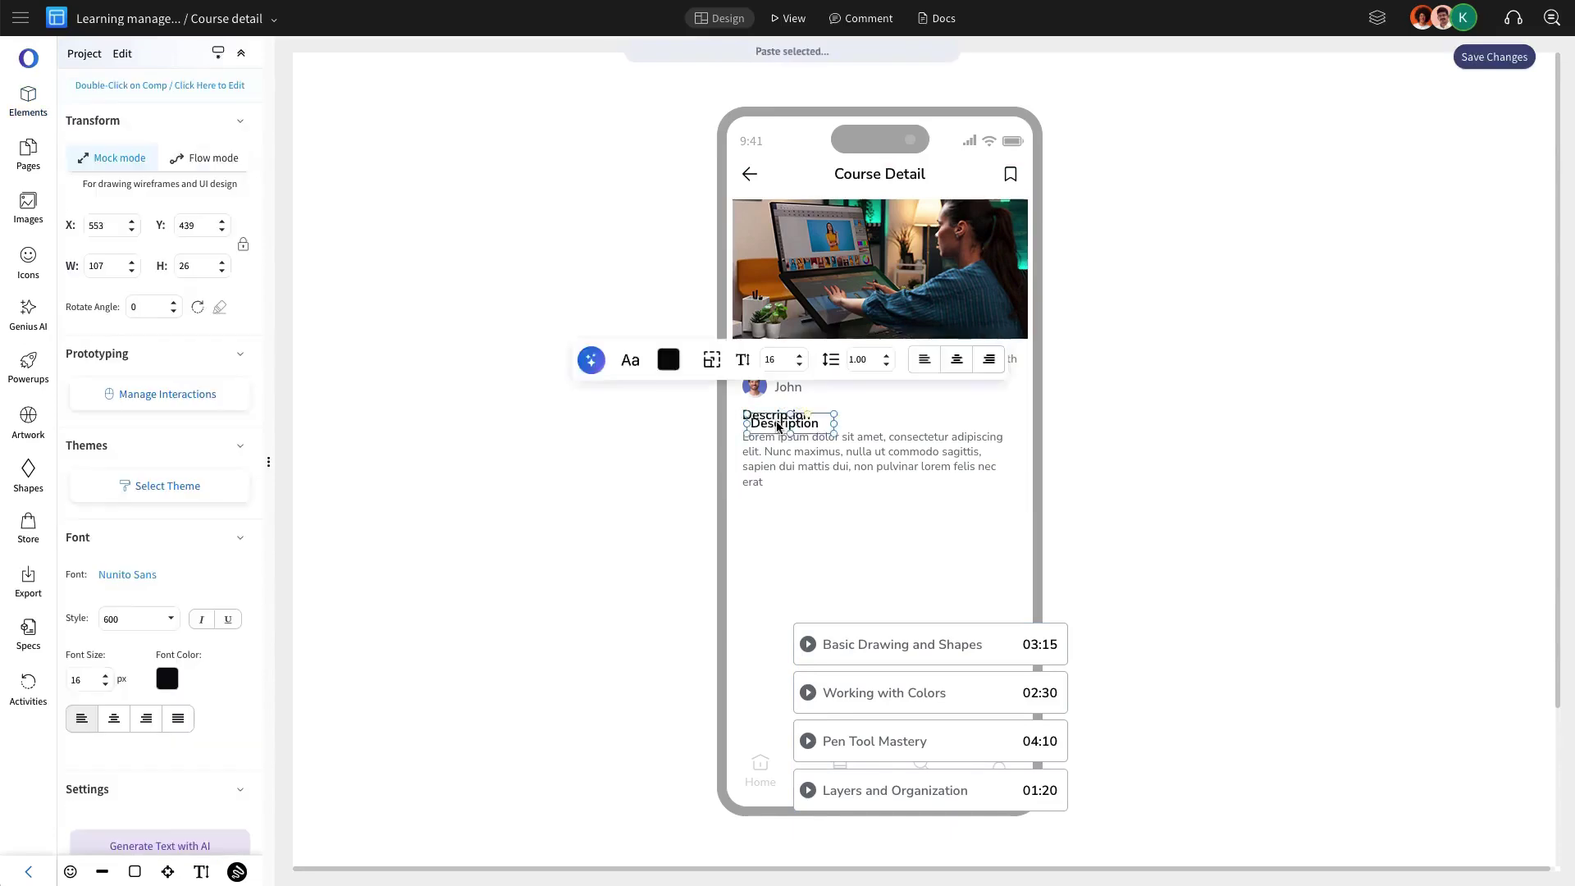
pyautogui.moveTo(778, 426); pyautogui.dragTo(769, 514)
pyautogui.doubleClick(770, 513)
pyautogui.write('Lessons')
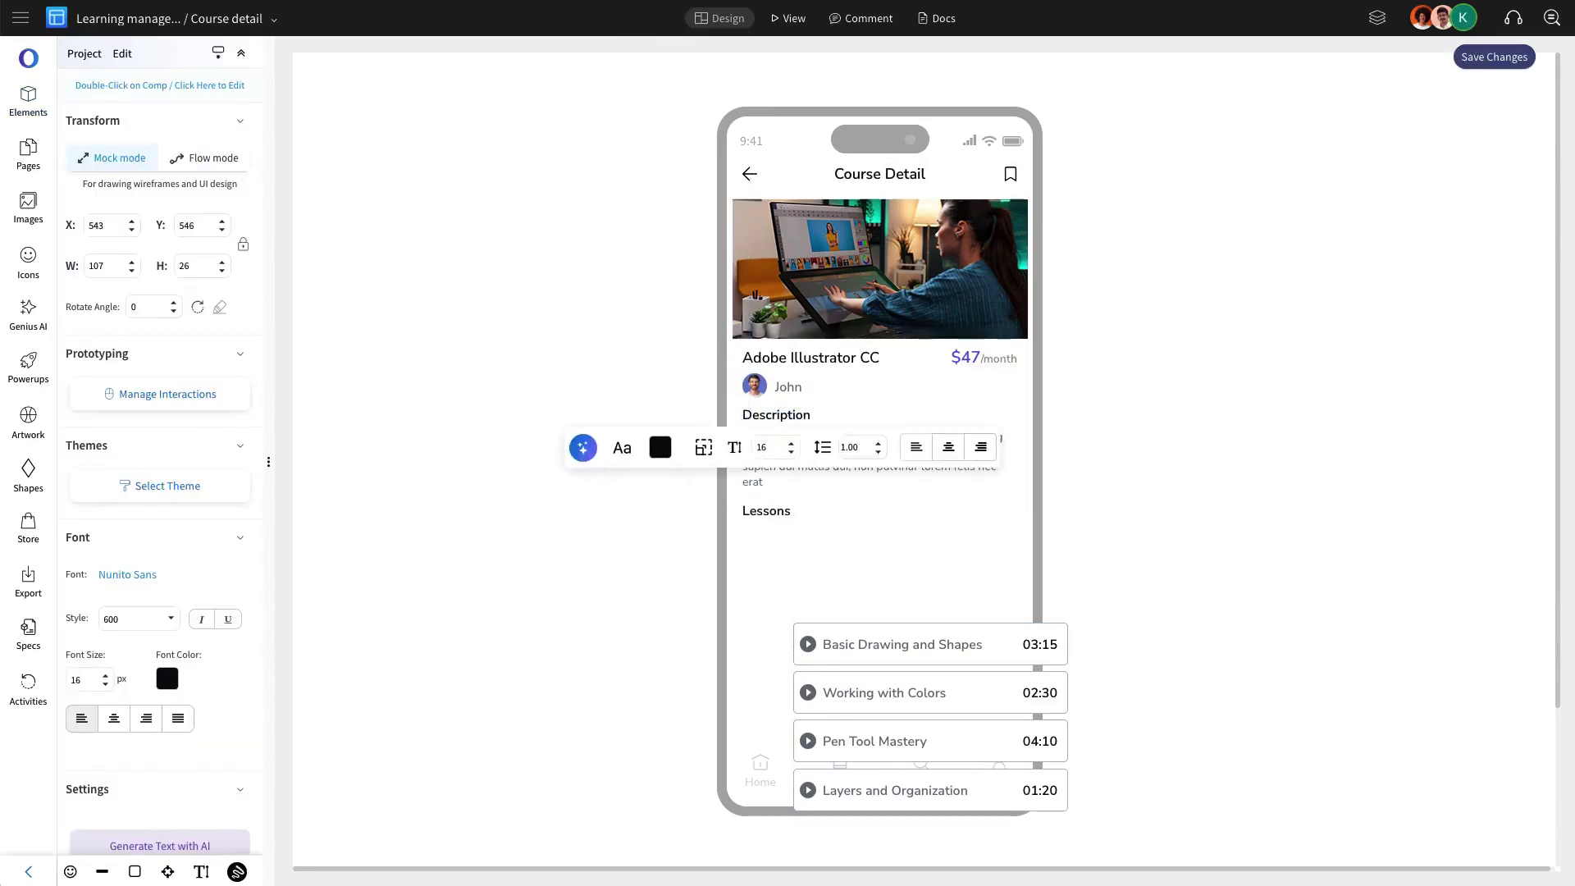
# Move the lesson list directly below the Lessons heading, positioned at X 548, Y 585.
pyautogui.moveTo(934, 707); pyautogui.dragTo(883, 621)
pyautogui.click(771, 525)
pyautogui.click(776, 552)
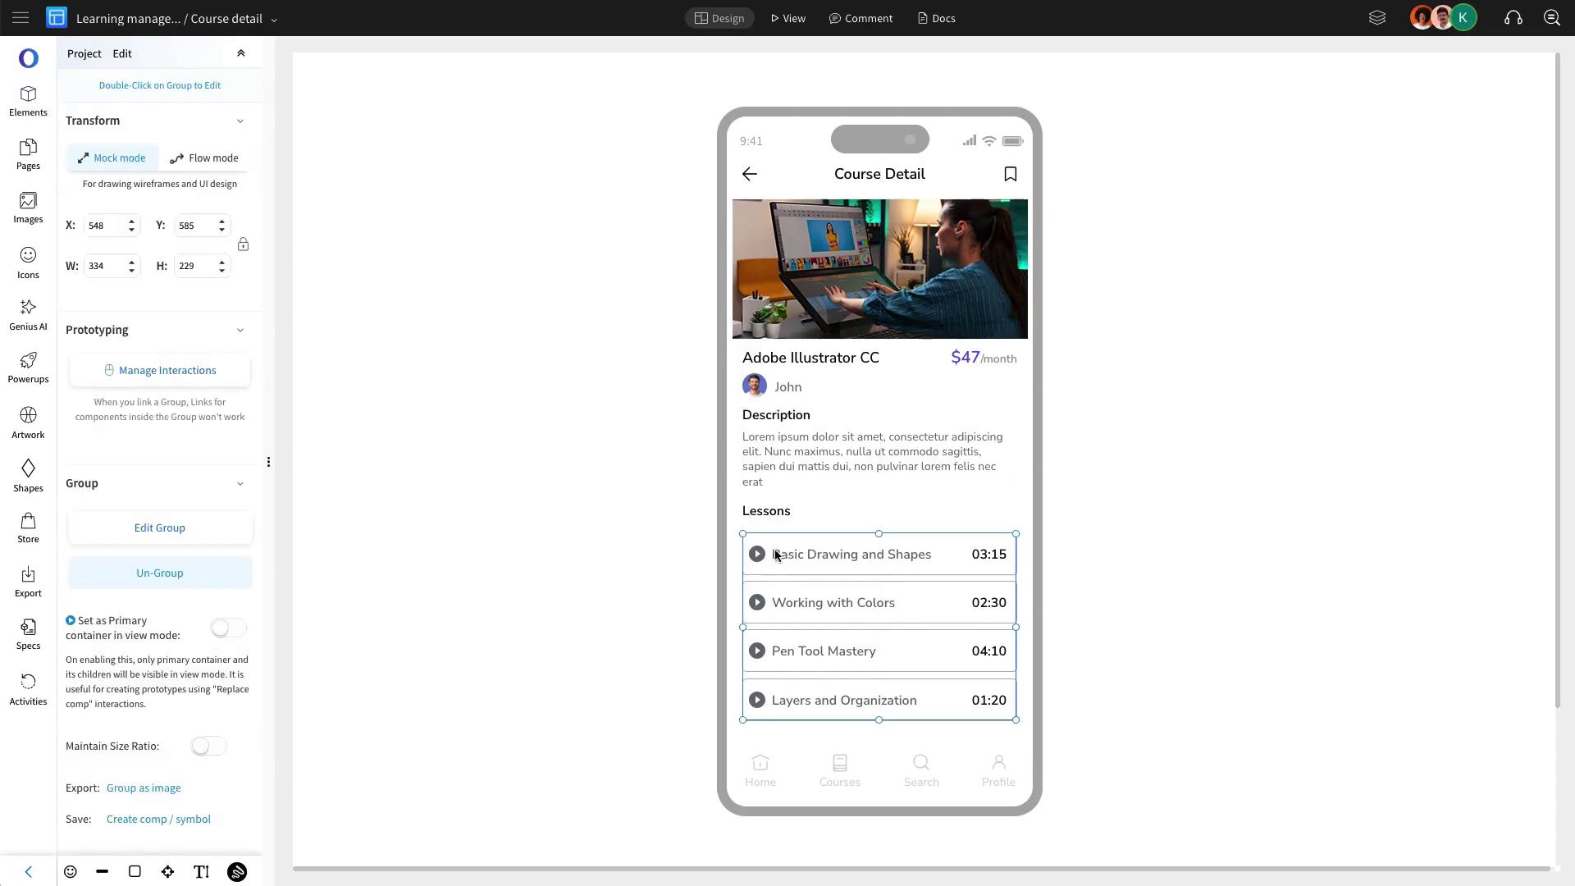
pyautogui.press('Right')
pyautogui.press('Right')
pyautogui.press('Left')
pyautogui.press('Left')
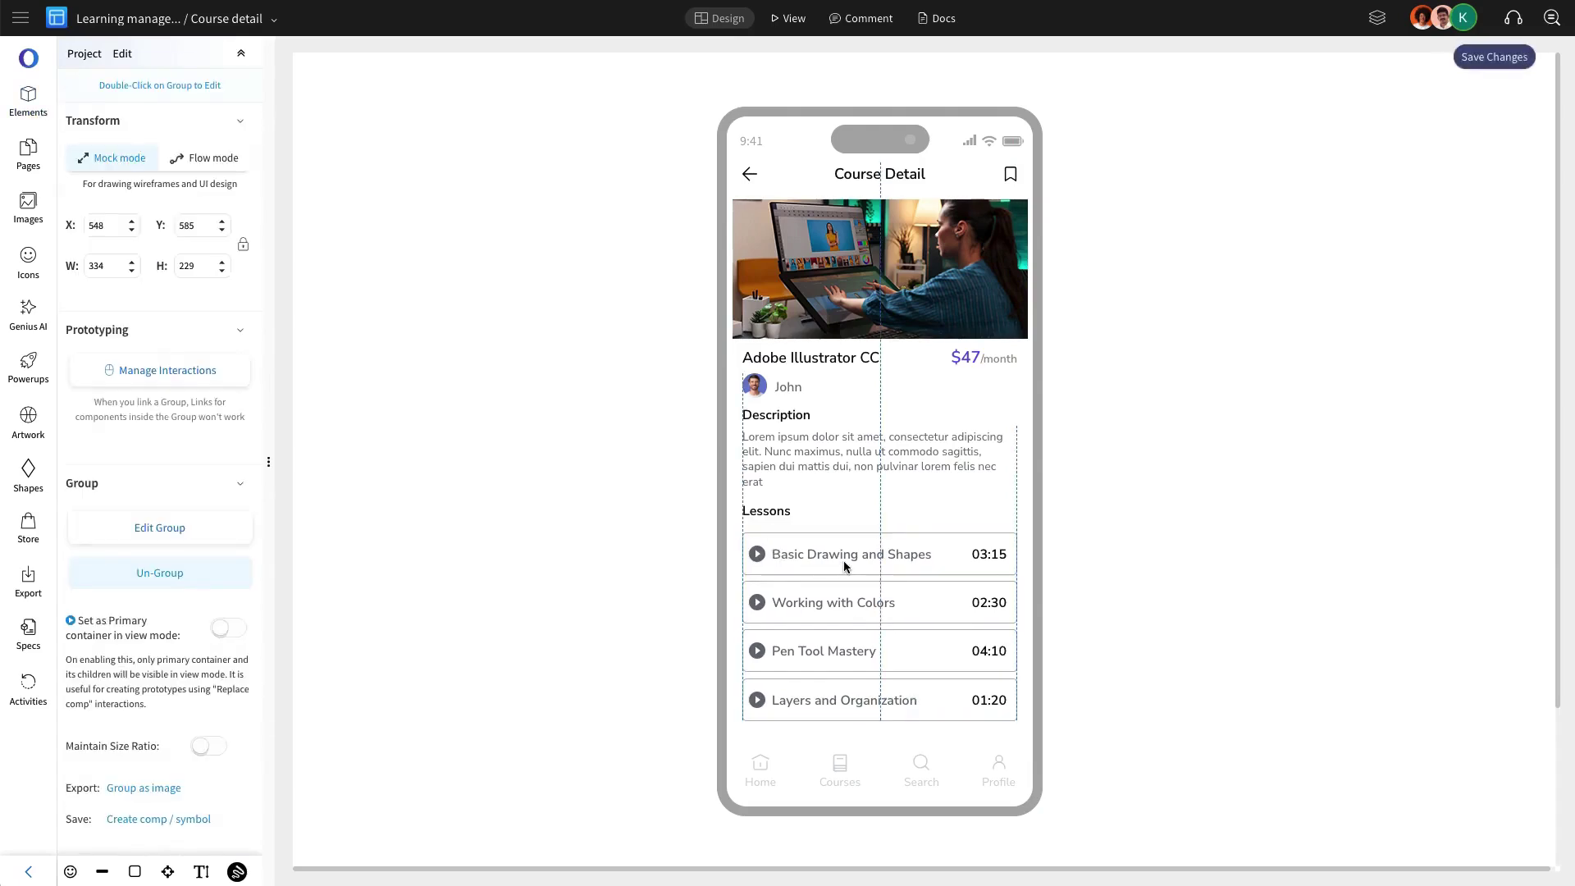
# Shrink the course image from both lower corners and shift the Course Detail group slightly sideways to centre it in the frame.
pyautogui.click(837, 311)
pyautogui.doubleClick(838, 309)
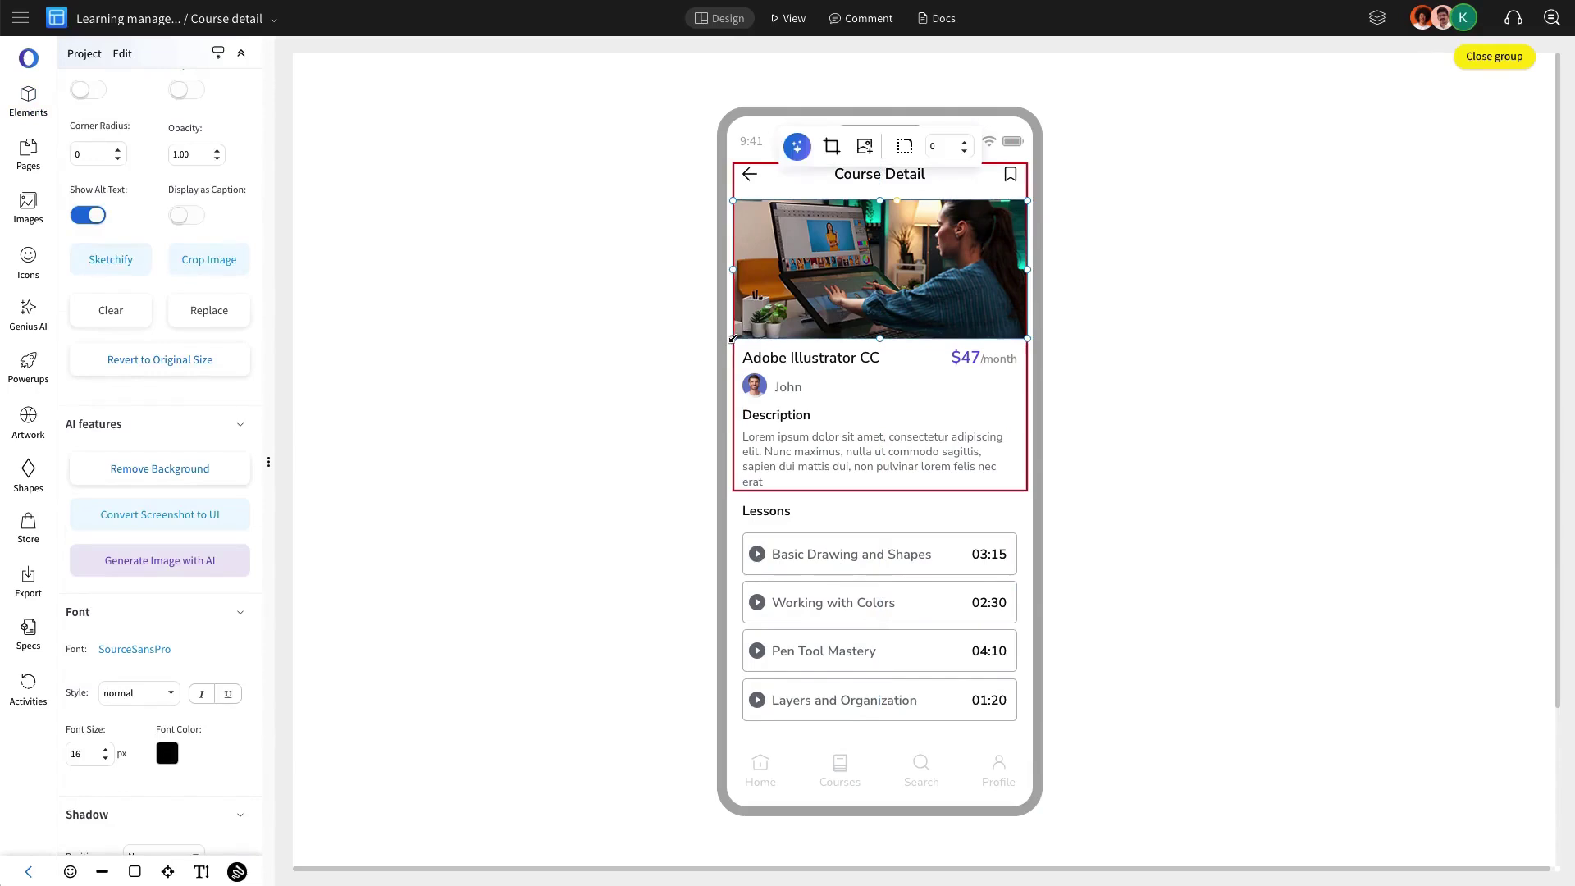
pyautogui.moveTo(734, 338); pyautogui.dragTo(739, 336)
pyautogui.moveTo(1027, 338); pyautogui.dragTo(1018, 332)
pyautogui.press('Escape')
pyautogui.moveTo(914, 272); pyautogui.dragTo(917, 272)
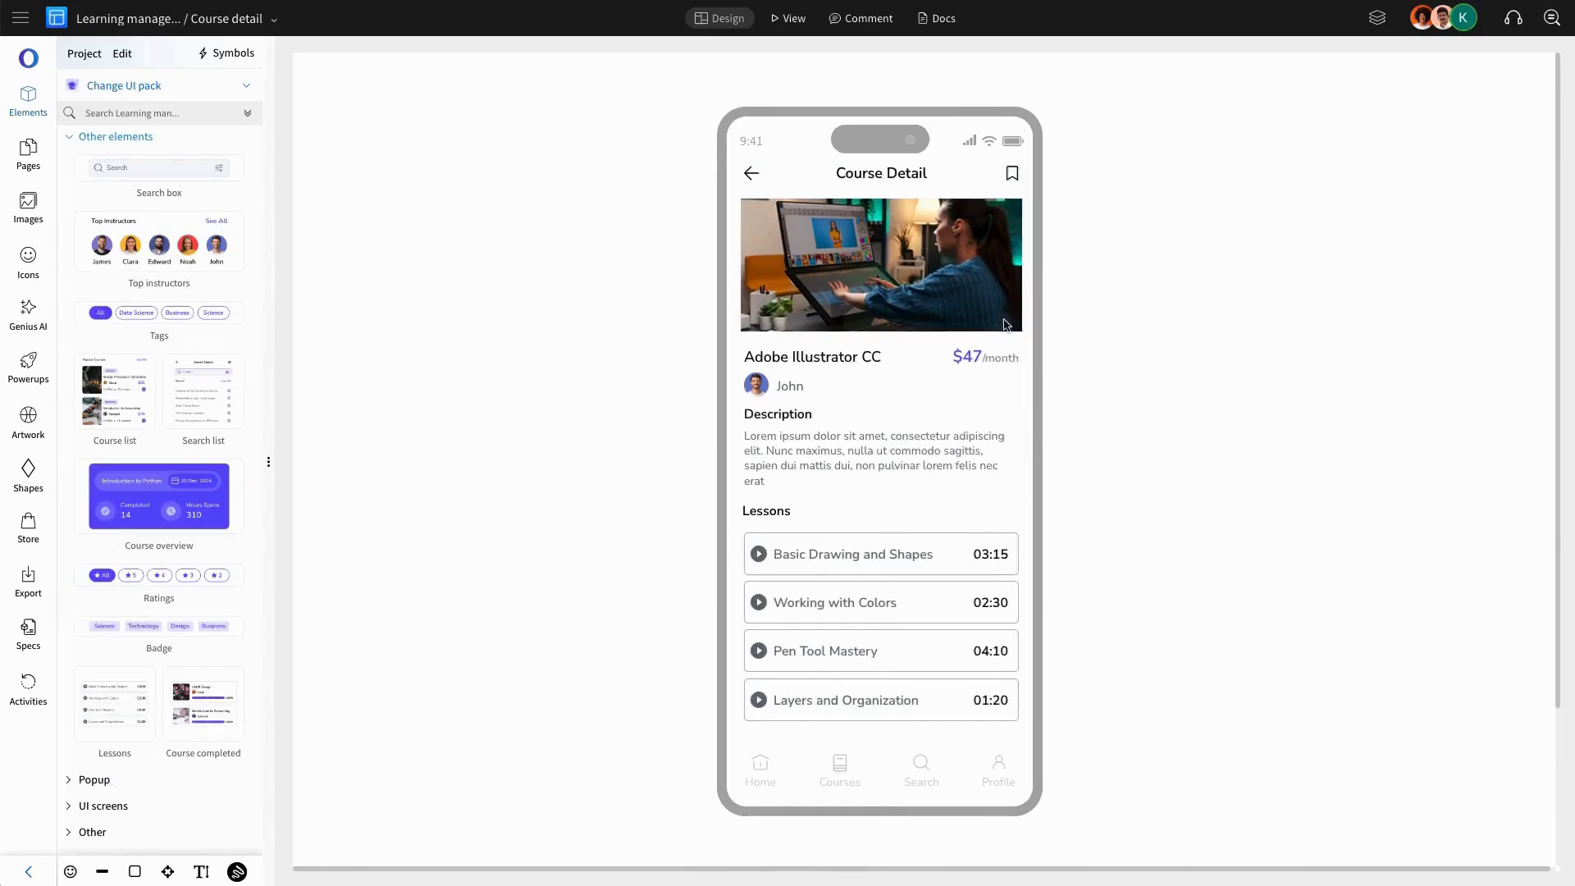
# Add another new page to the project and name it Profile.
pyautogui.click(29, 152)
pyautogui.click(75, 87)
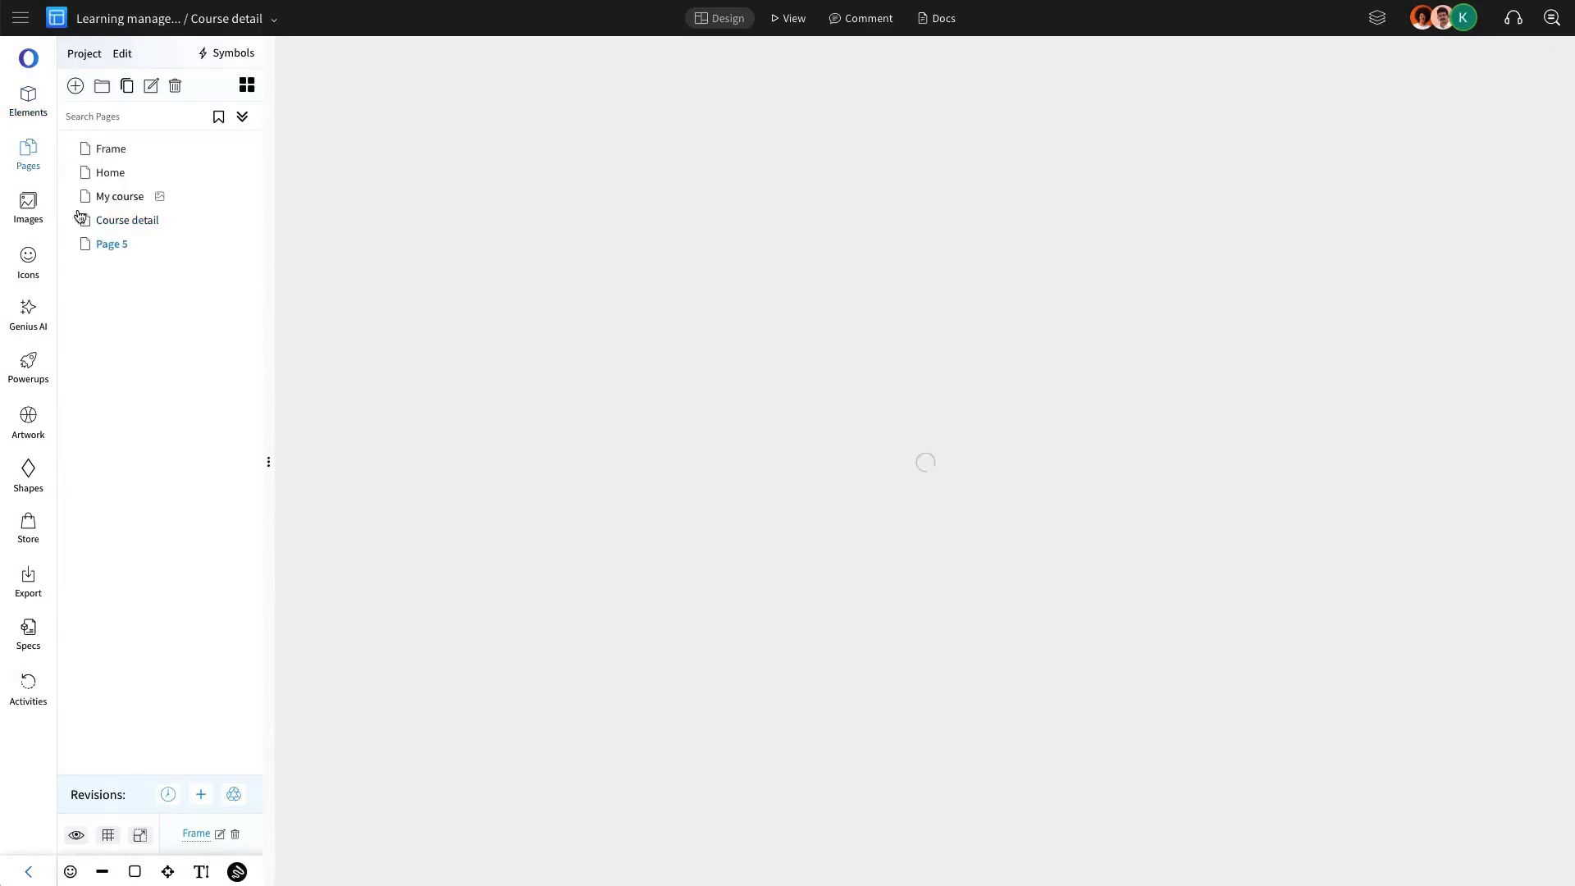
pyautogui.doubleClick(115, 247)
pyautogui.hotkey('ctrl', 'a')
pyautogui.write('Profi')
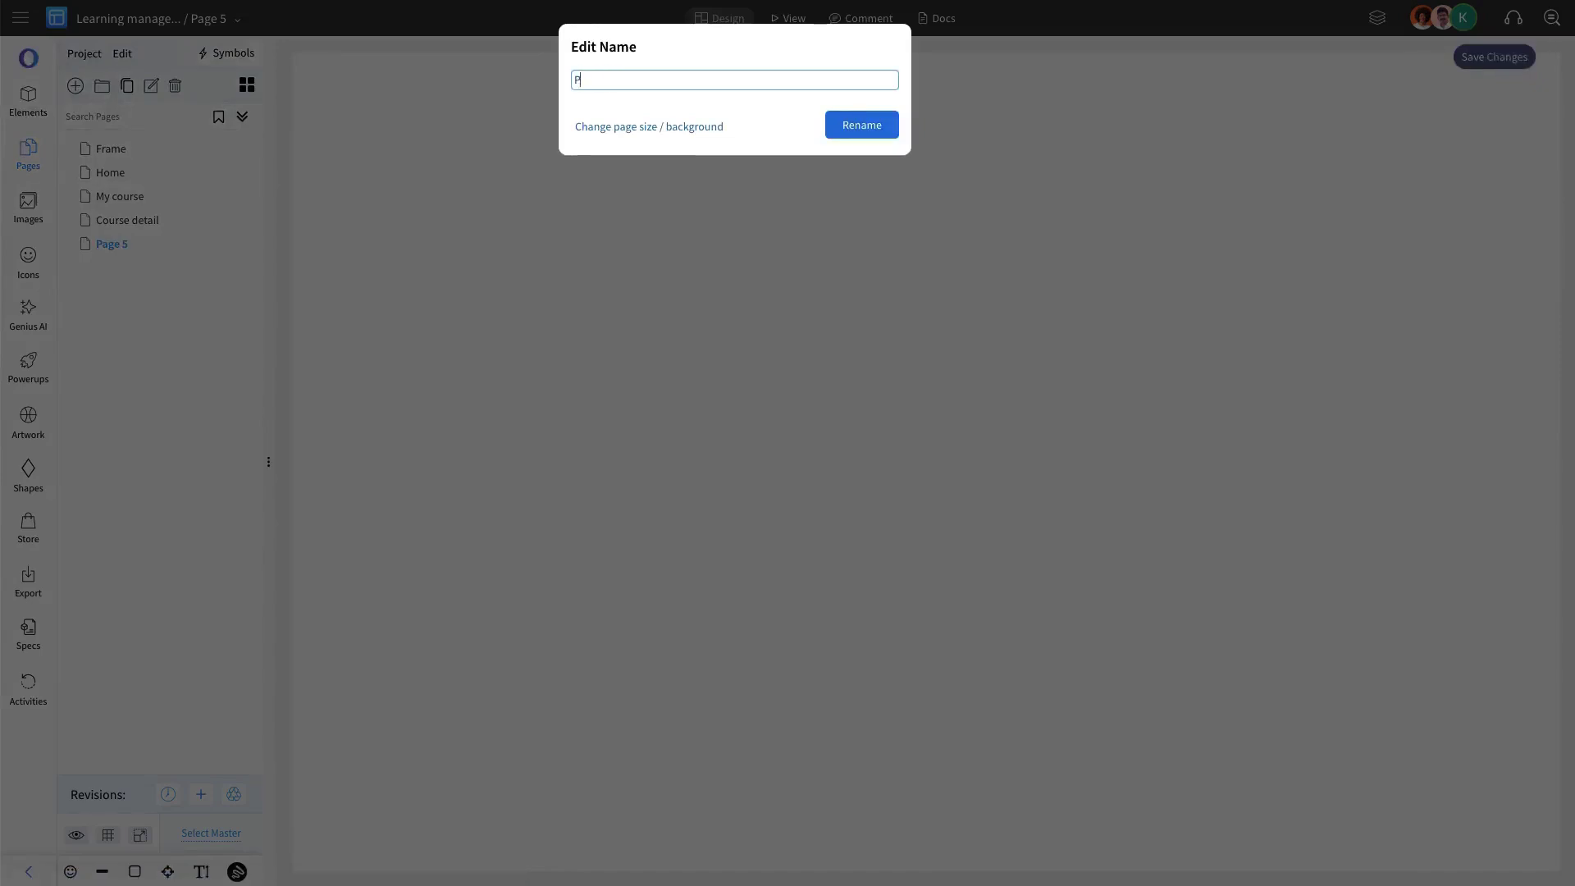
pyautogui.press('Return')
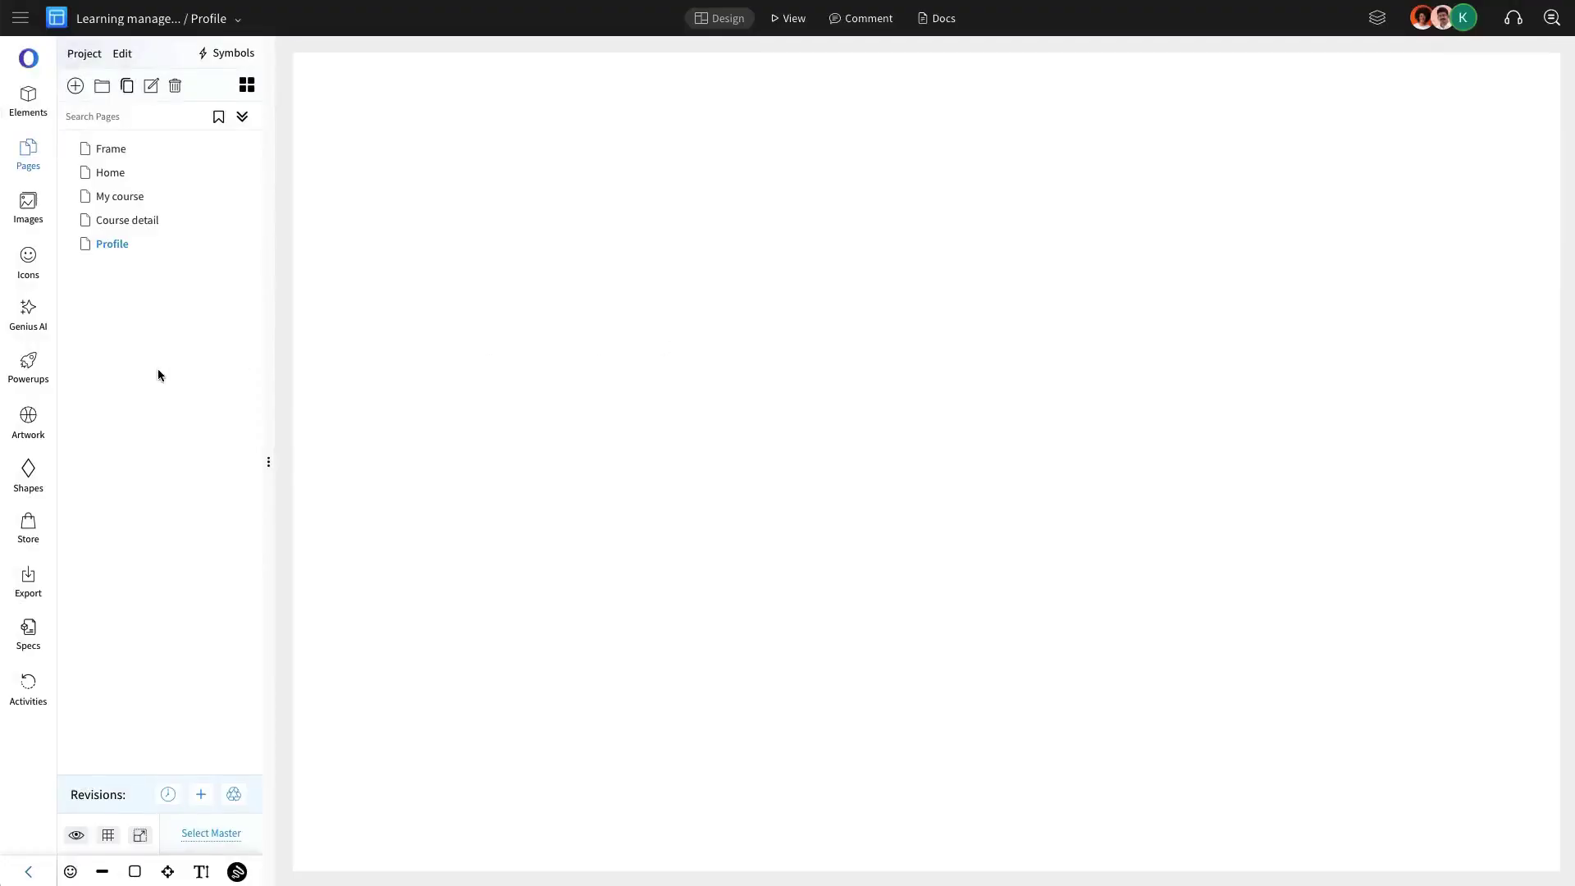
# Place the Profile page popup inside the phone frame below the status bar, centred above the navigation bar.
pyautogui.scroll(5, 153, 369)
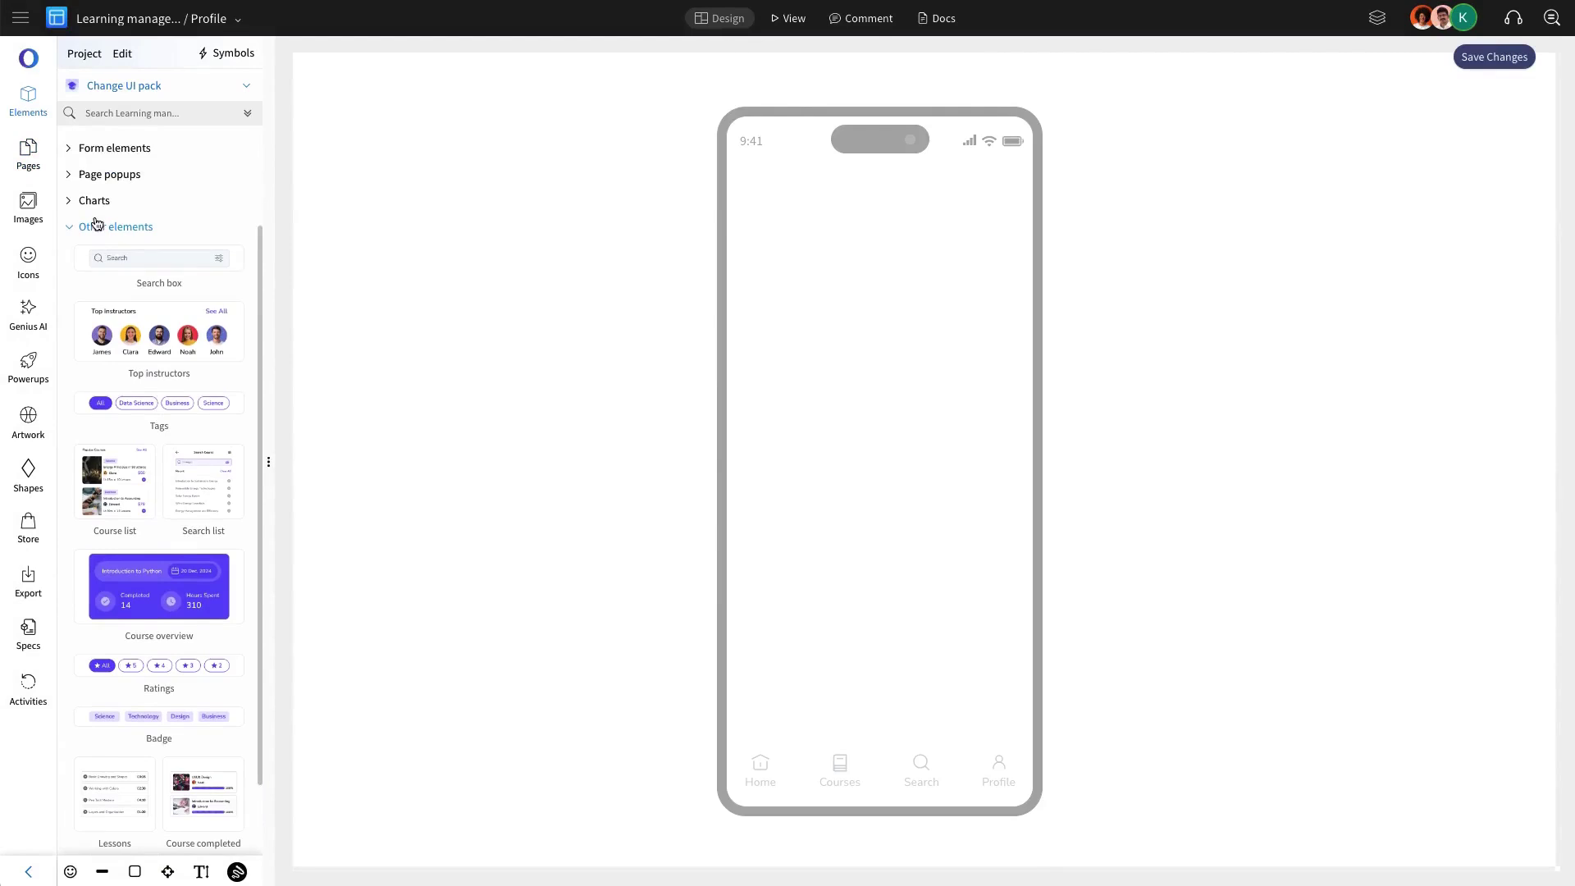
pyautogui.click(115, 266)
pyautogui.click(109, 304)
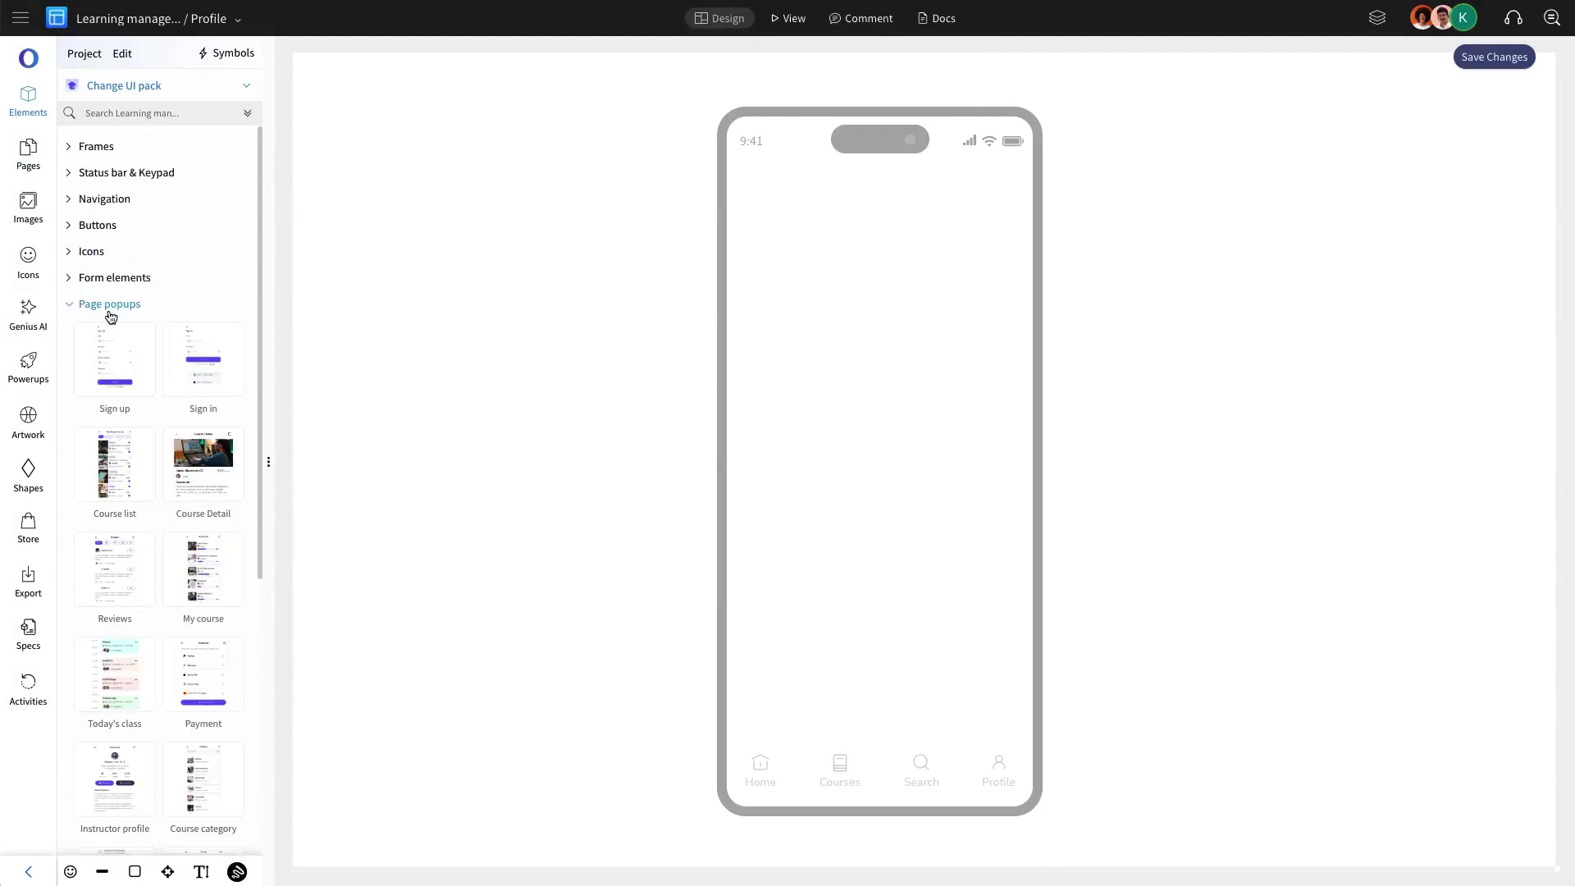
pyautogui.scroll(-2, 239, 580)
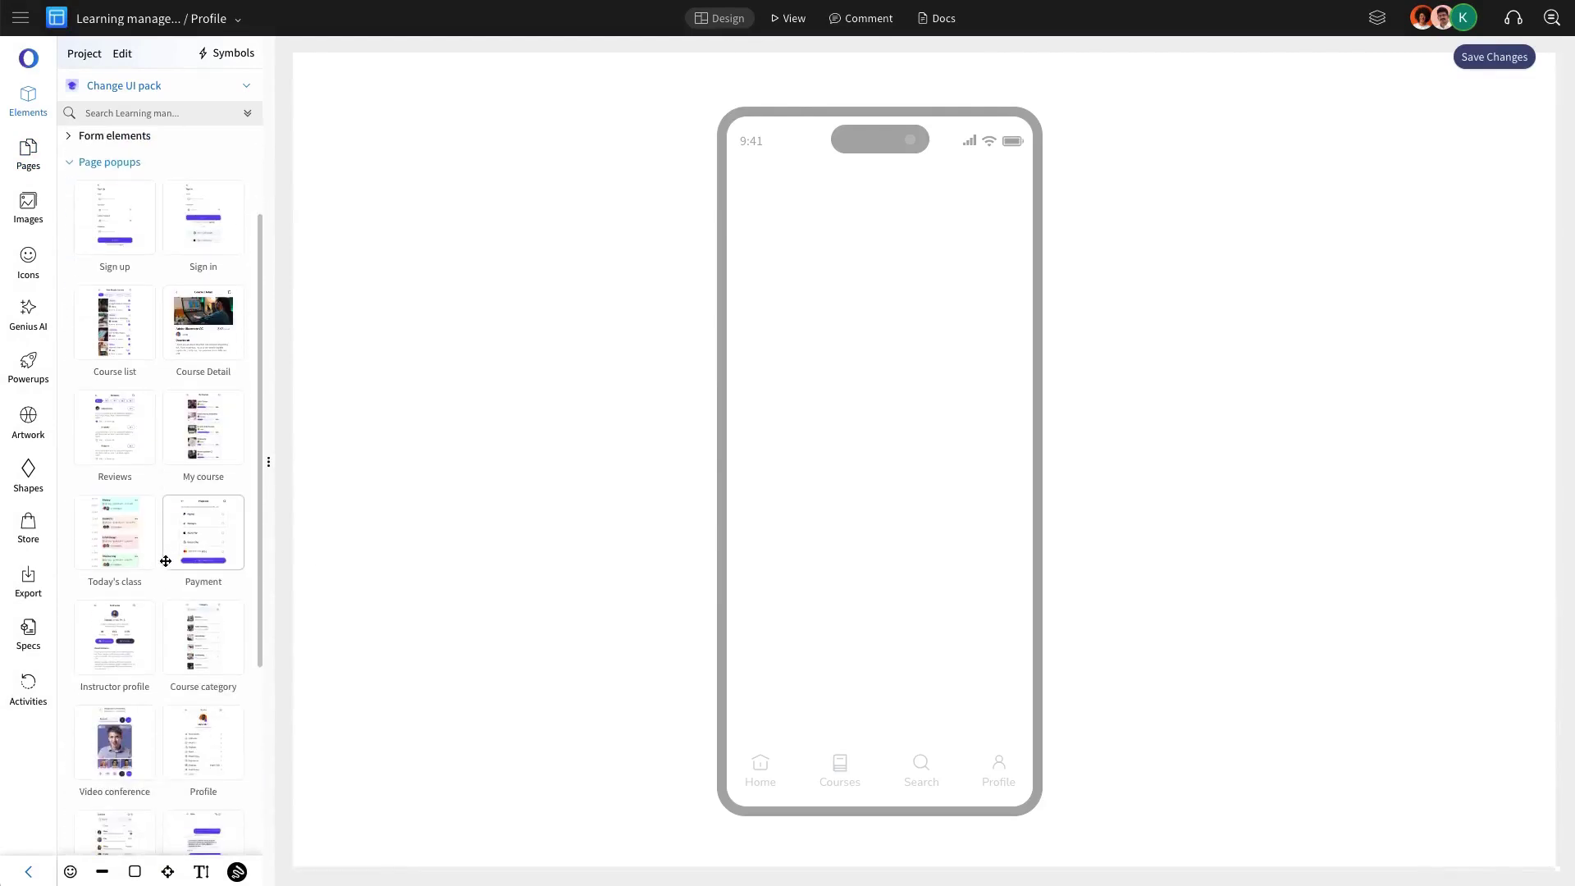
pyautogui.moveTo(146, 634)
pyautogui.scroll(-4, 146, 633)
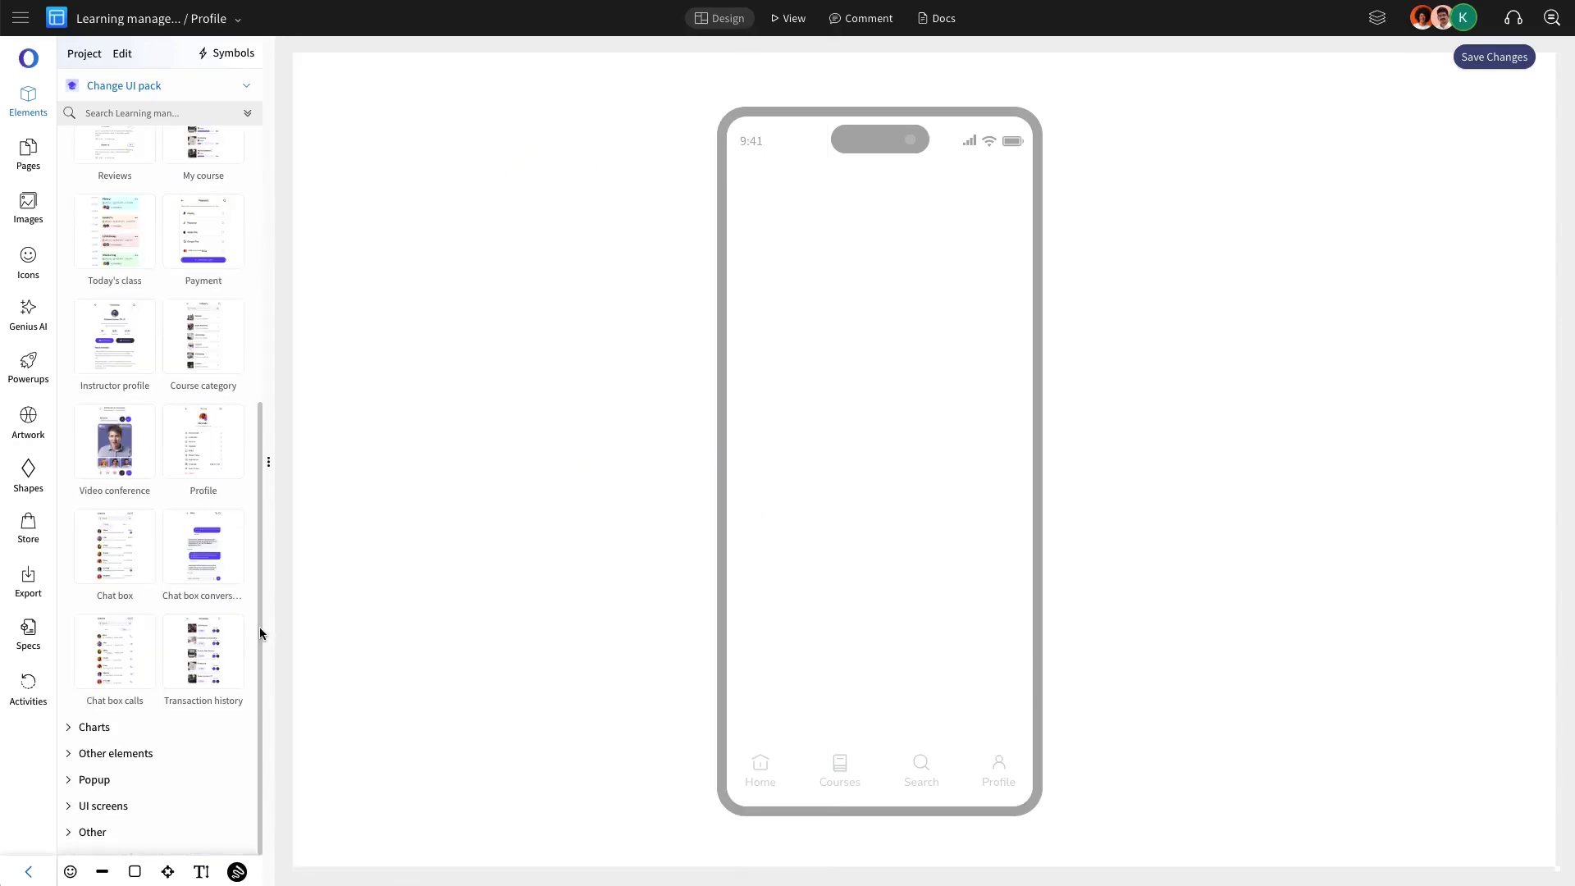
pyautogui.moveTo(201, 447); pyautogui.dragTo(887, 251)
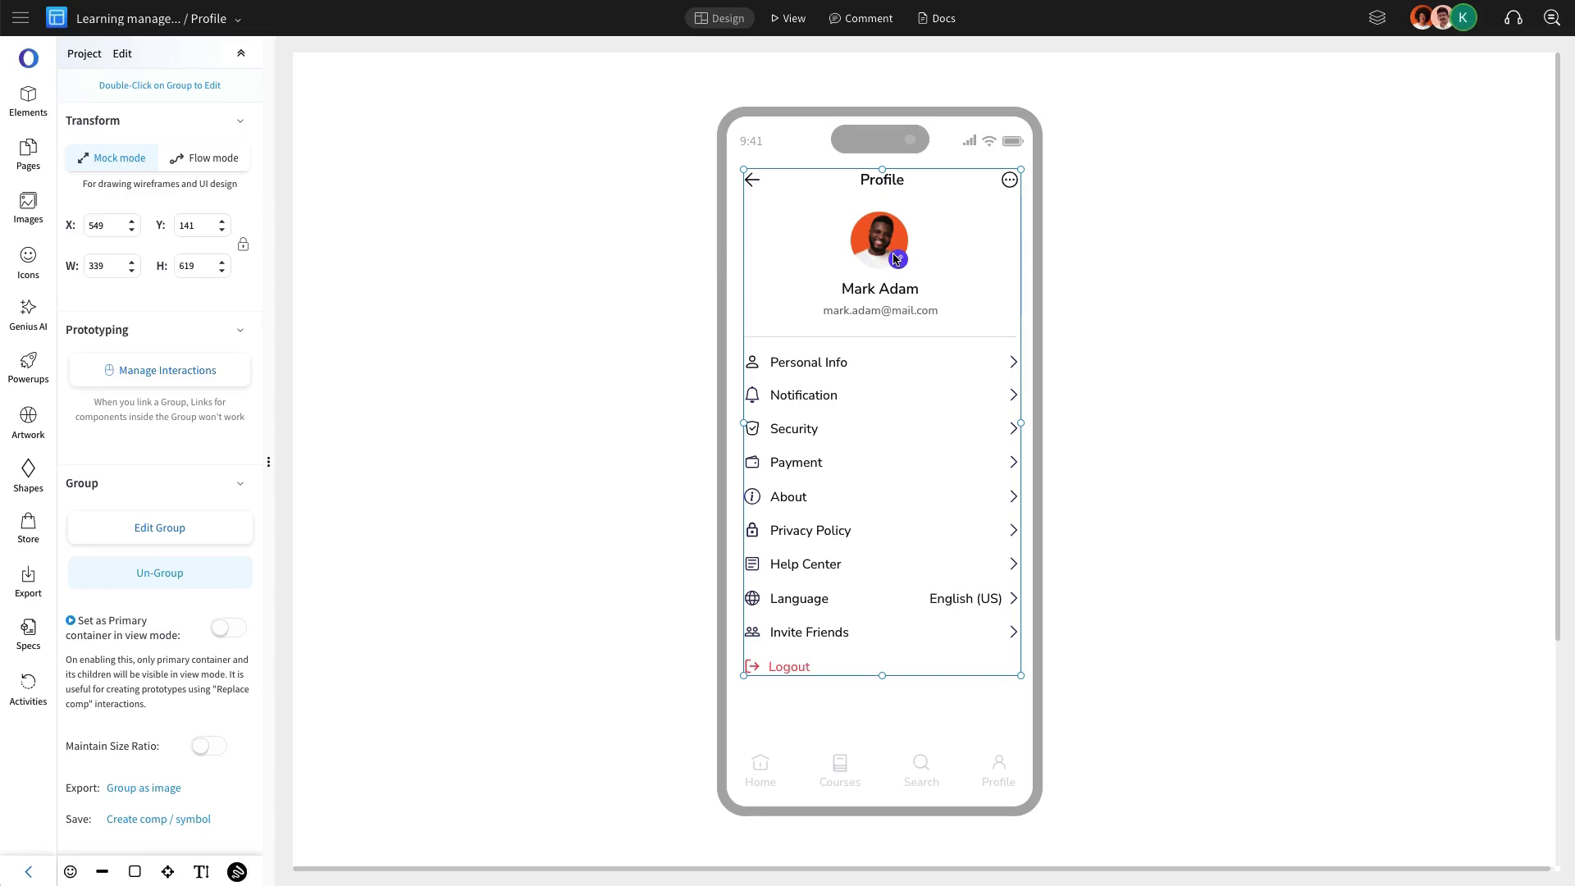
pyautogui.moveTo(892, 253); pyautogui.dragTo(892, 254)
pyautogui.click(928, 265)
# On the Frame page, give the navigation bar's Home item a mouse-click interaction that goes to the Home page.
pyautogui.click(27, 154)
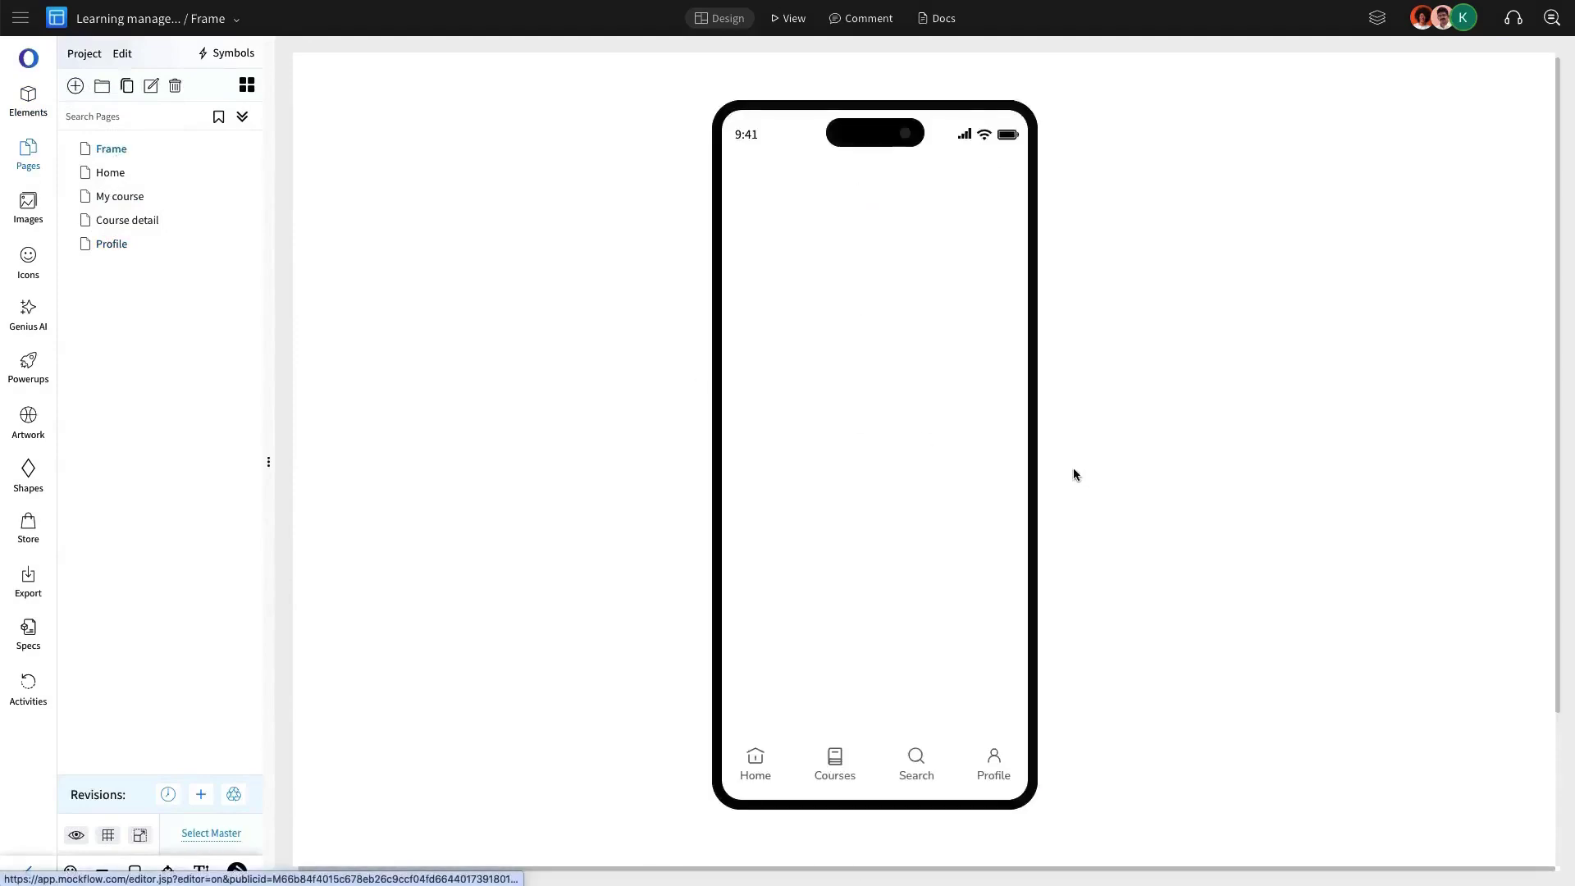
pyautogui.doubleClick(825, 781)
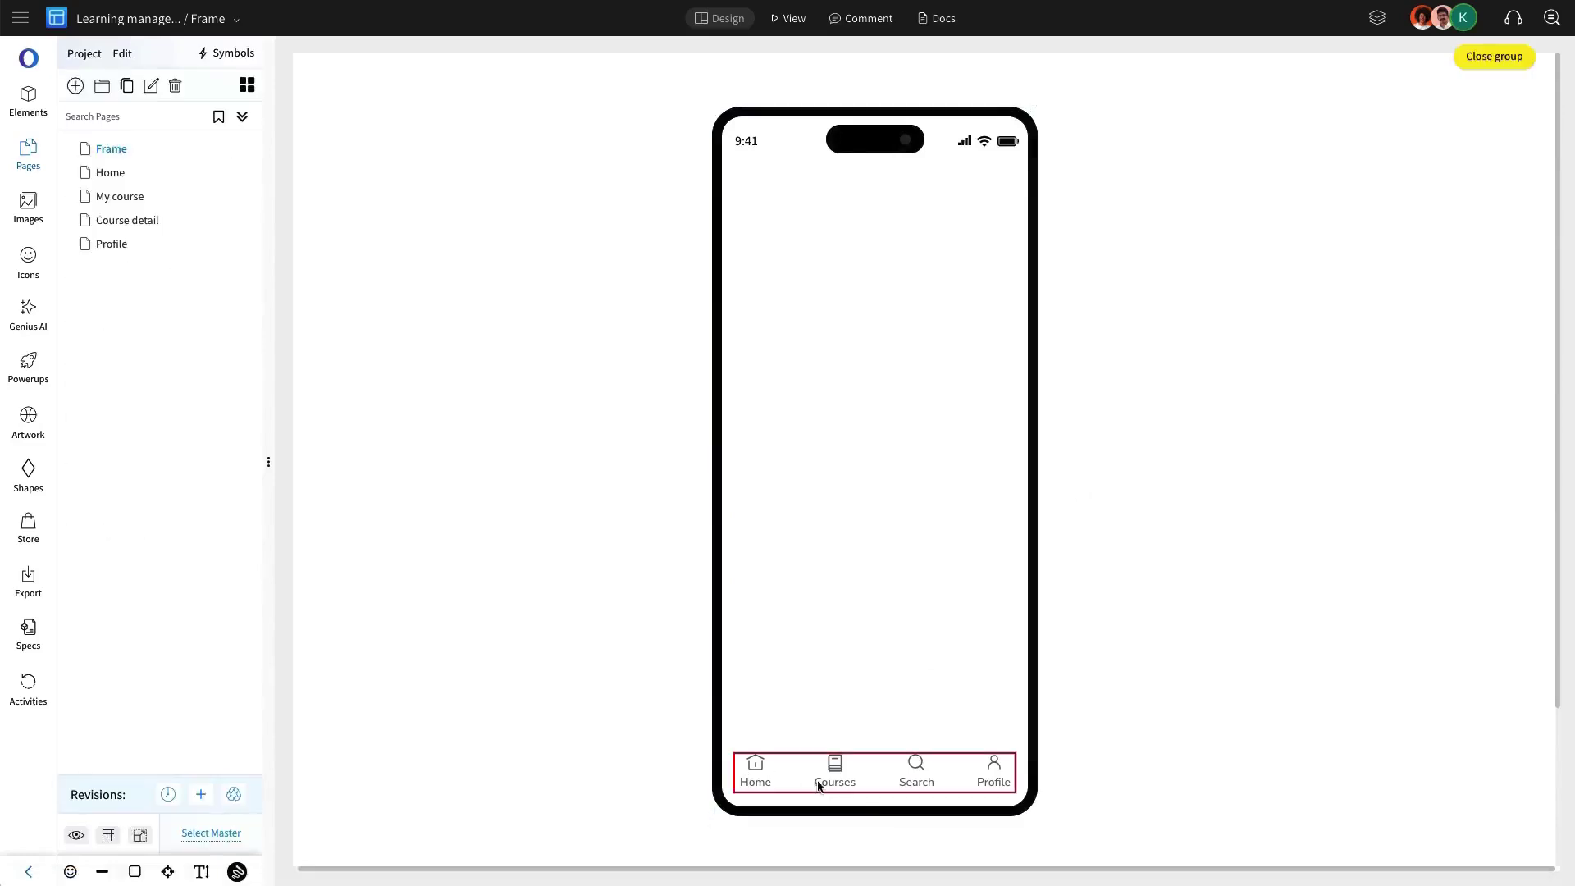
pyautogui.click(755, 768)
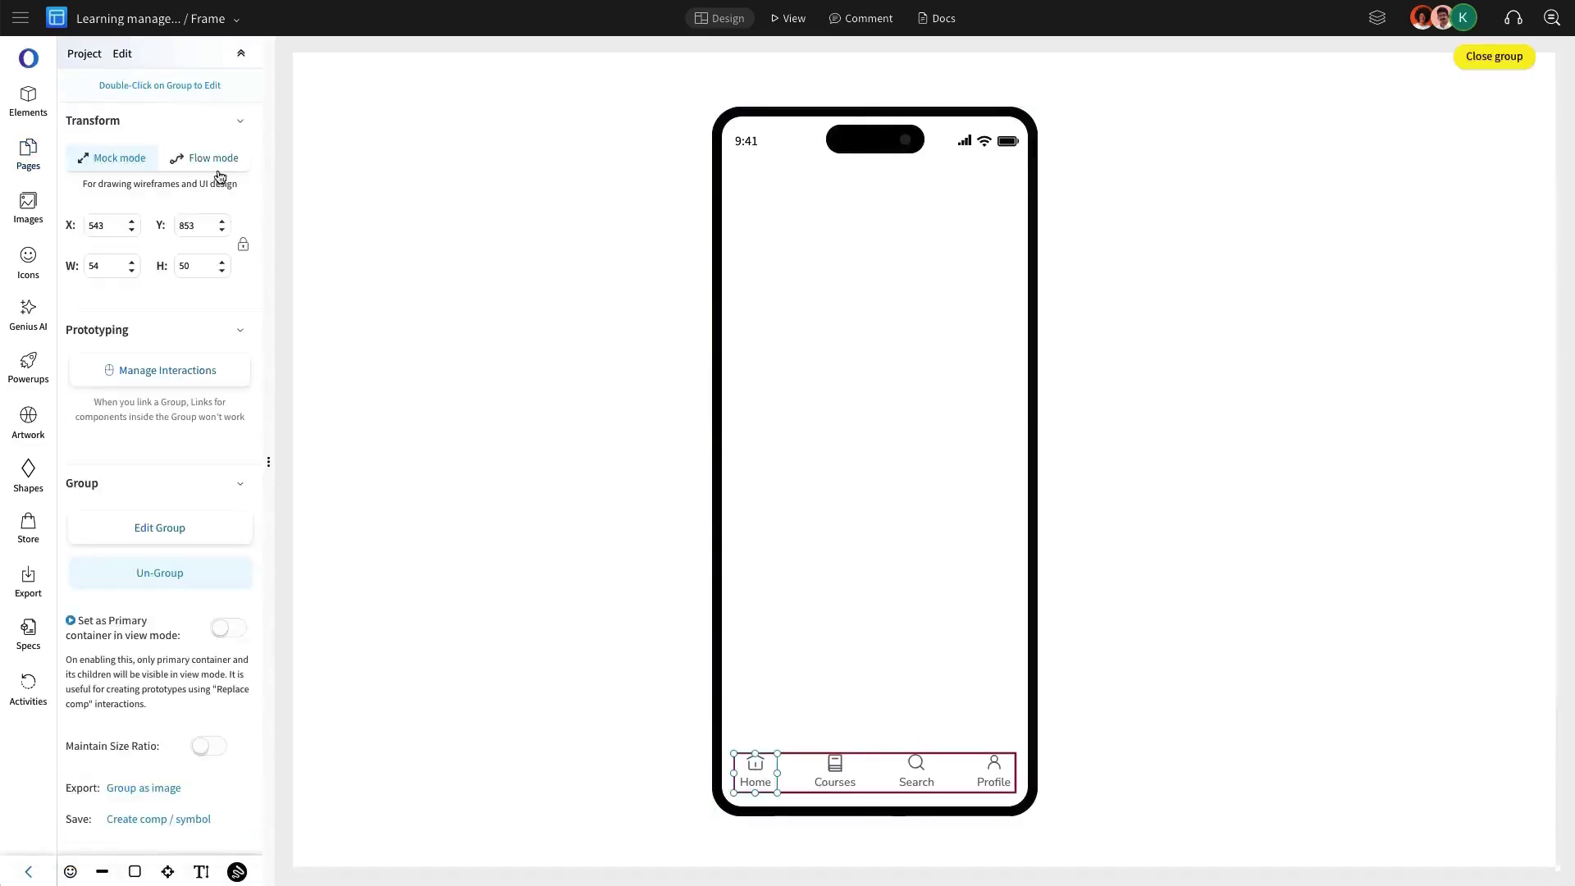
pyautogui.click(185, 370)
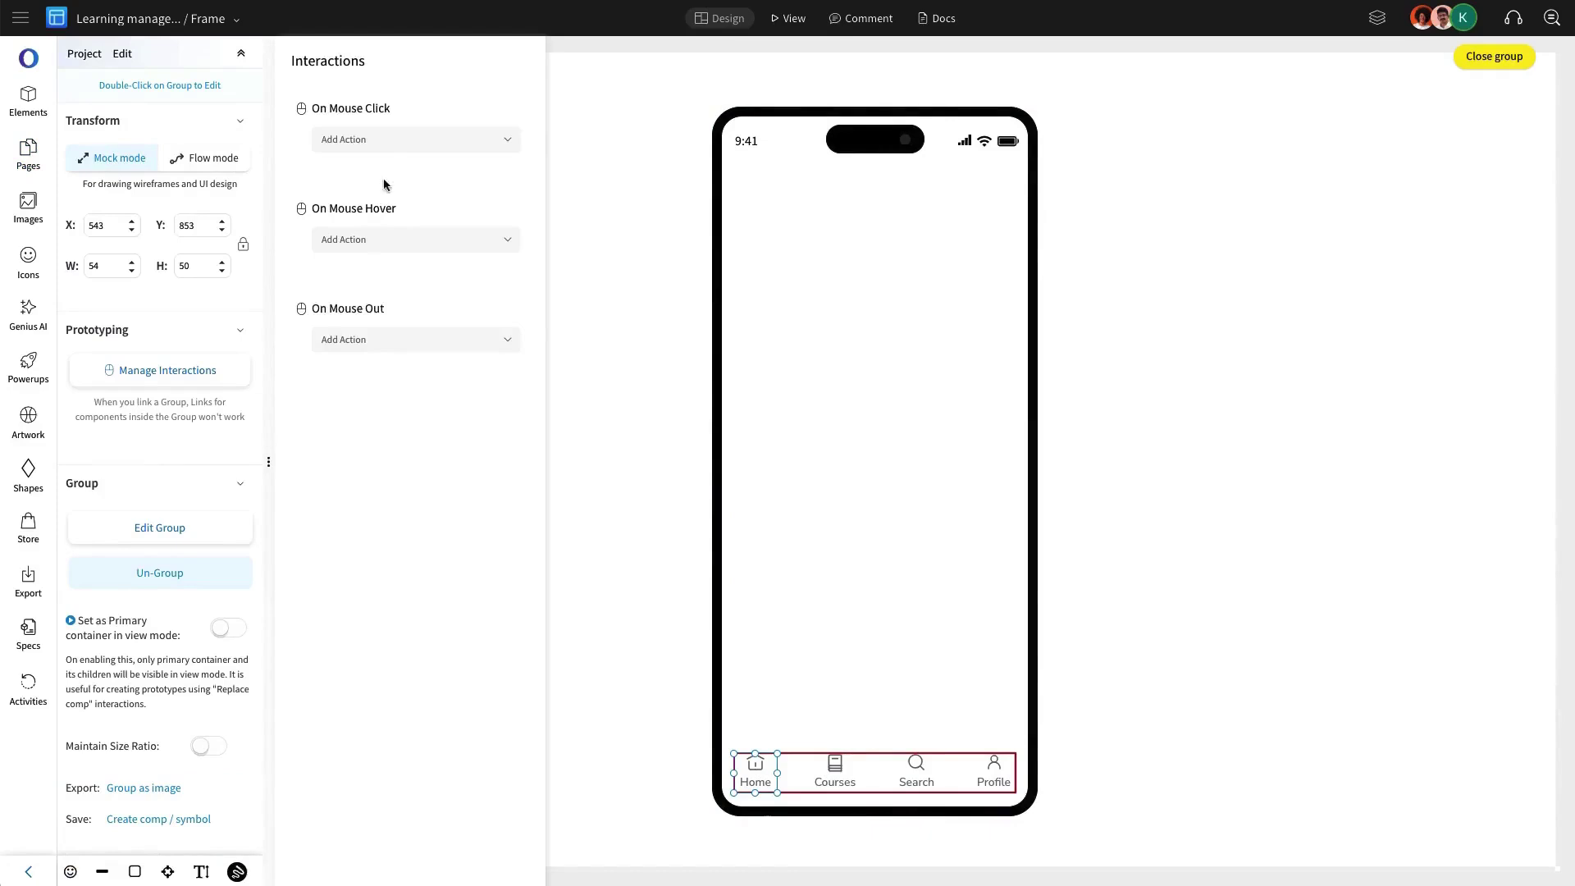
pyautogui.click(401, 141)
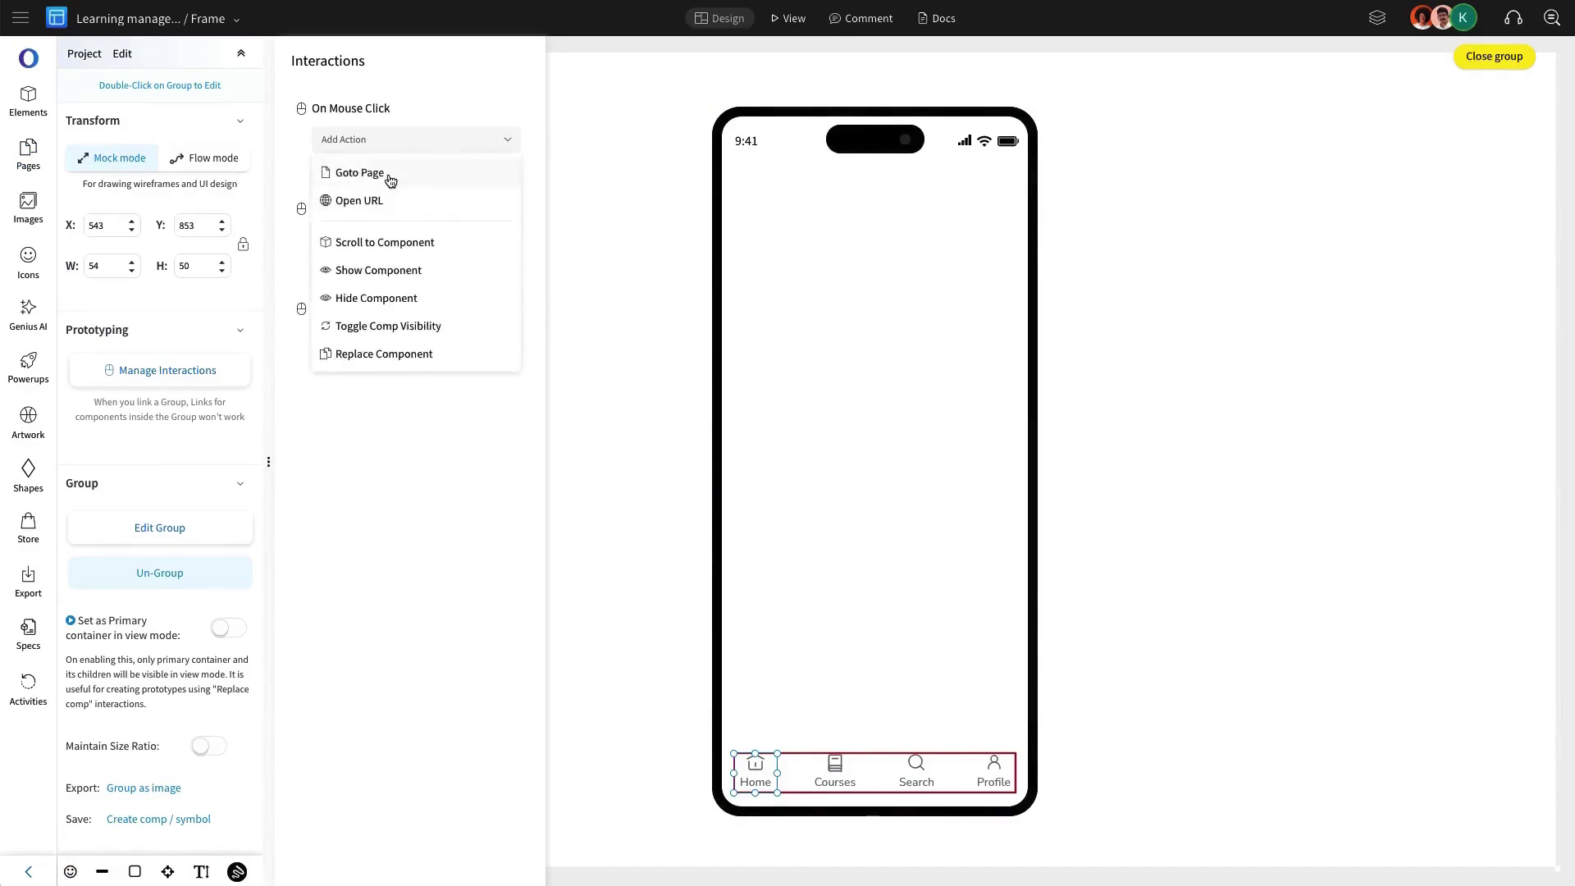
pyautogui.click(390, 176)
pyautogui.click(338, 165)
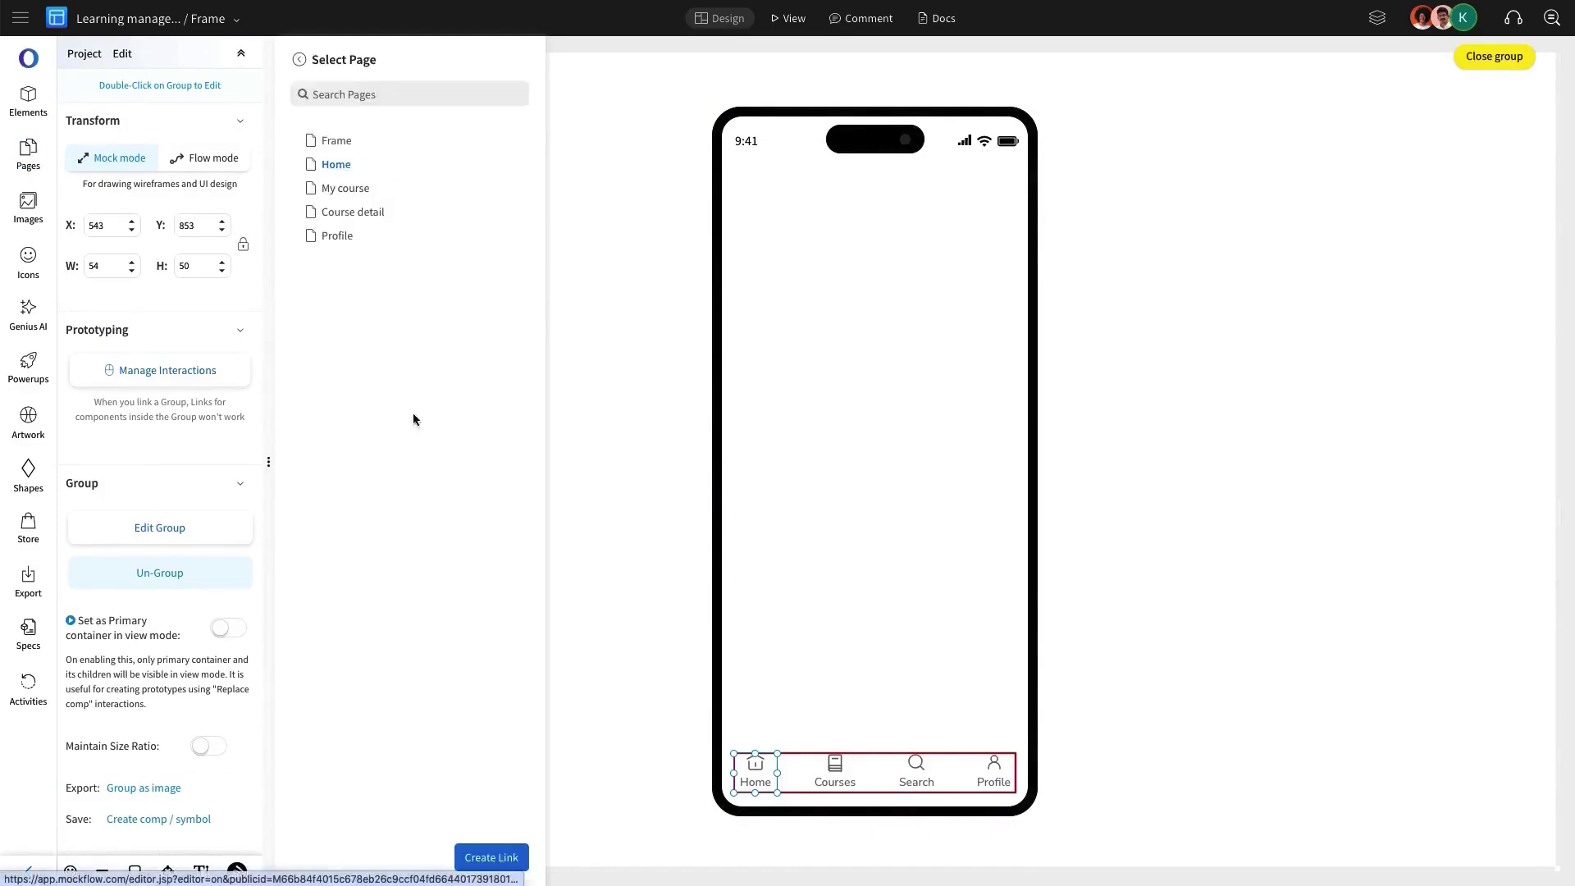
pyautogui.click(505, 859)
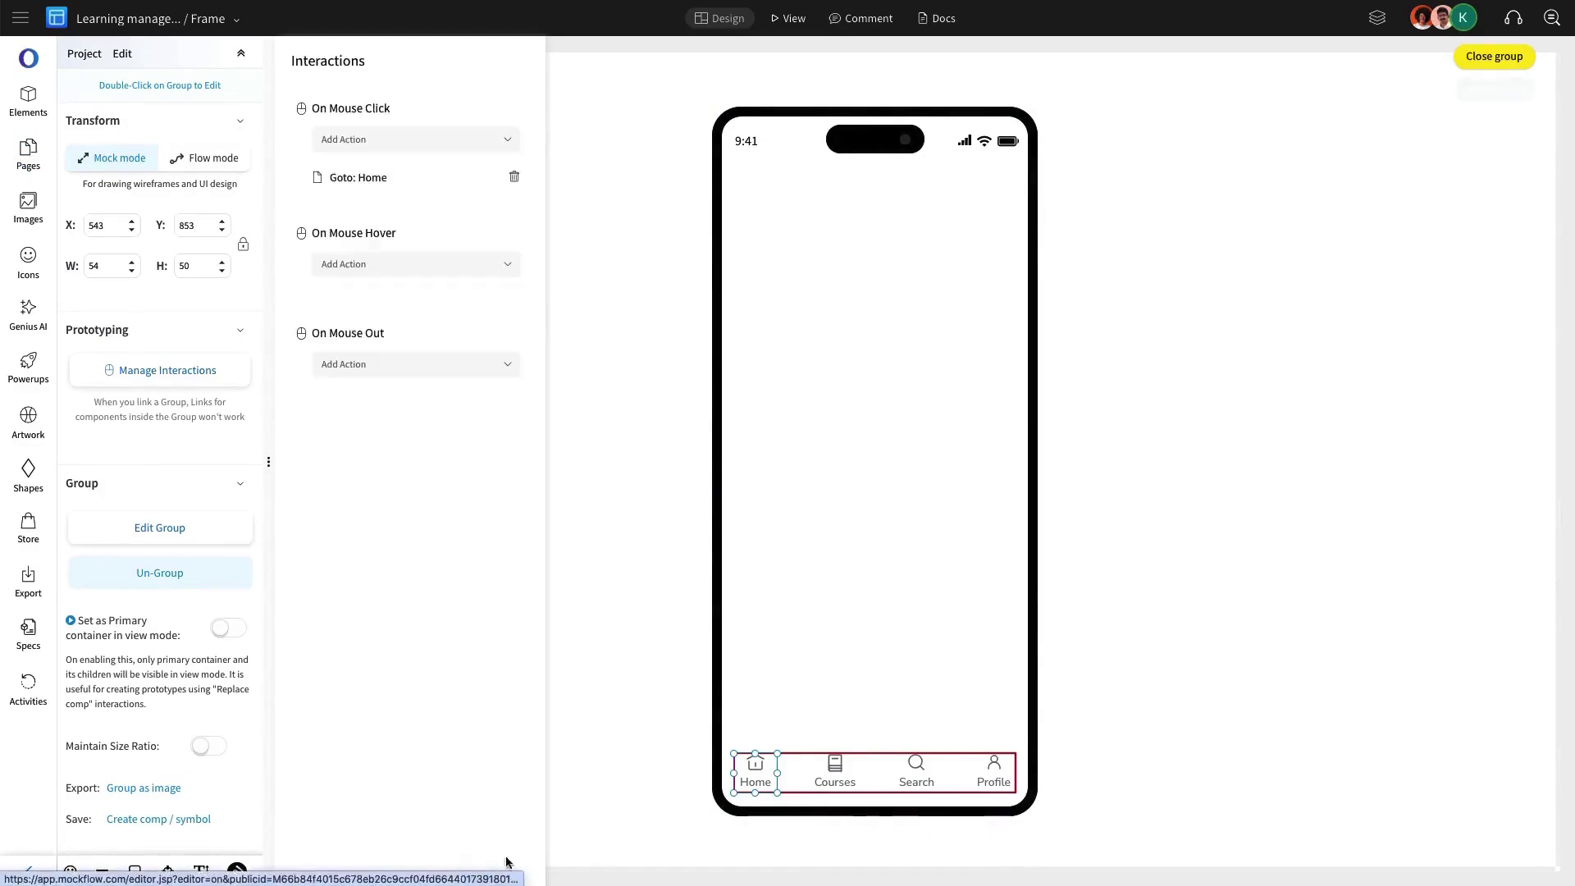
# Link the Courses item of the navigation bar to the My course page on mouse click.
pyautogui.click(836, 776)
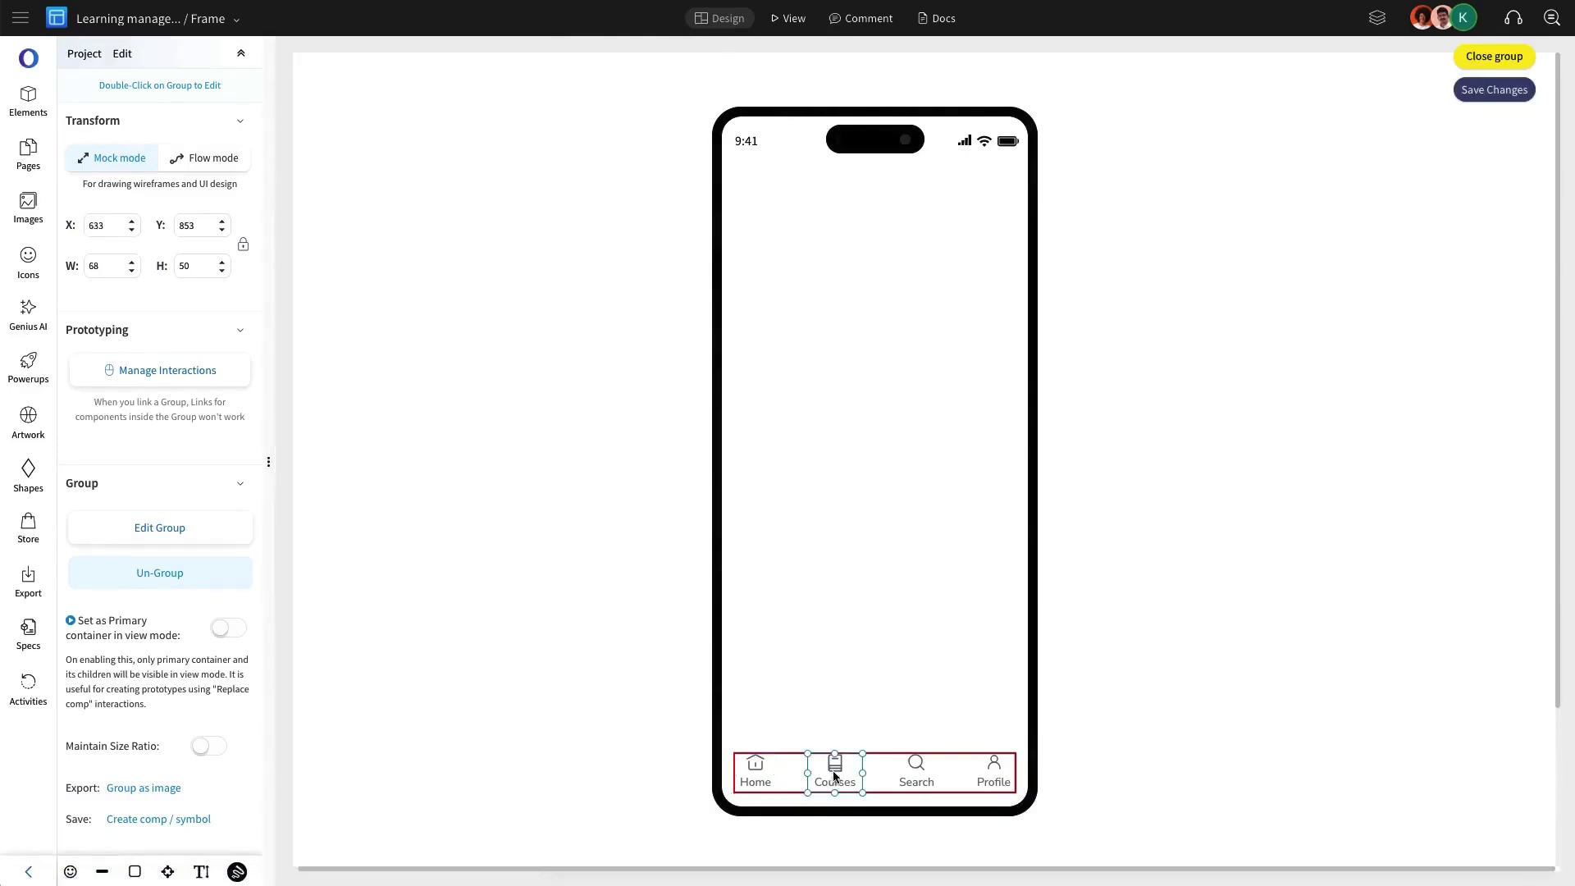
pyautogui.click(217, 384)
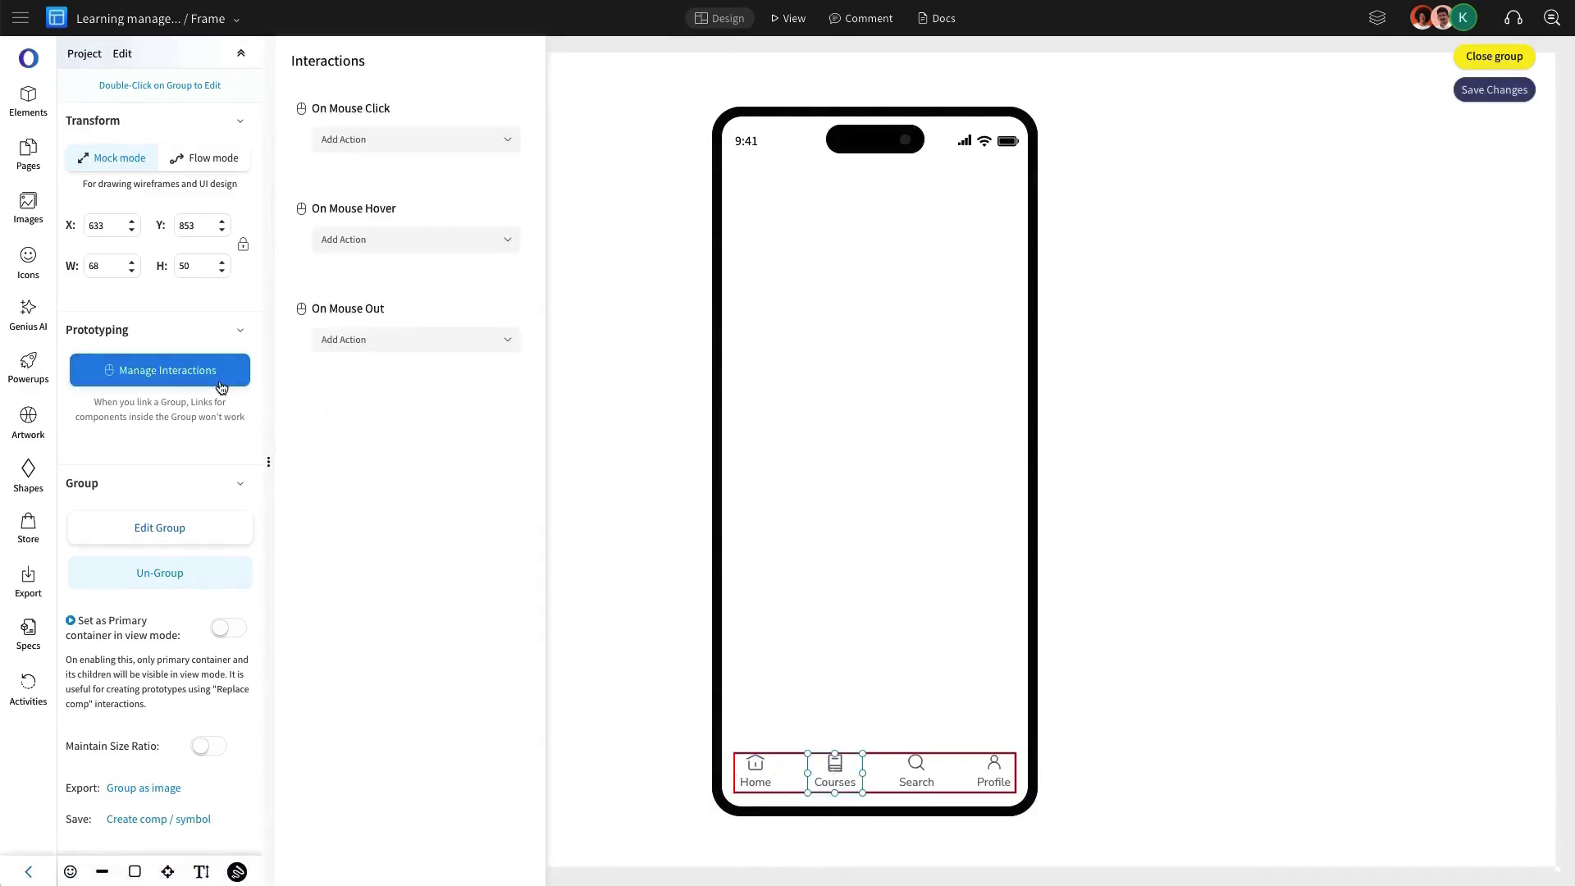
pyautogui.click(407, 155)
pyautogui.click(401, 183)
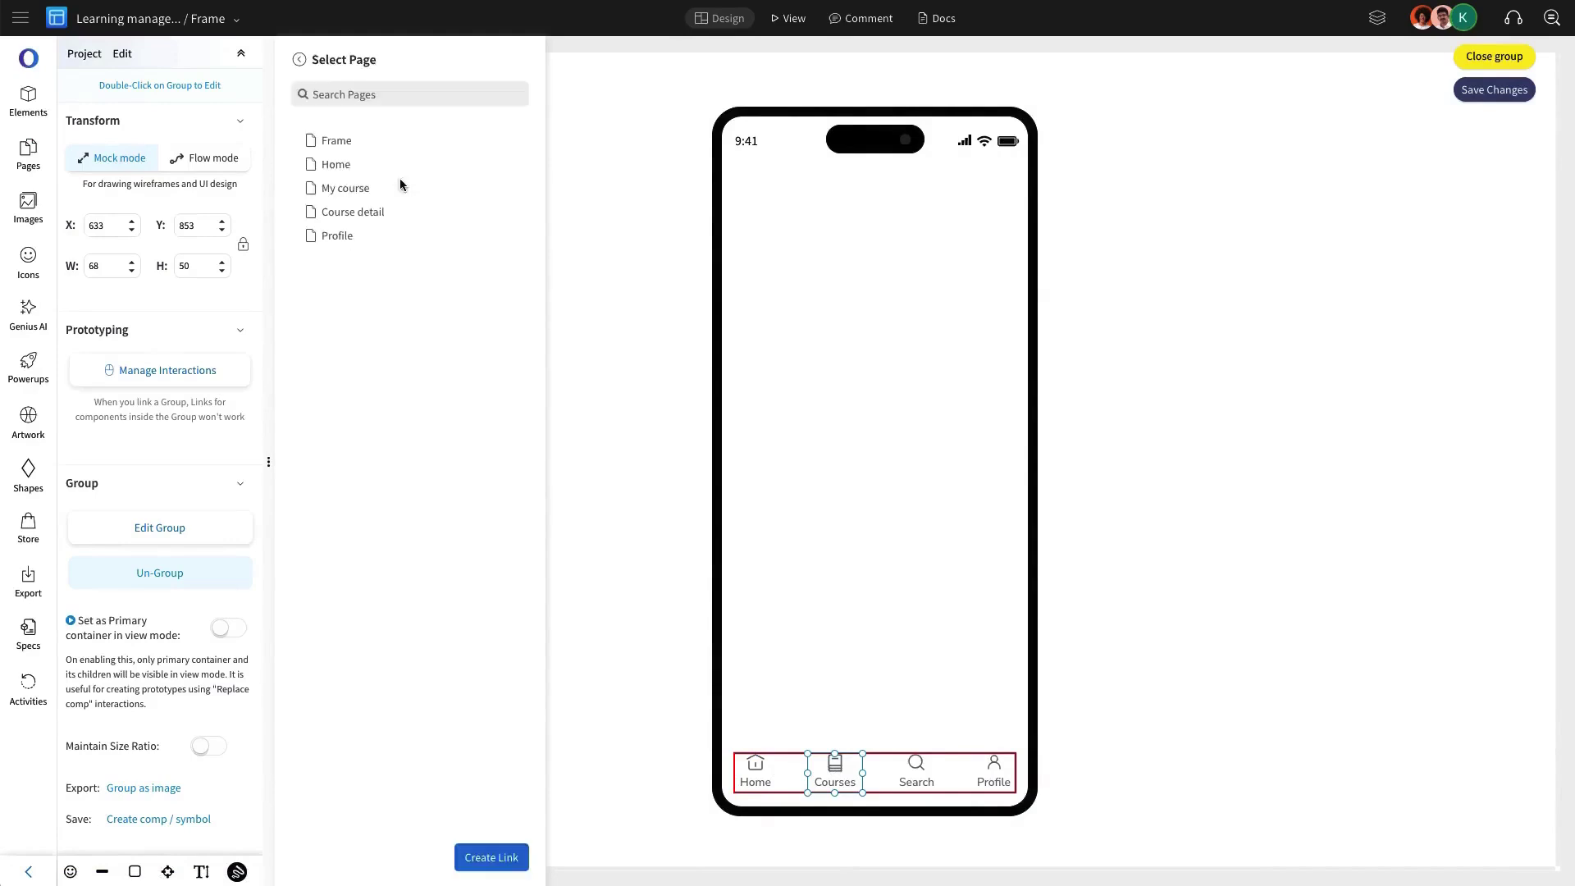
pyautogui.click(355, 192)
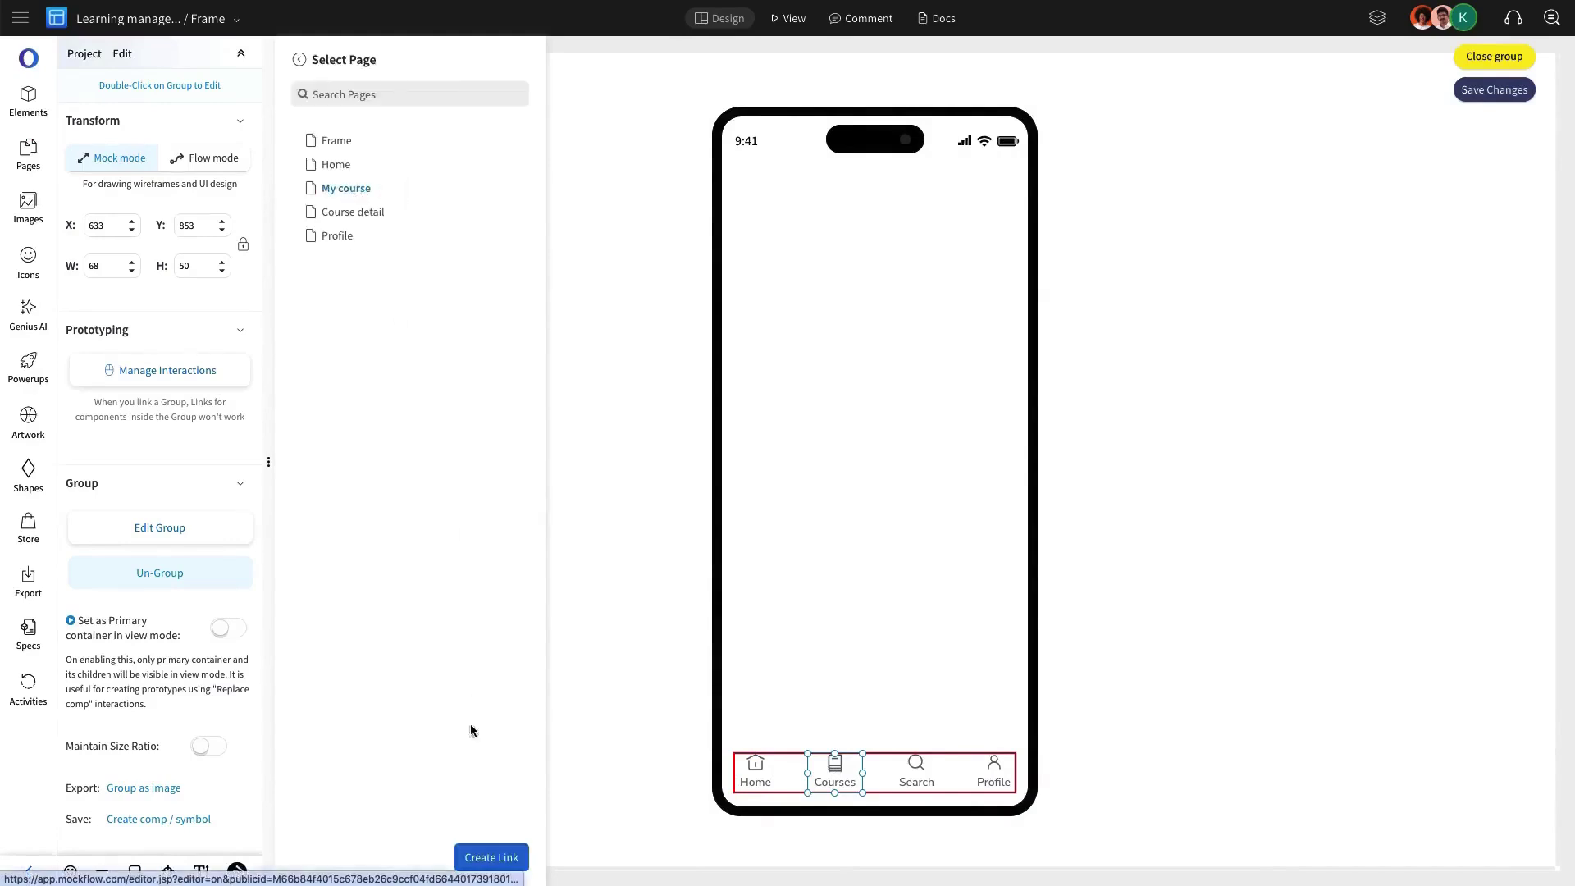
pyautogui.click(489, 859)
# Link the navigation bar's Profile item to the Profile page on mouse click and close the group.
pyautogui.click(1001, 765)
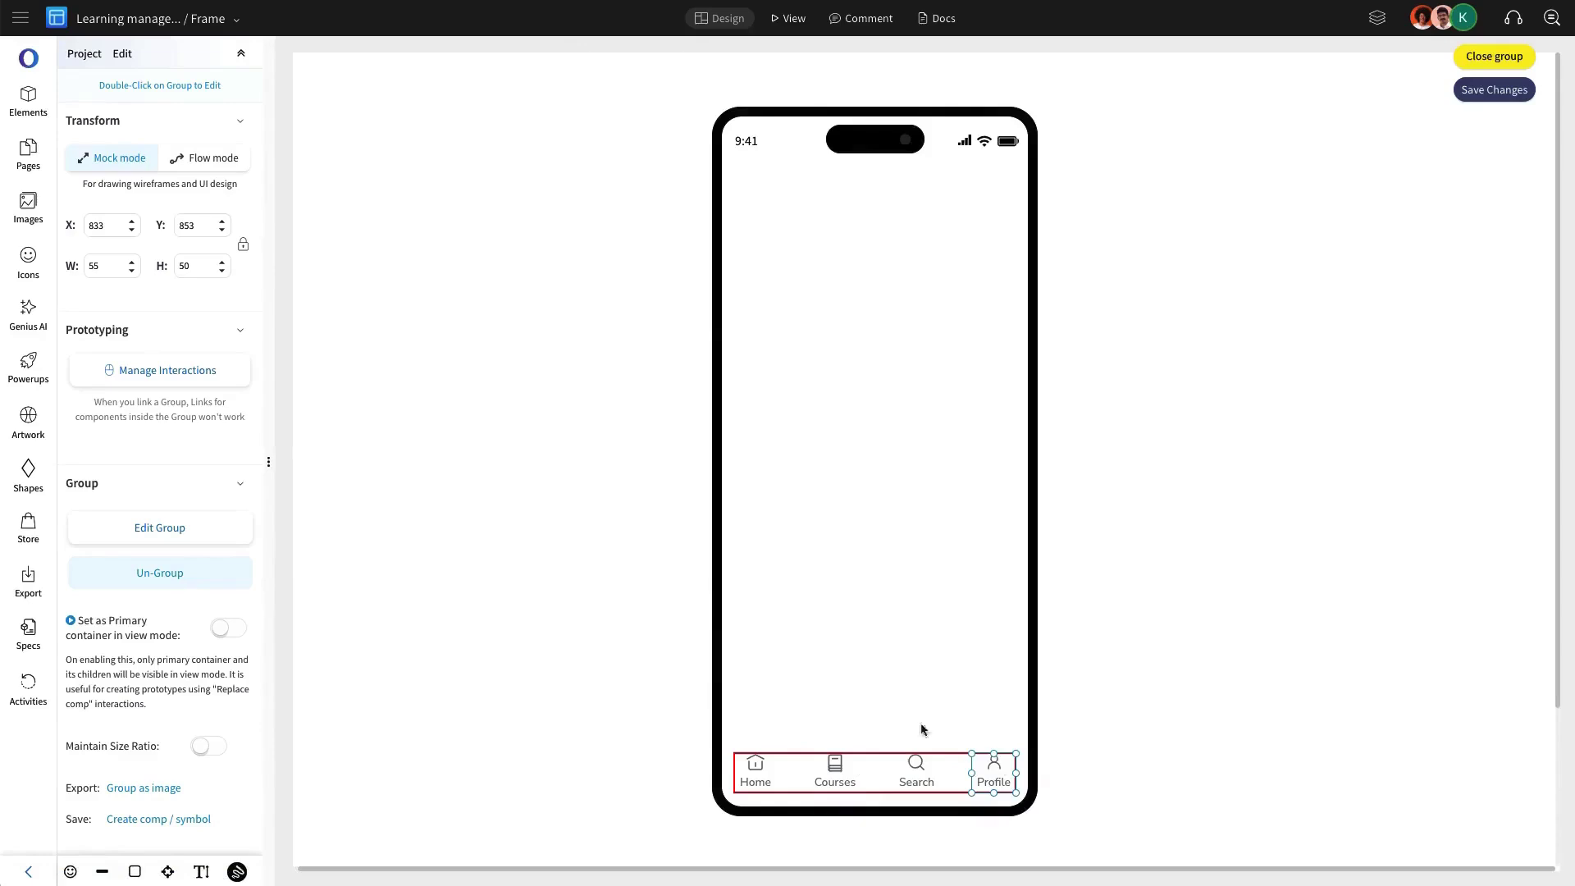
pyautogui.click(217, 368)
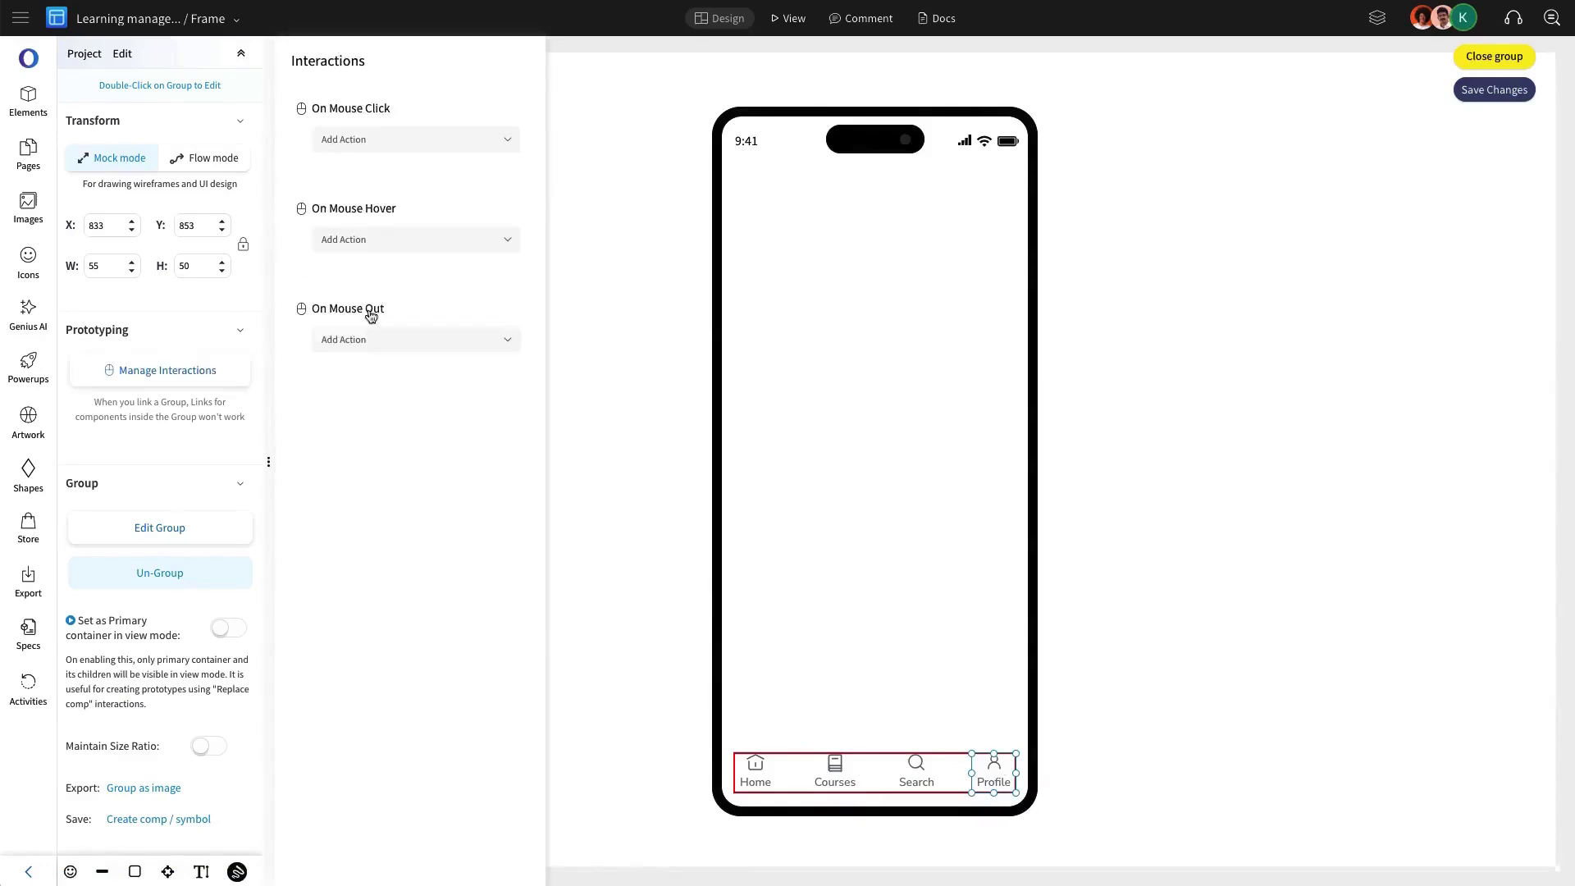
pyautogui.click(408, 146)
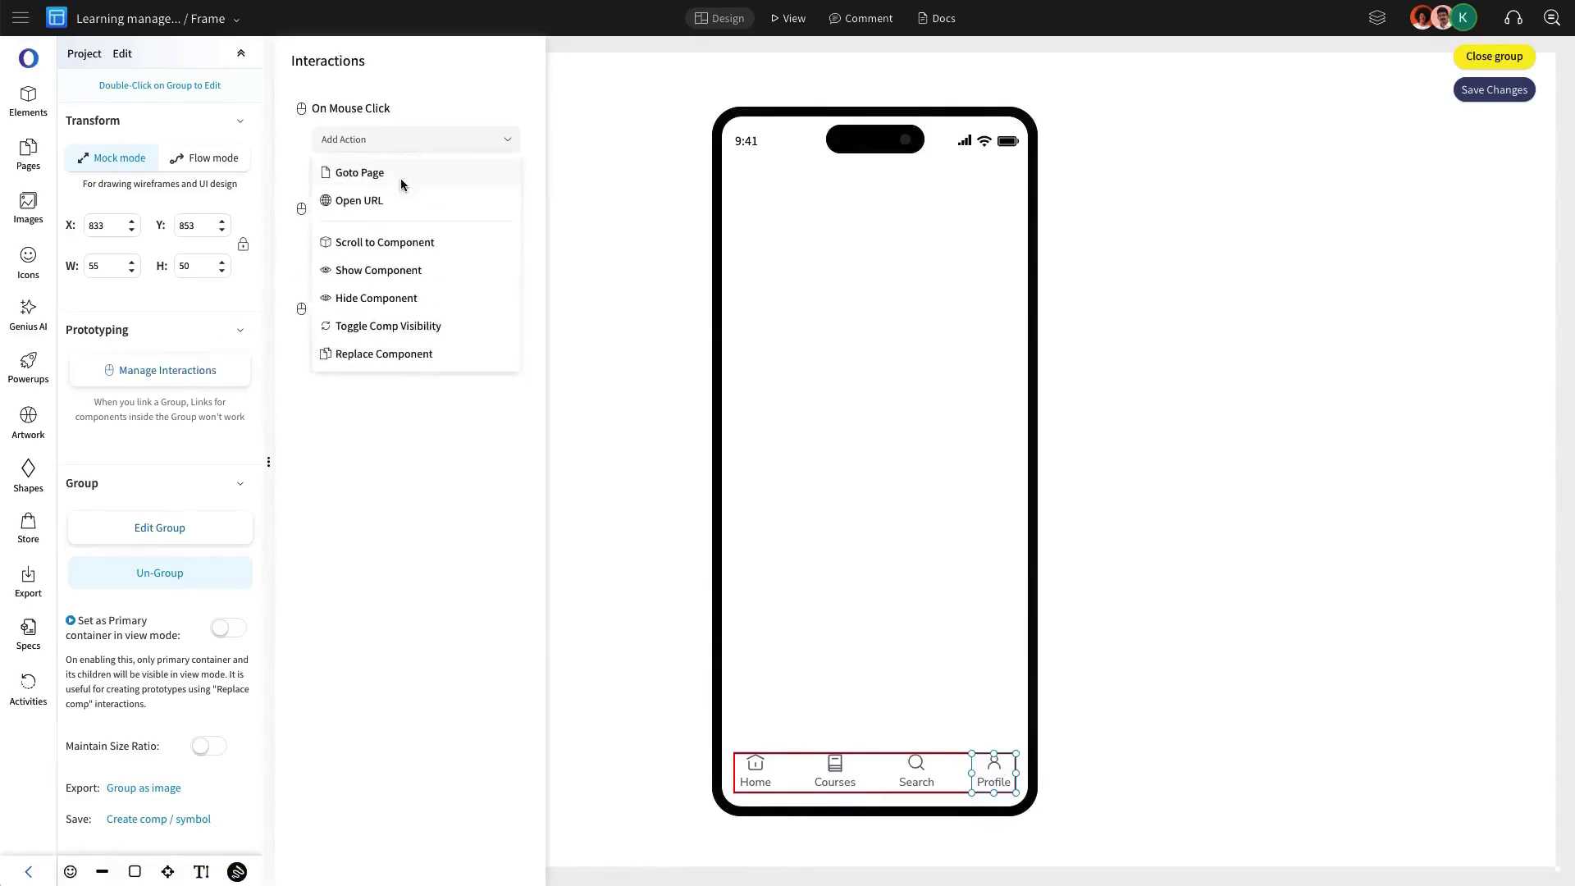
pyautogui.click(360, 173)
pyautogui.click(338, 236)
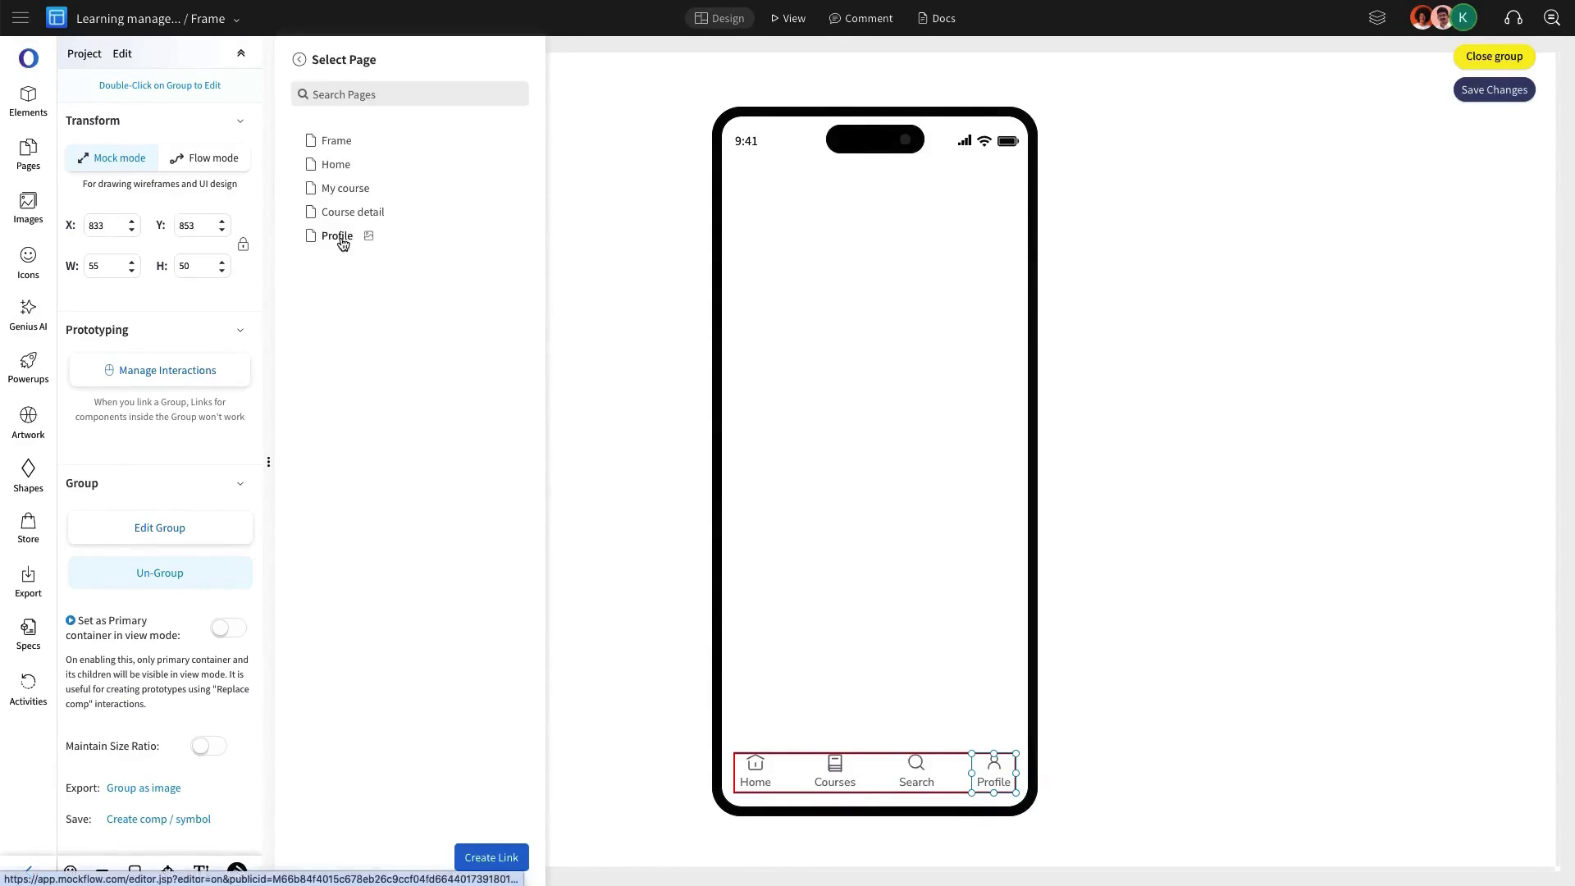
pyautogui.click(491, 857)
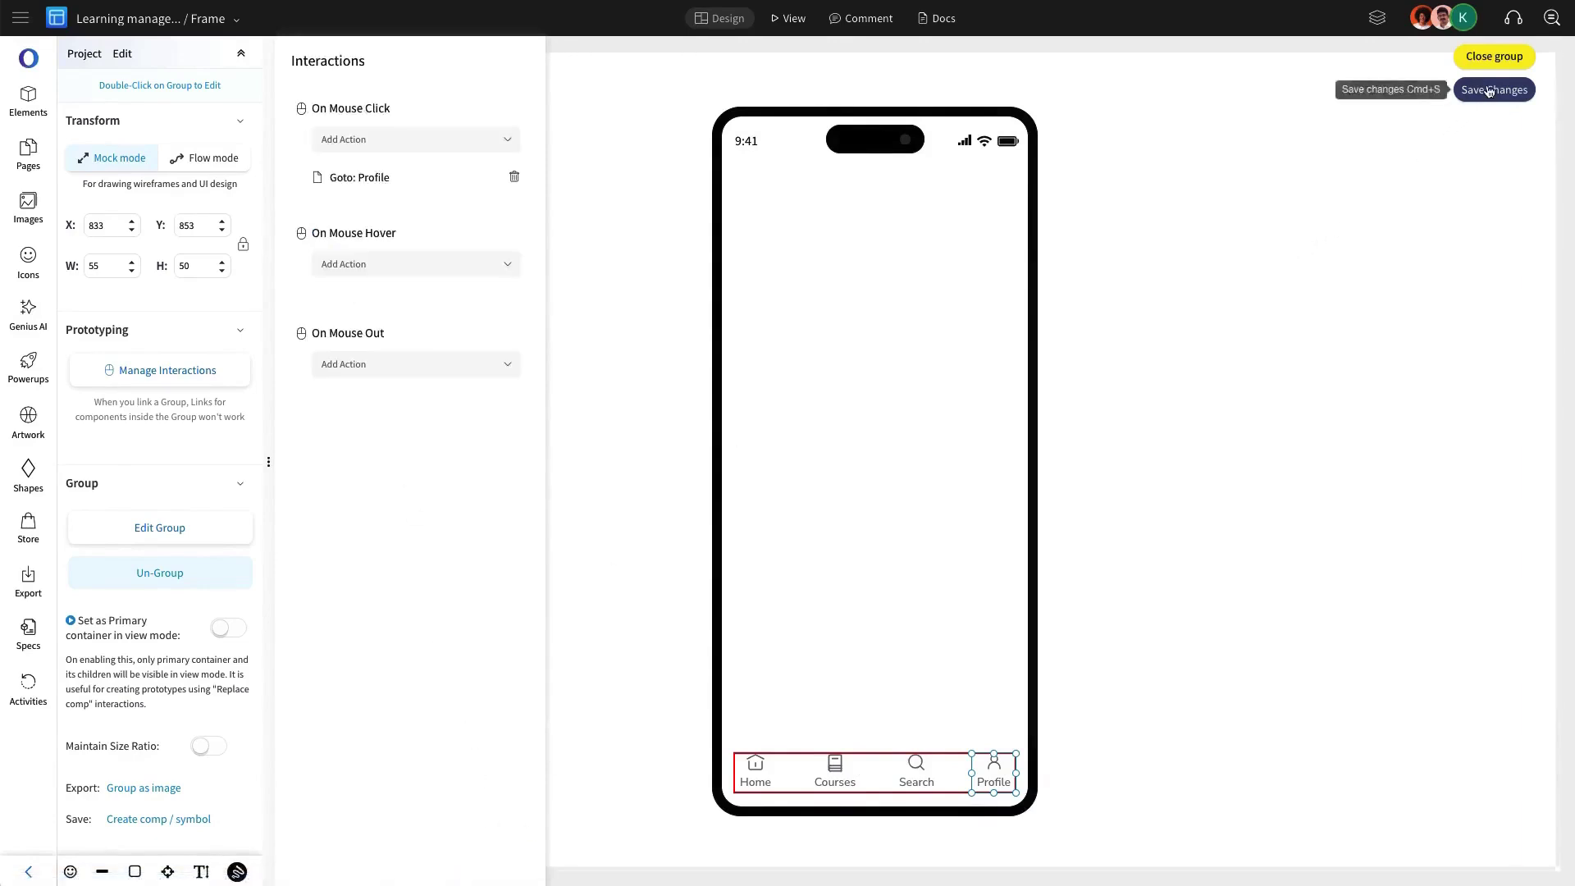
pyautogui.click(1491, 56)
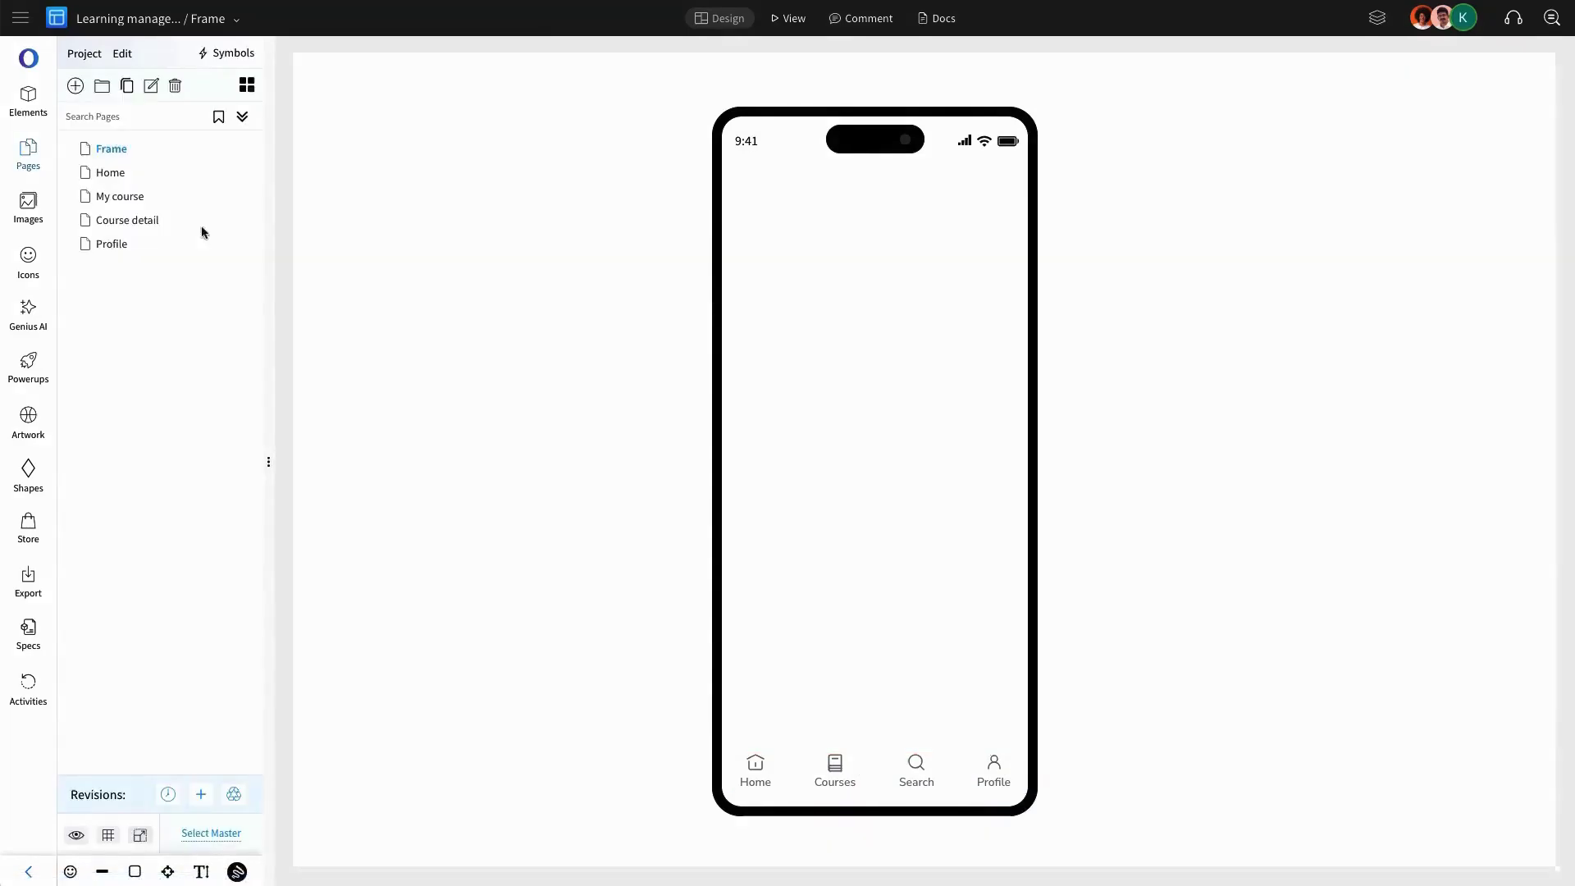
# On the My course page, link the whole Adobe Illustrator CC card to the Course detail page on mouse click and save the changes.
pyautogui.click(135, 220)
pyautogui.click(132, 197)
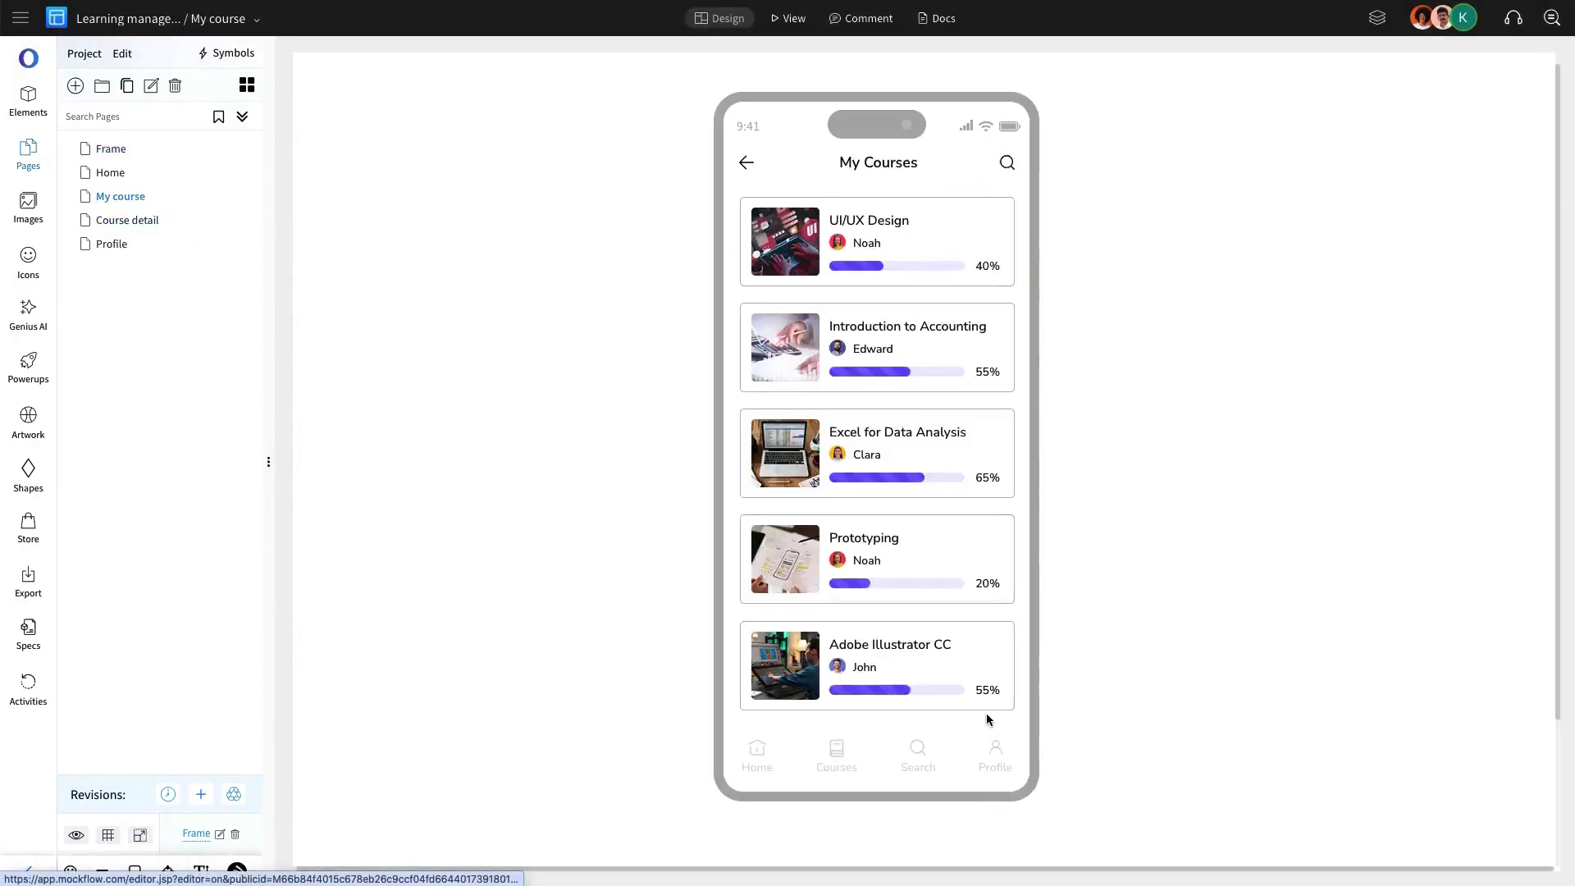
pyautogui.doubleClick(953, 657)
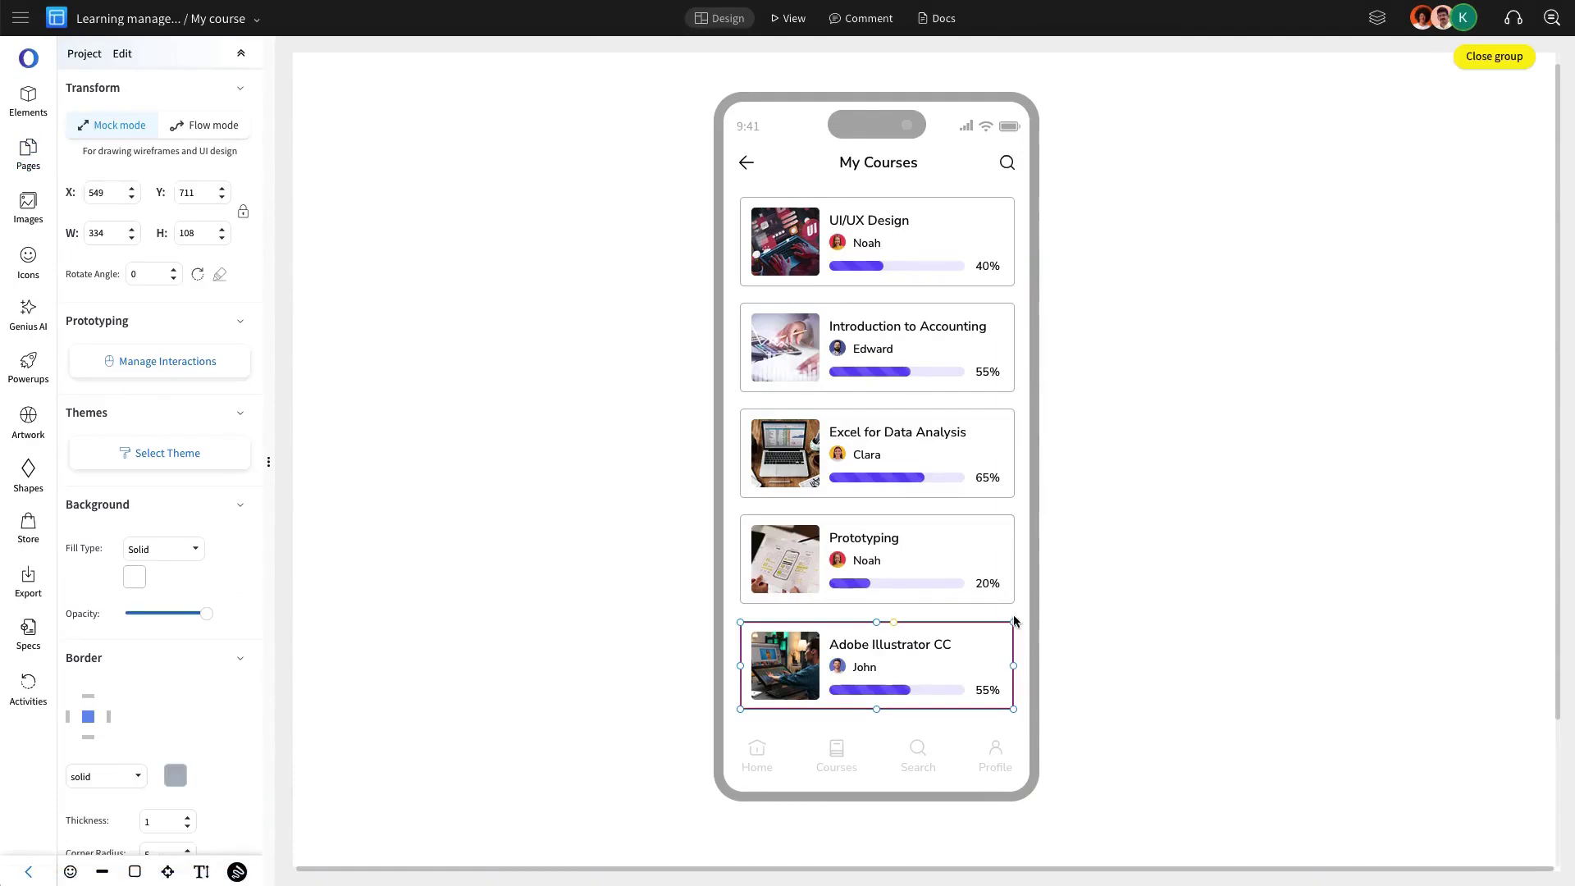
pyautogui.click(1016, 617)
pyautogui.click(973, 635)
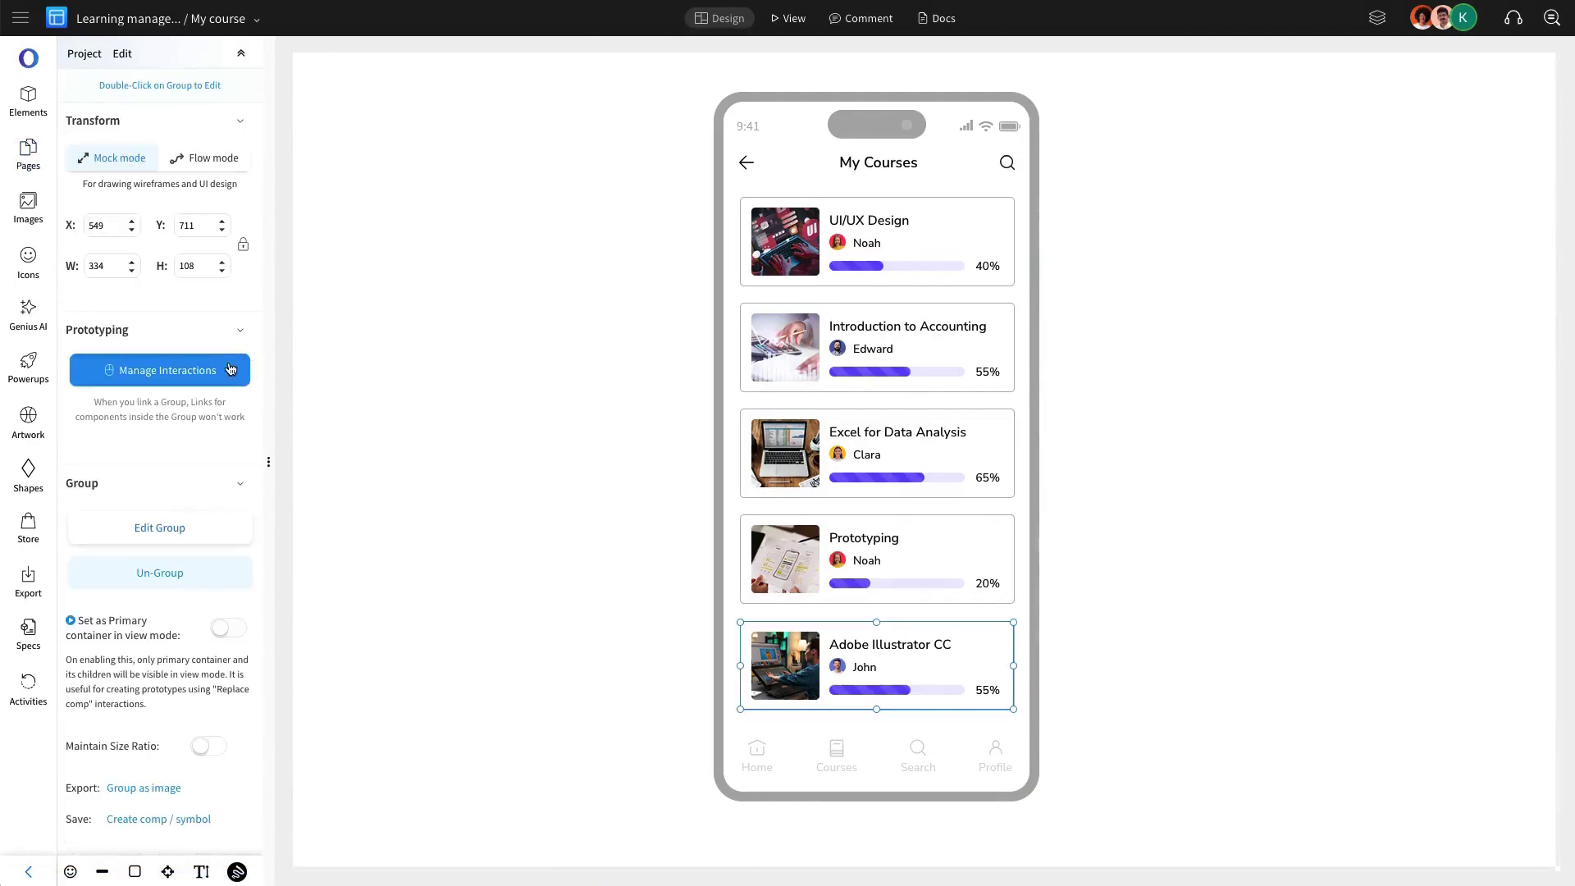
pyautogui.click(164, 370)
pyautogui.click(386, 141)
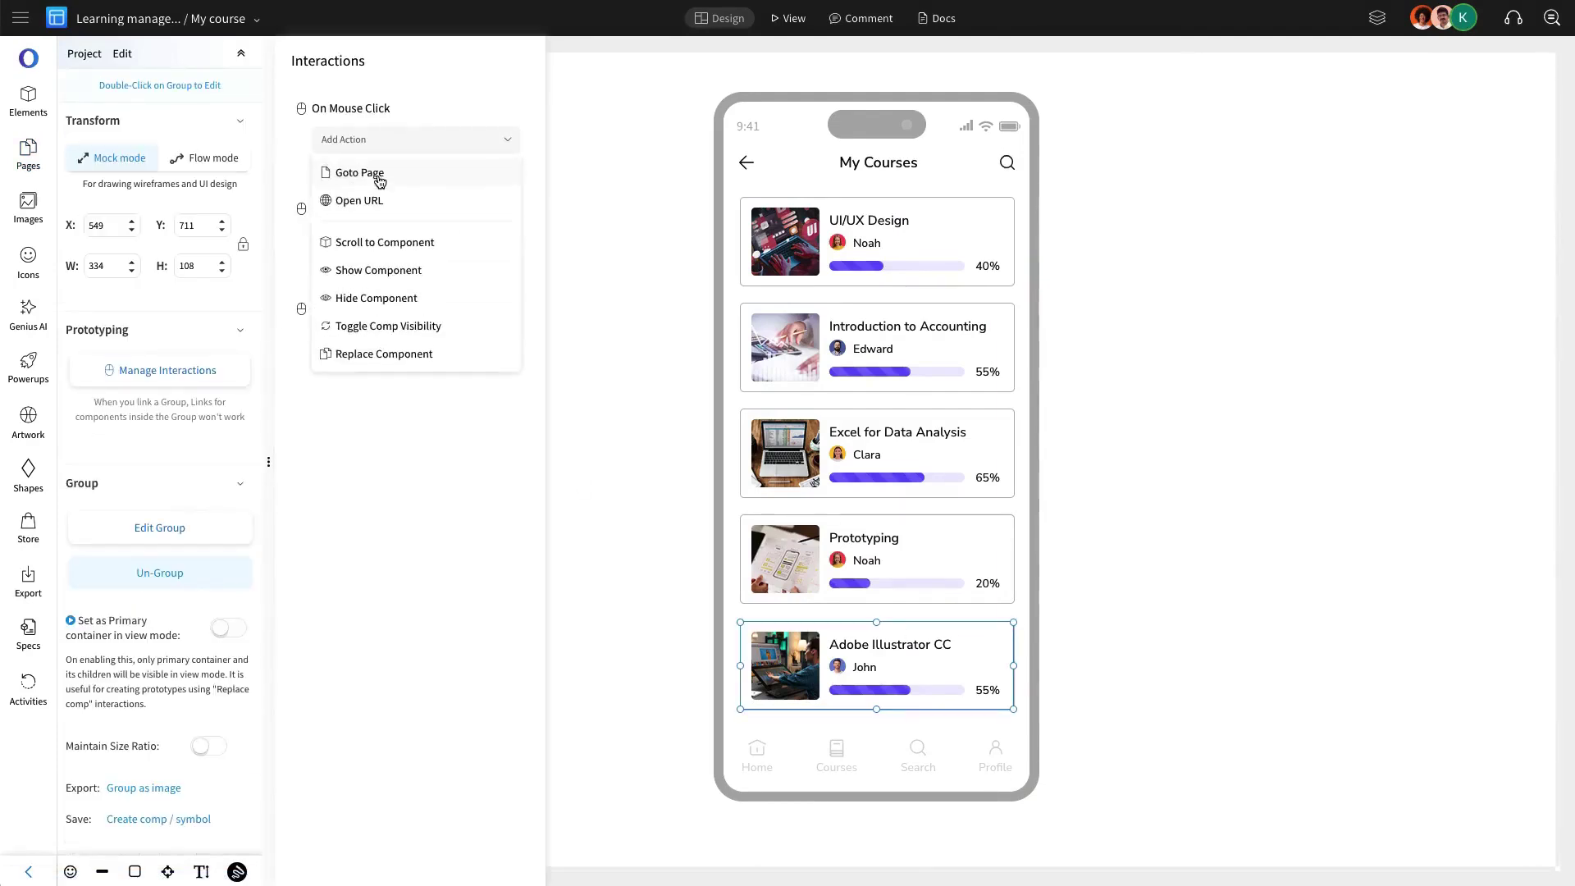
pyautogui.click(379, 174)
pyautogui.click(353, 212)
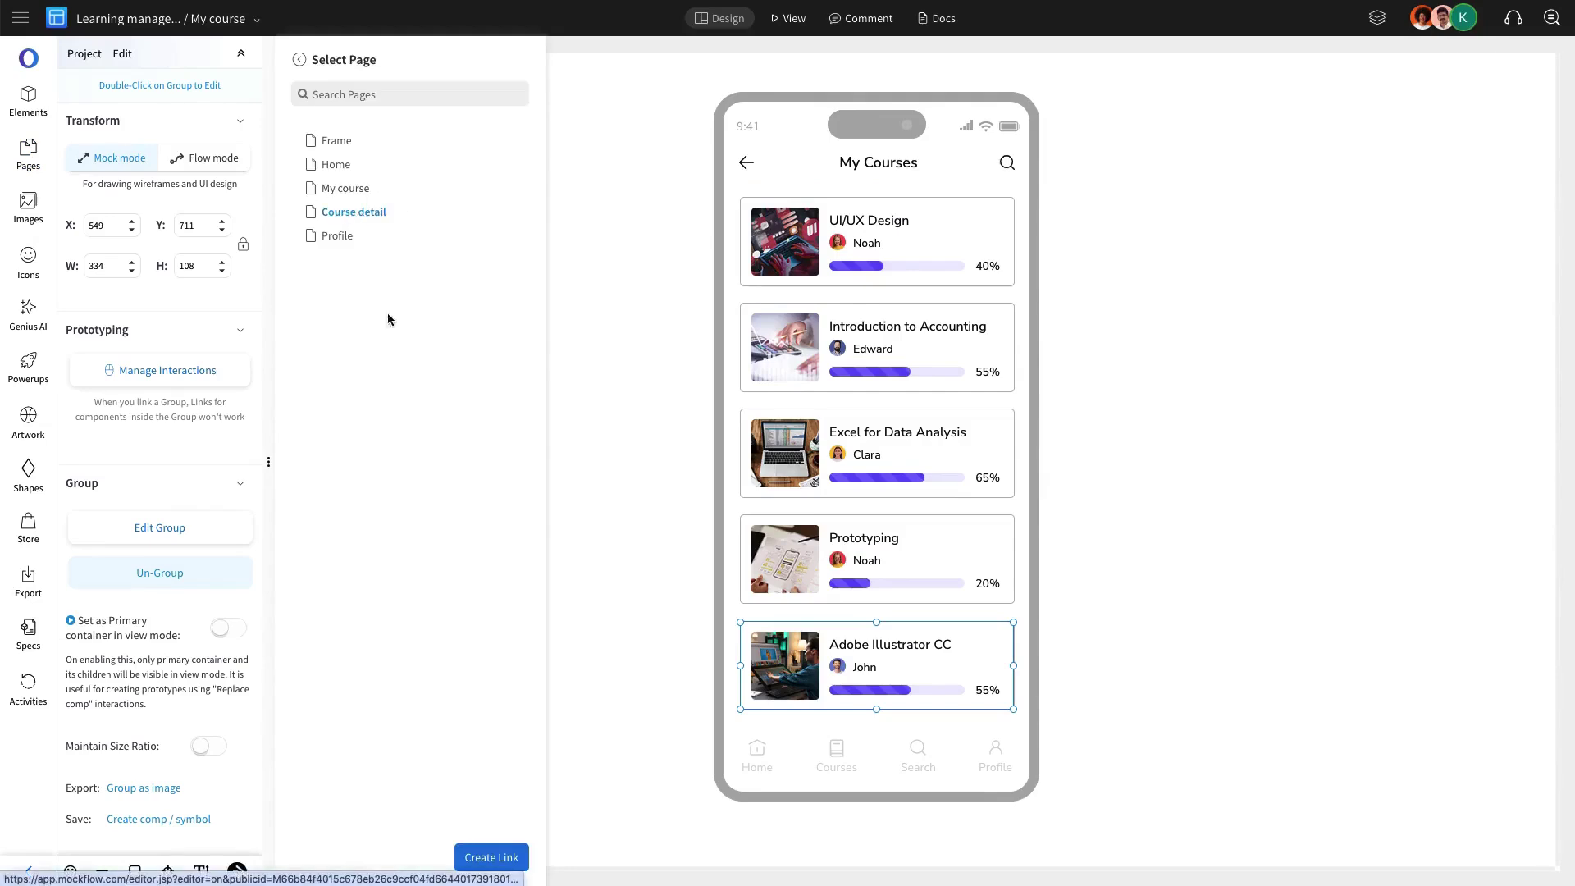
pyautogui.click(492, 857)
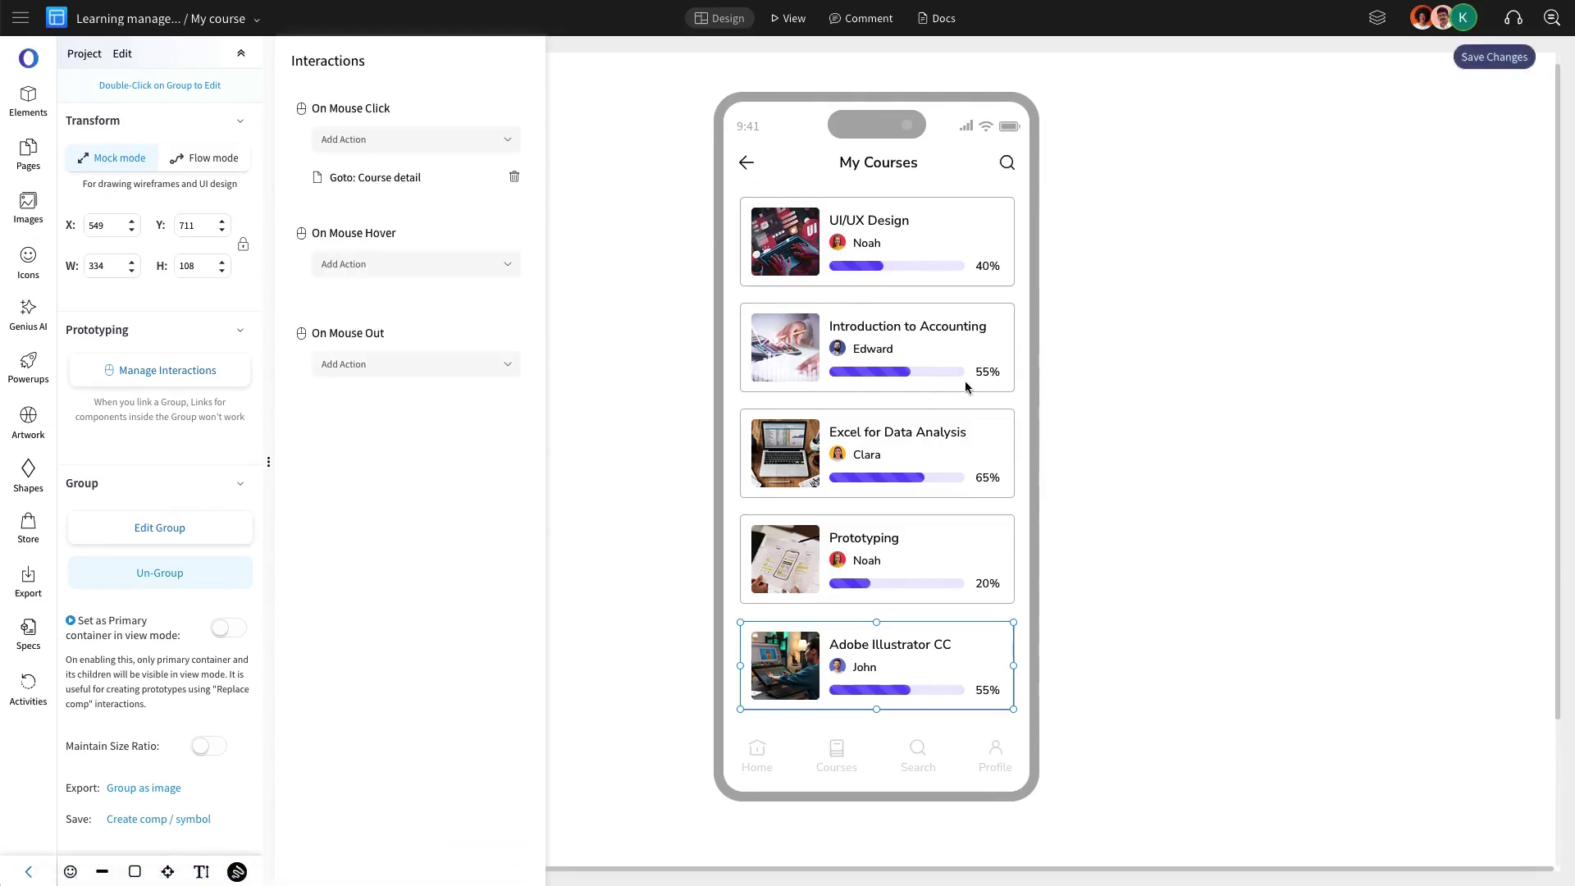
pyautogui.click(1497, 57)
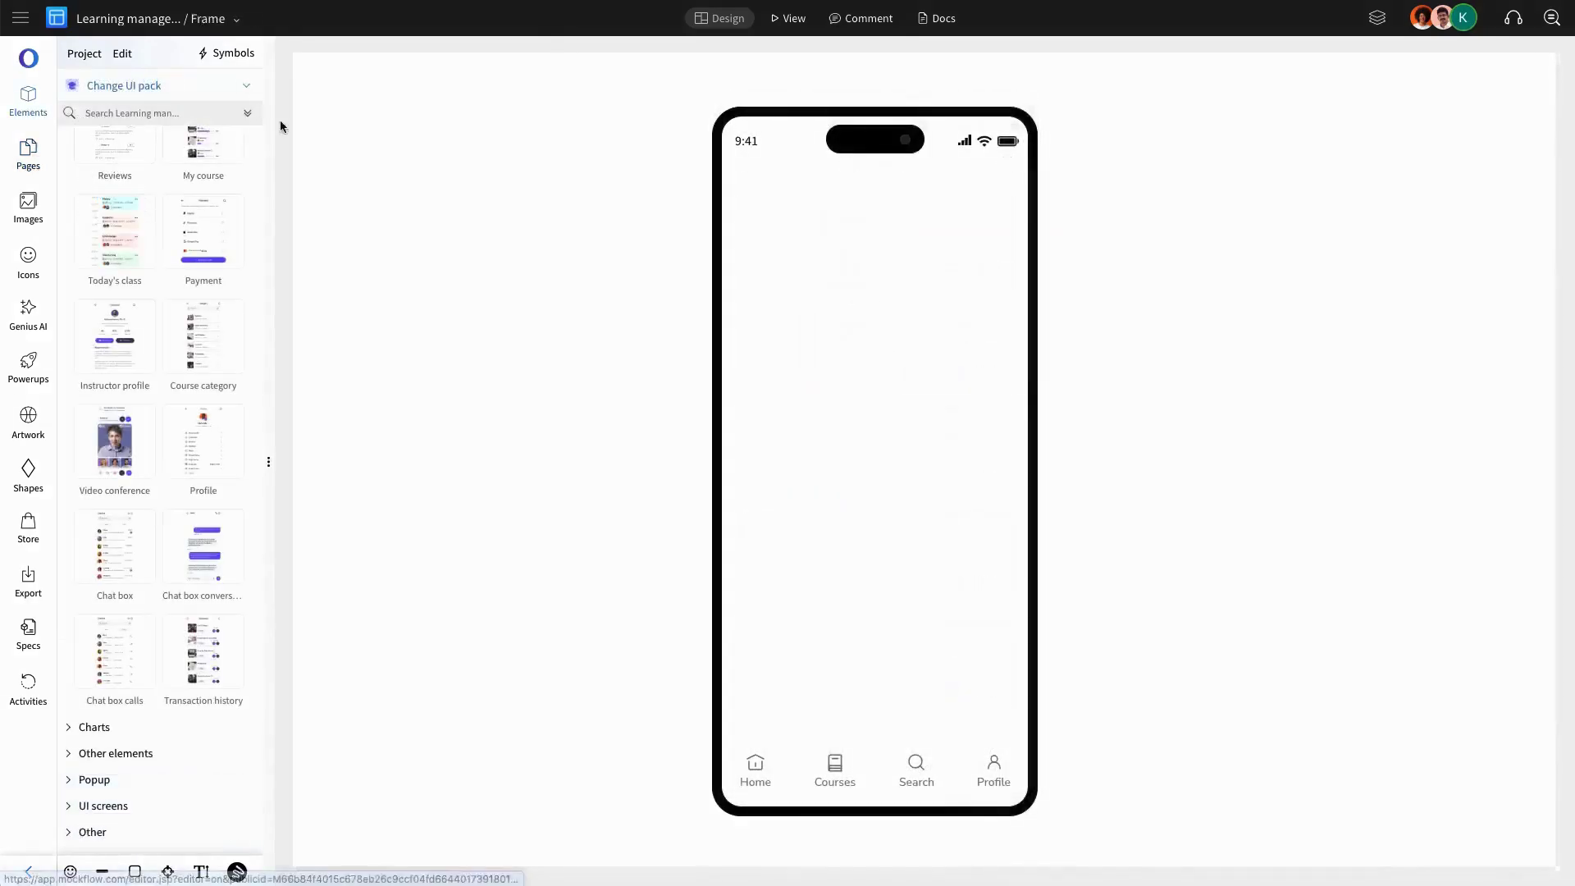
# Preview the prototype from the Home page, testing the Courses, Adobe Illustrator CC card, Profile and Home links in turn.
pyautogui.scroll(5, 186, 282)
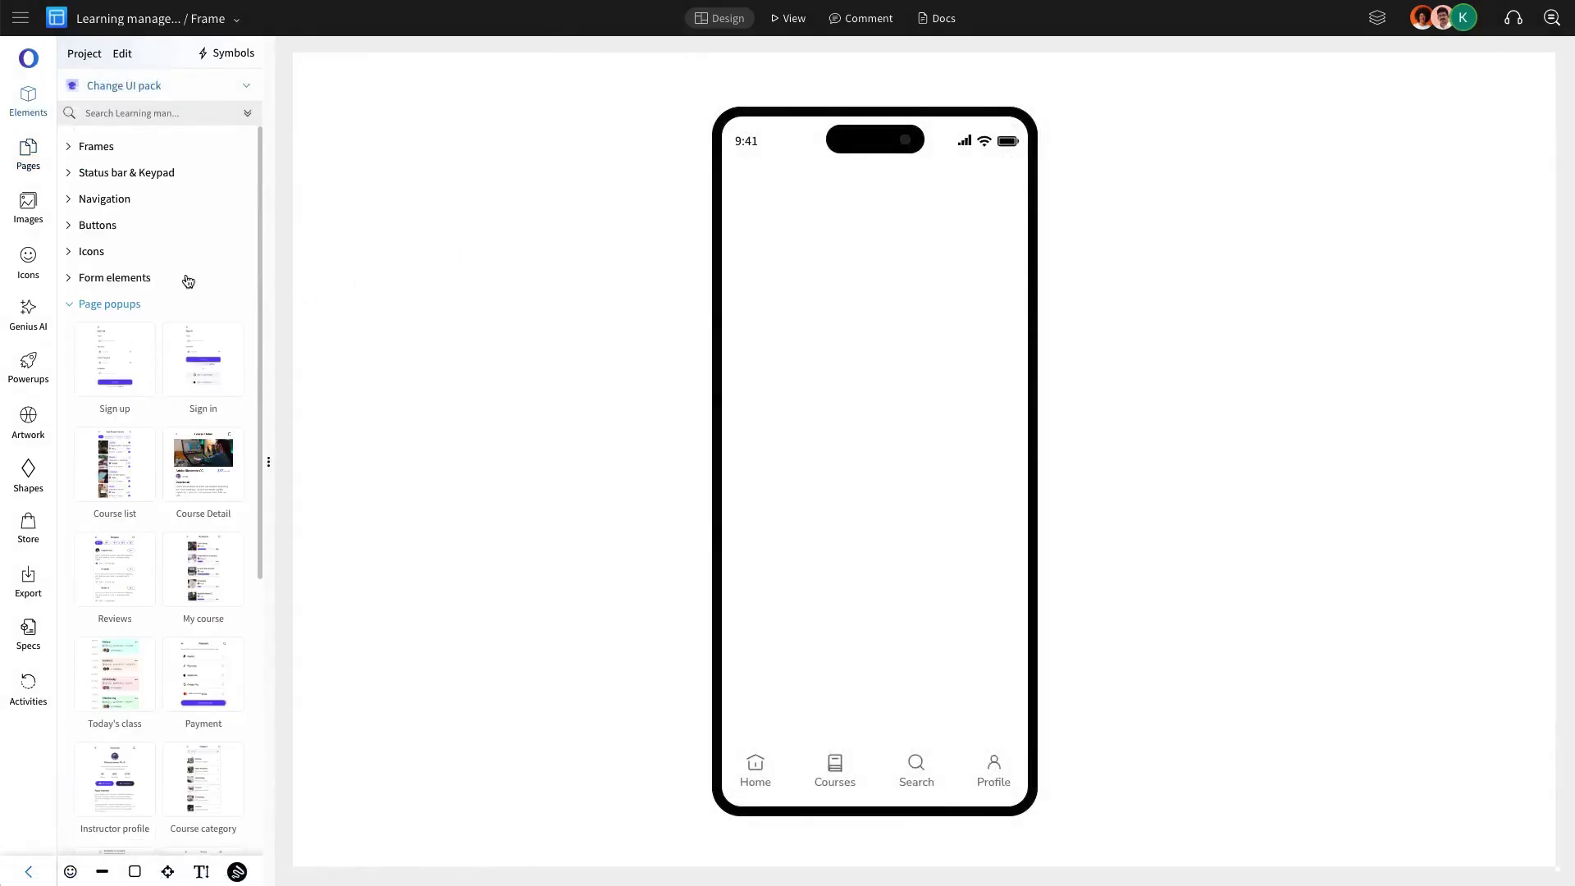
pyautogui.click(777, 19)
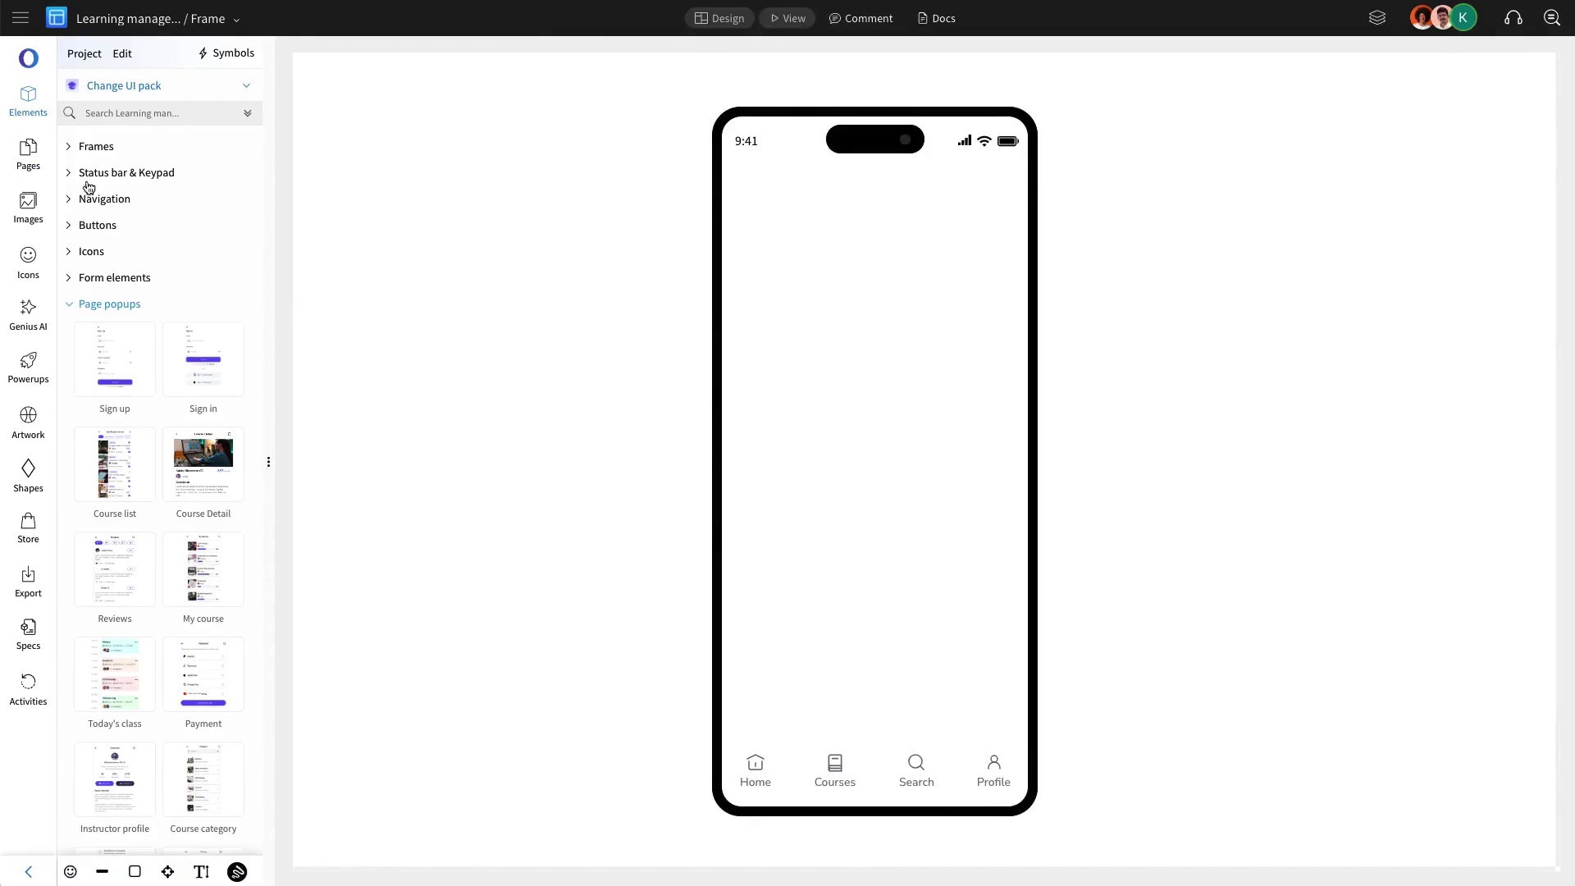
pyautogui.click(106, 141)
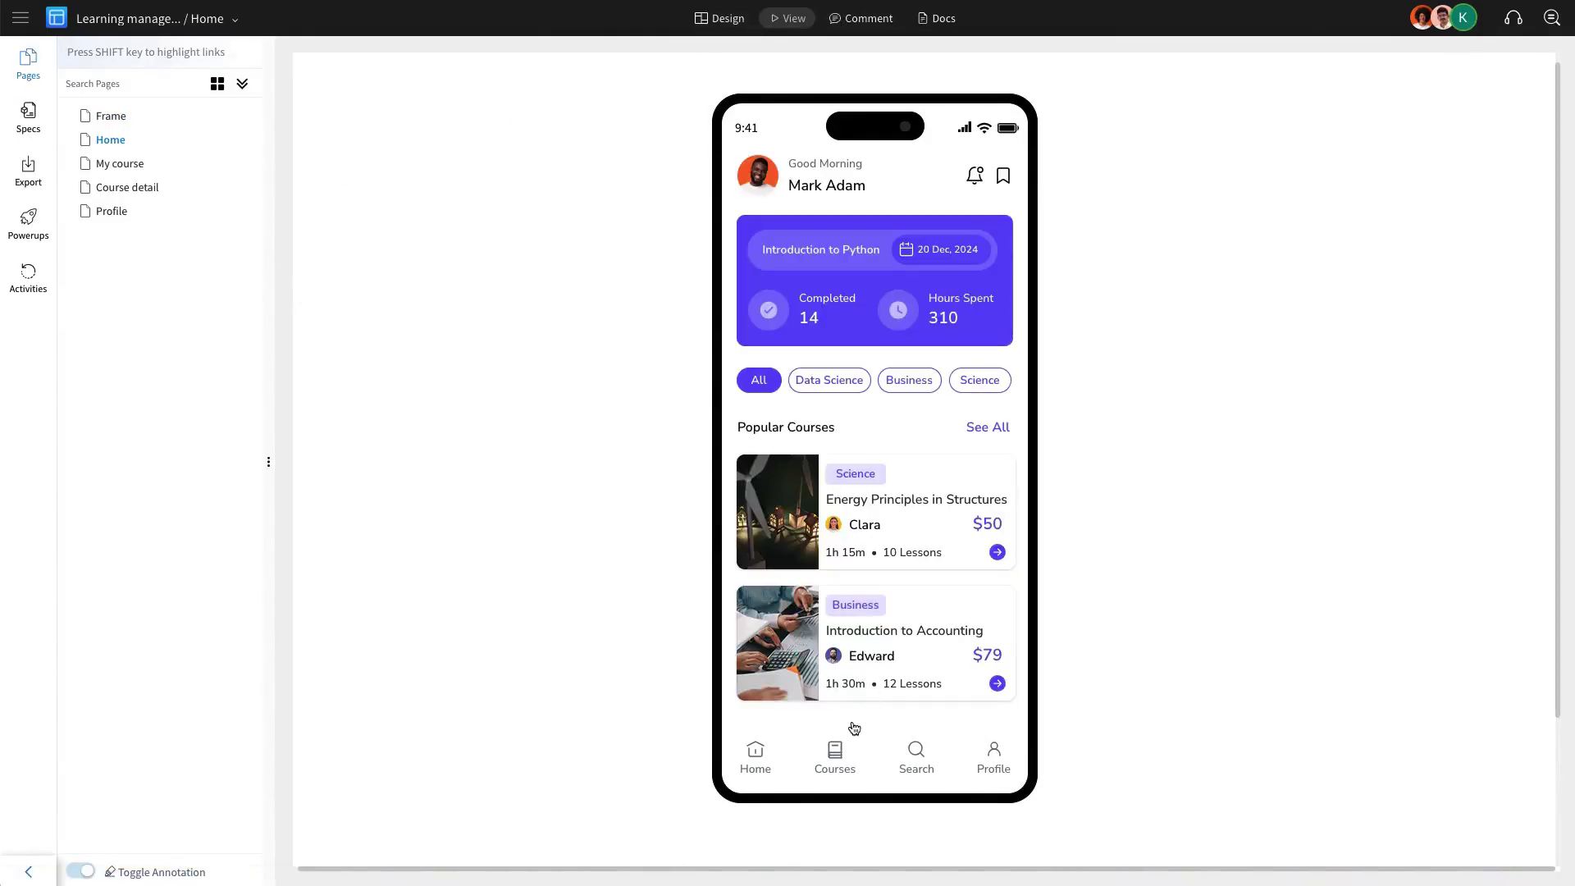
pyautogui.click(841, 747)
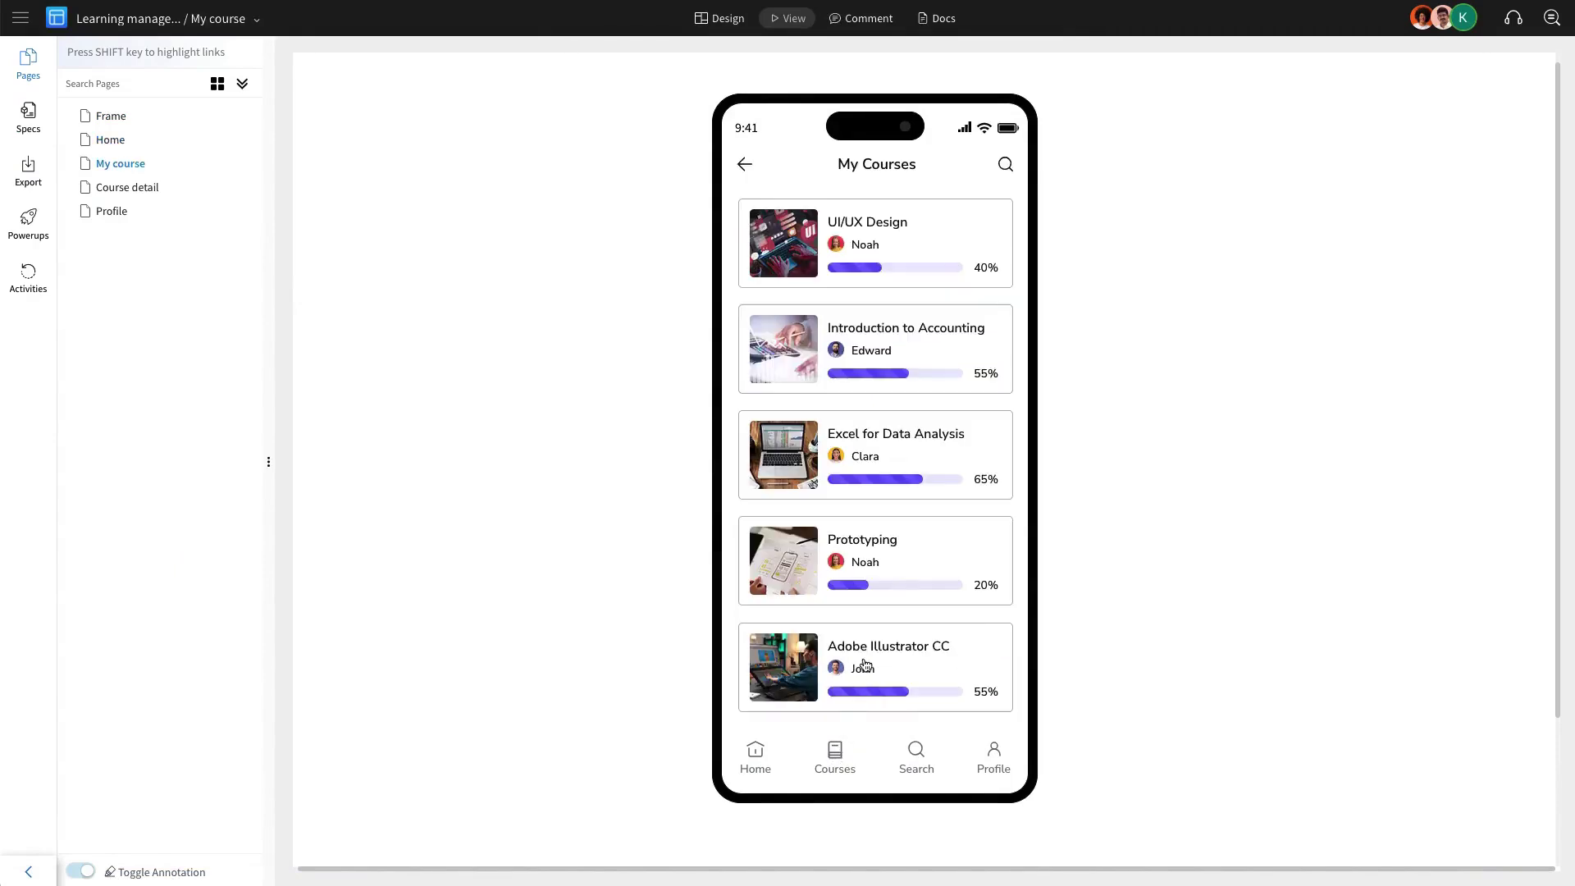
pyautogui.click(868, 662)
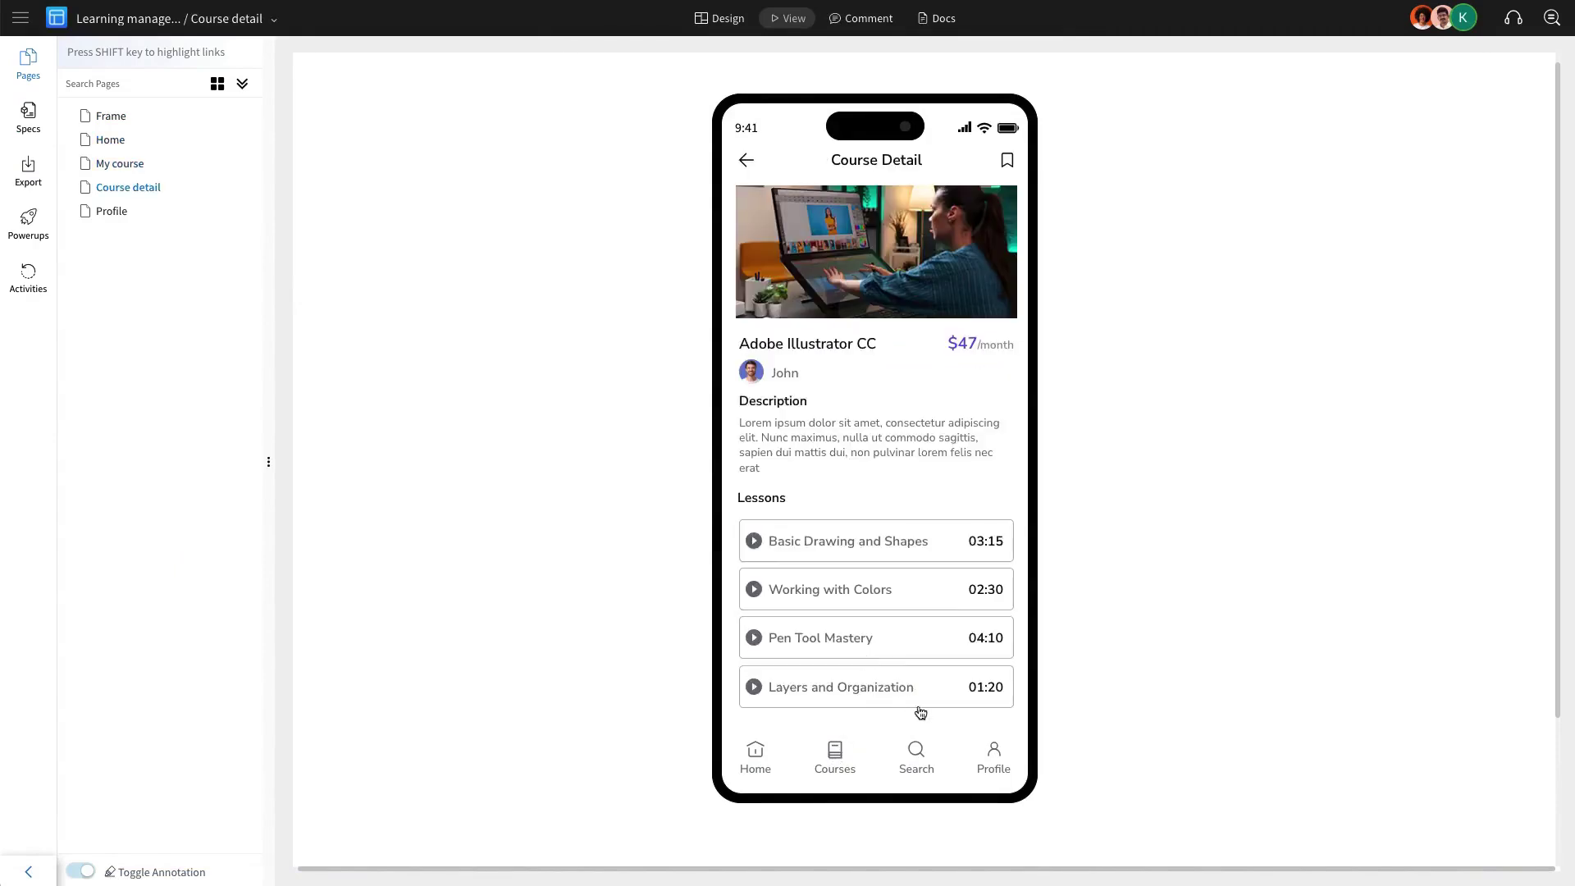
pyautogui.click(982, 746)
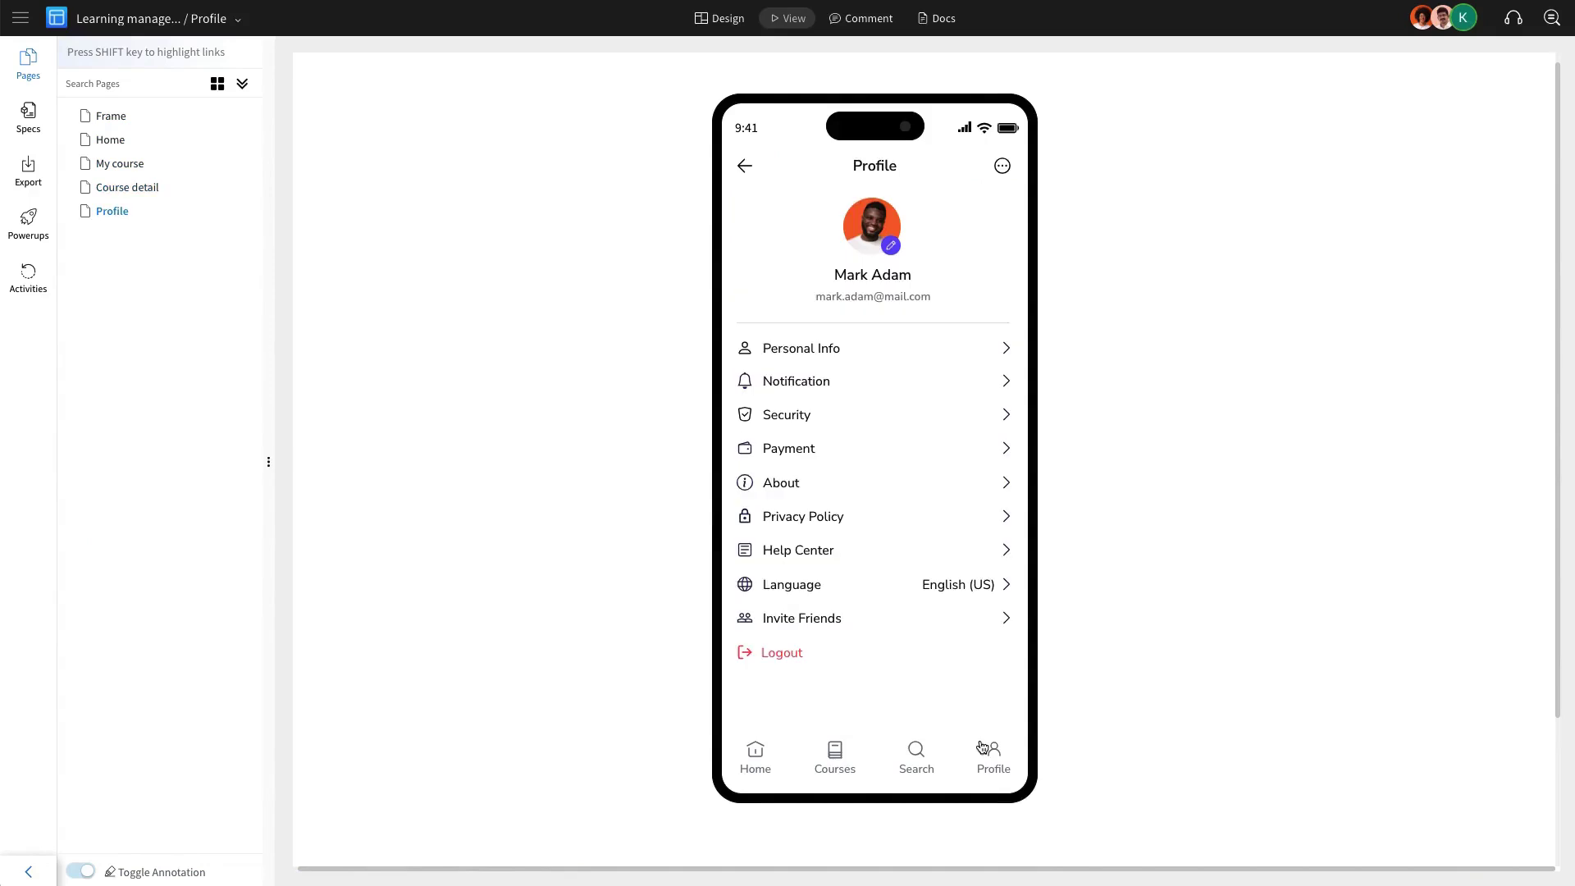
pyautogui.click(759, 751)
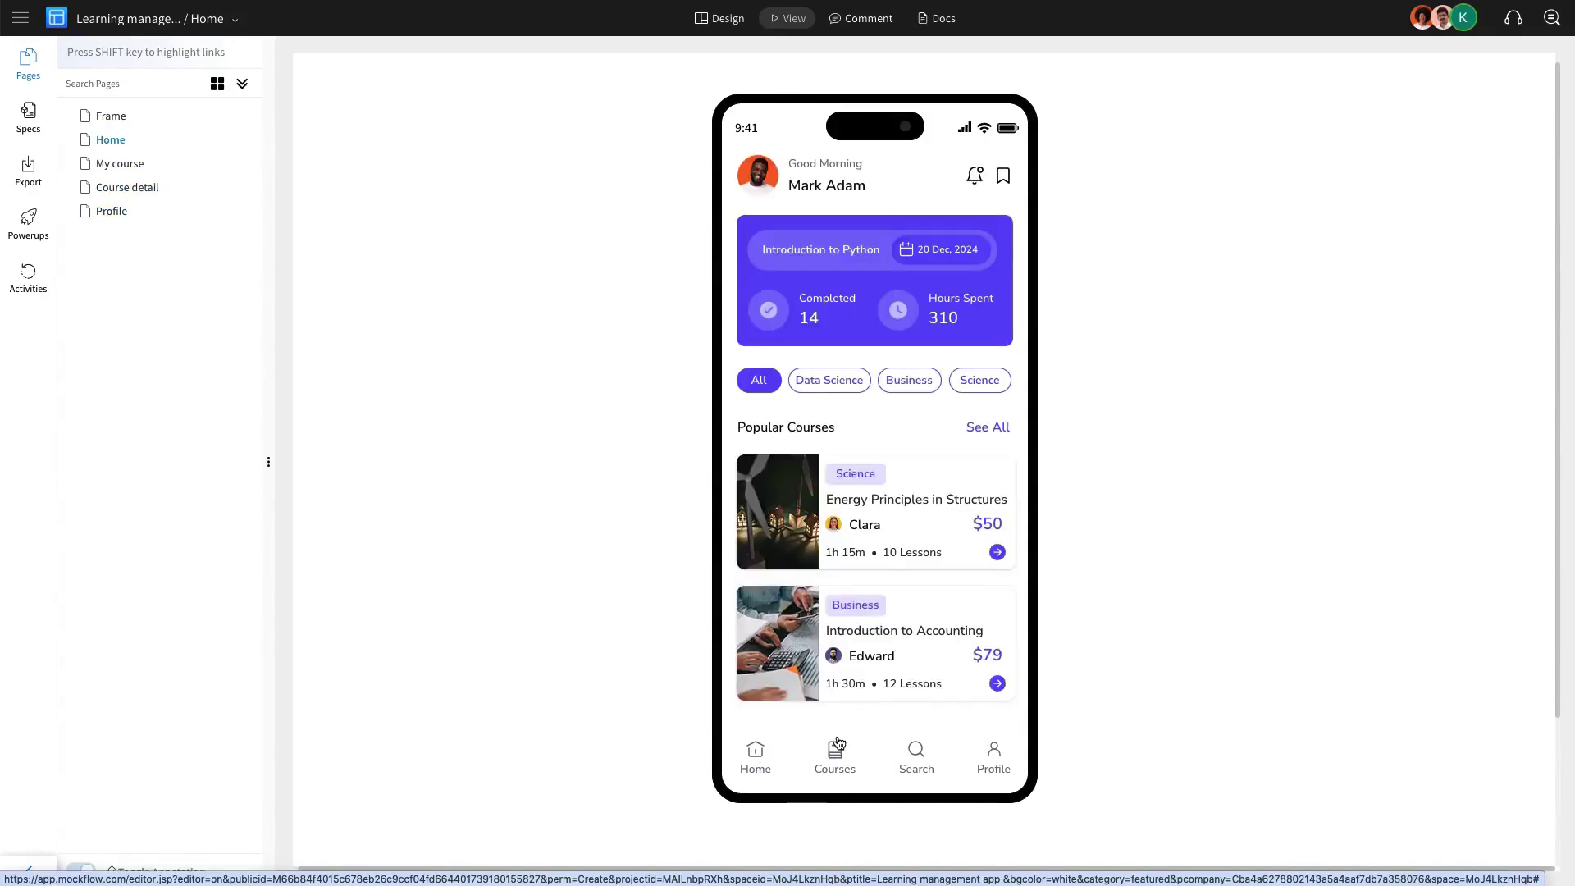